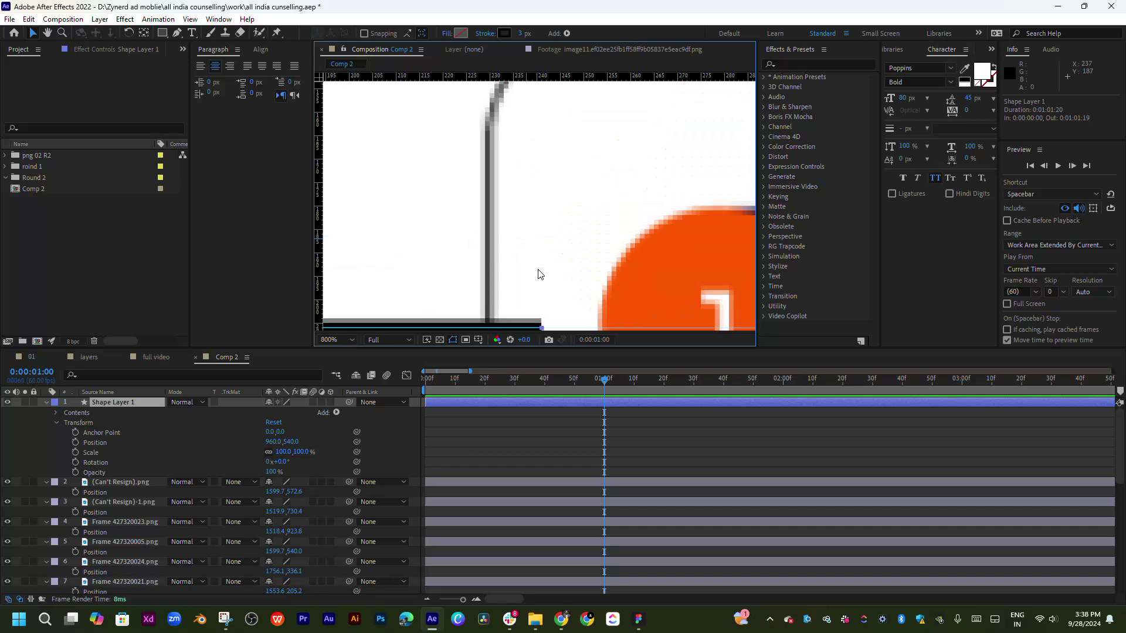
scroll(587, 182, up, 2)
Keep the preview resolution at Full and add Merge Paths to Shape Layer 1's contents
click(388, 340)
click(385, 373)
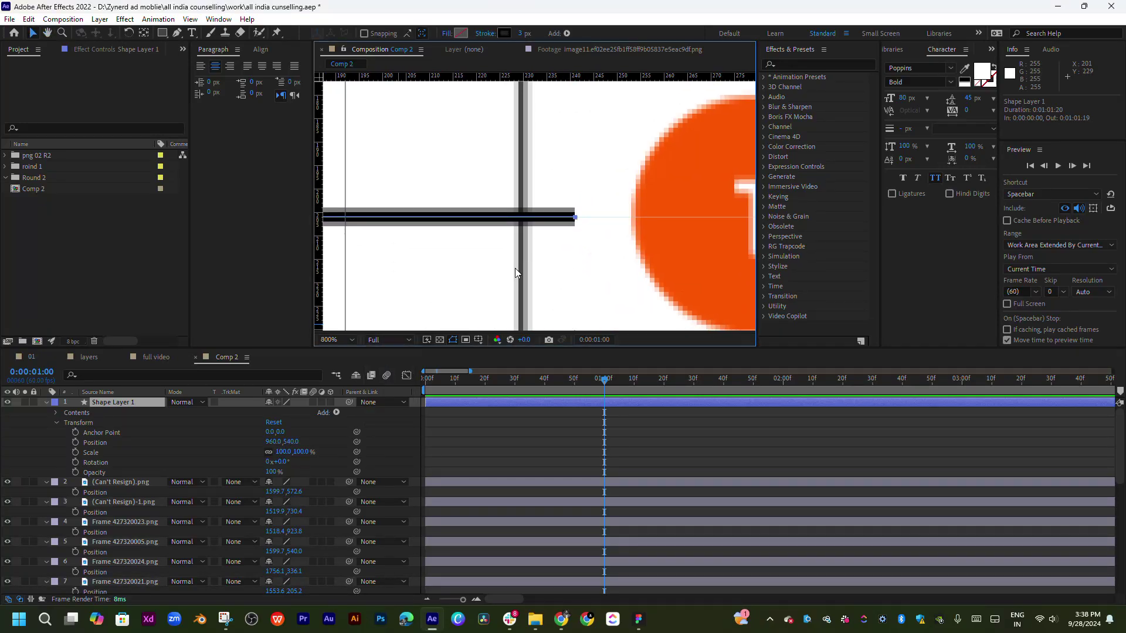
mouse_move(571, 243)
mouse_down()
mouse_move(652, 237)
mouse_move(622, 244)
mouse_up()
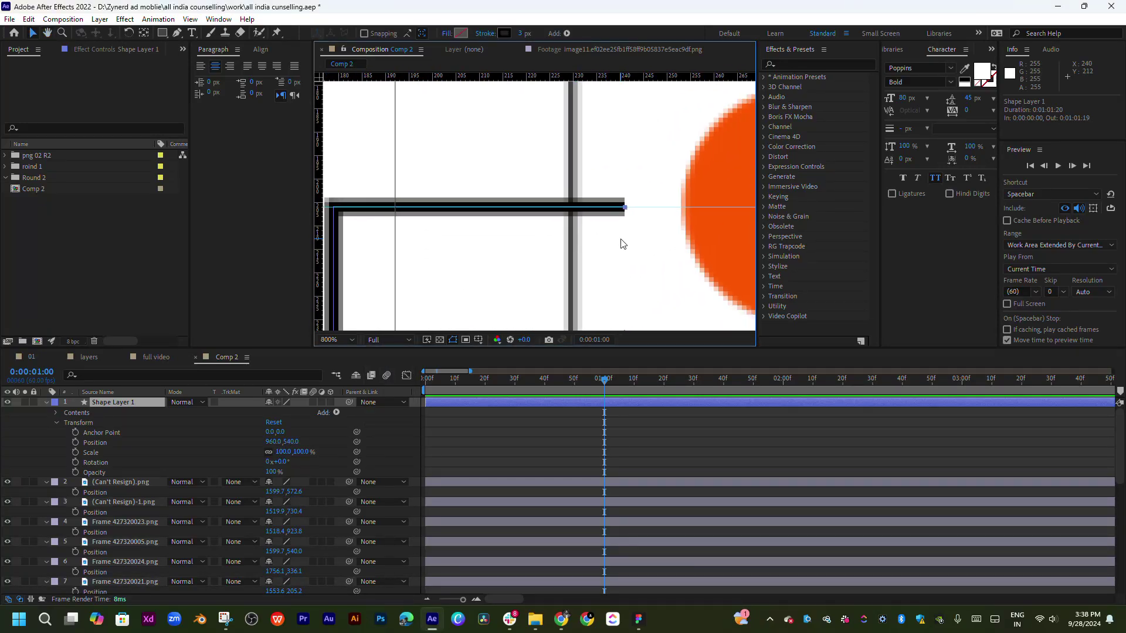
click(55, 413)
click(336, 413)
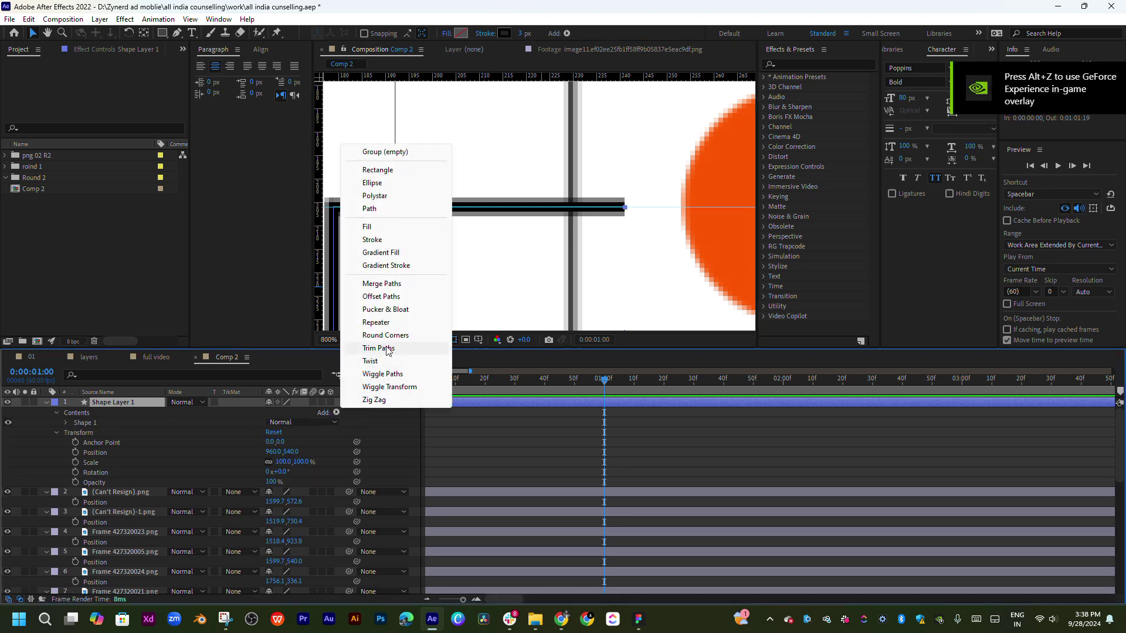
click(382, 284)
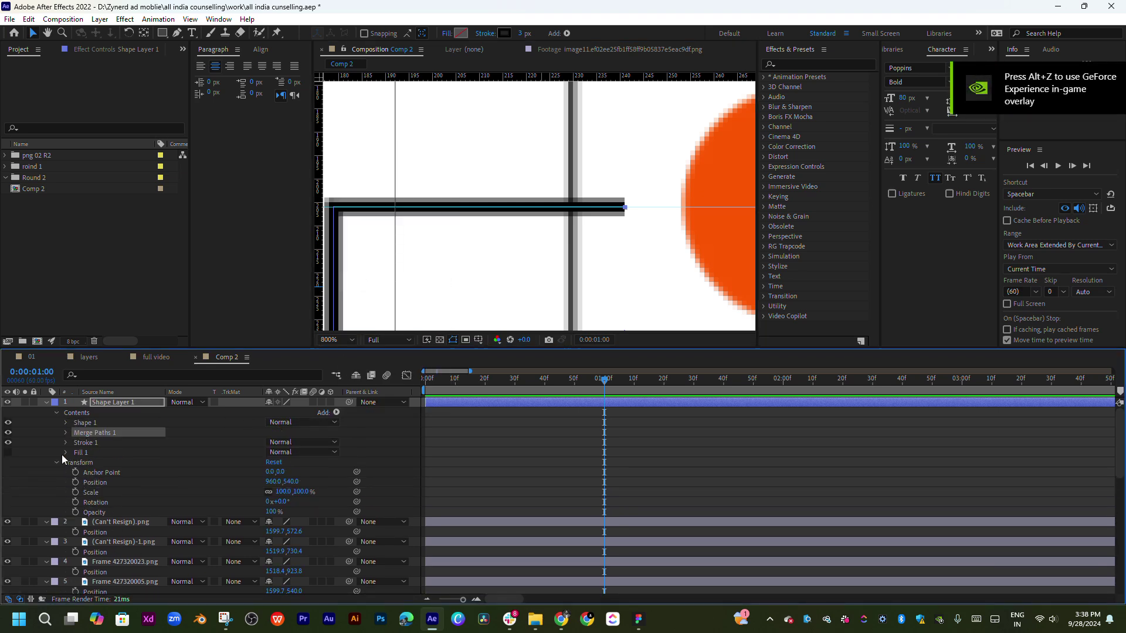
Set Stroke 1's Line Cap to Round Cap and Line Join to Round Join
click(66, 443)
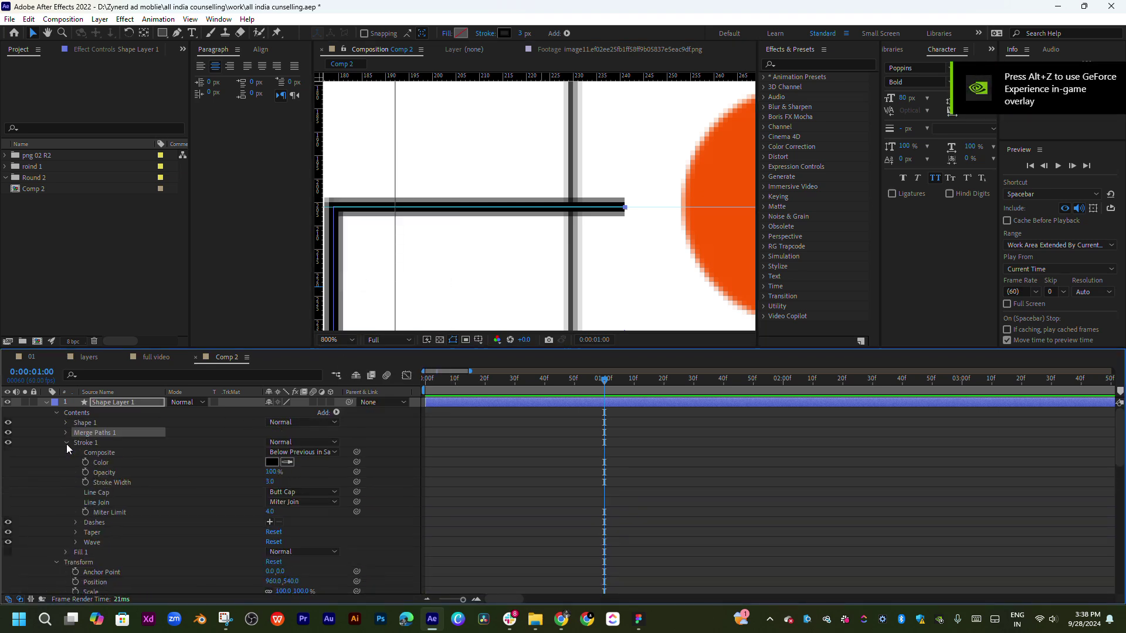
click(302, 493)
click(304, 518)
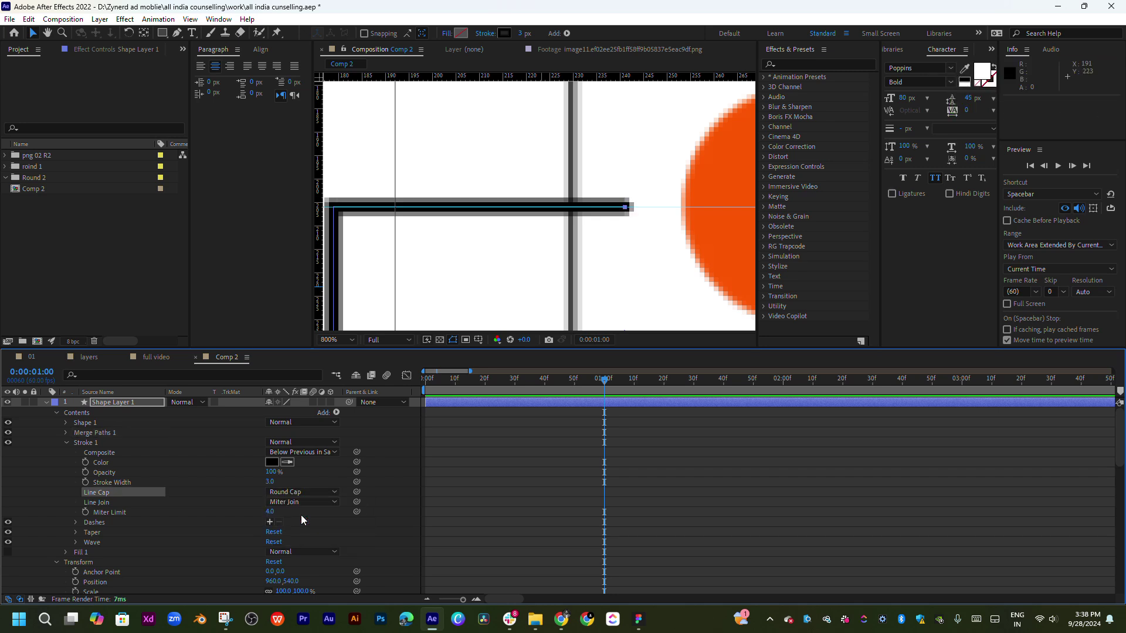
click(302, 503)
click(308, 524)
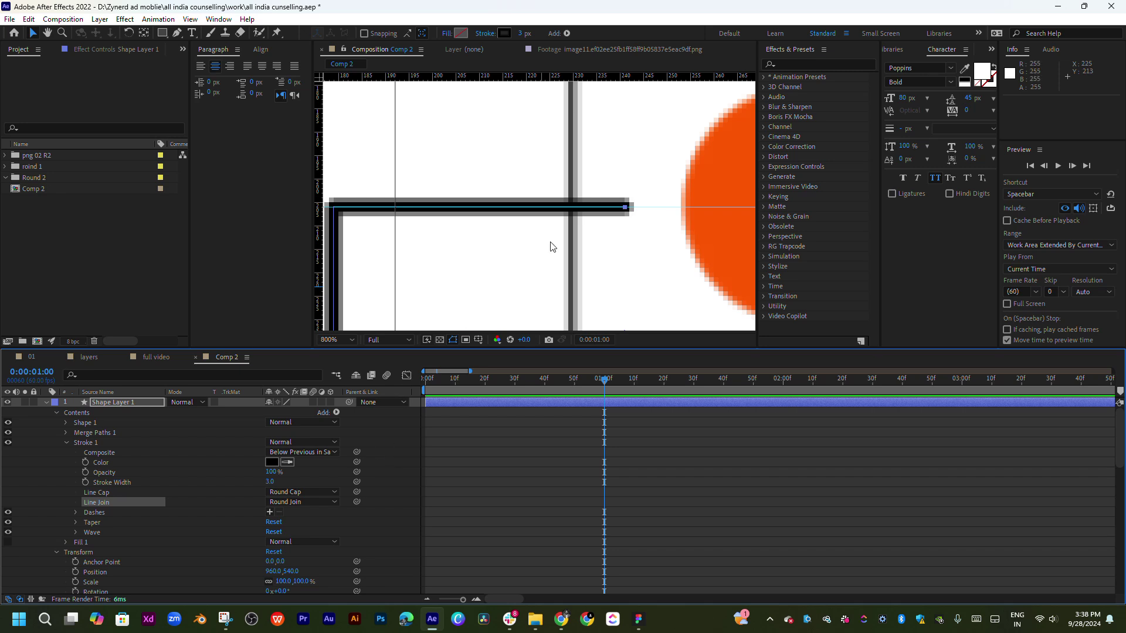
scroll(550, 246, down, 3)
mouse_move(603, 239)
mouse_down()
mouse_move(637, 144)
mouse_move(610, 158)
mouse_up()
scroll(637, 145, down, 2)
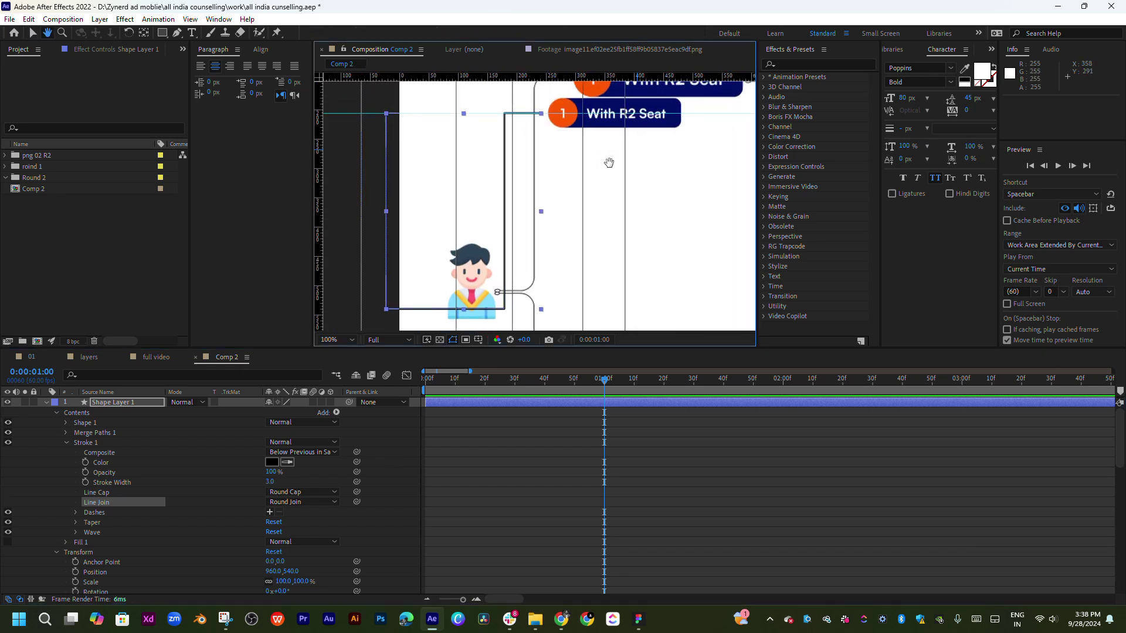
Add Trim Paths to the connector line and enable the End stopwatch
click(607, 403)
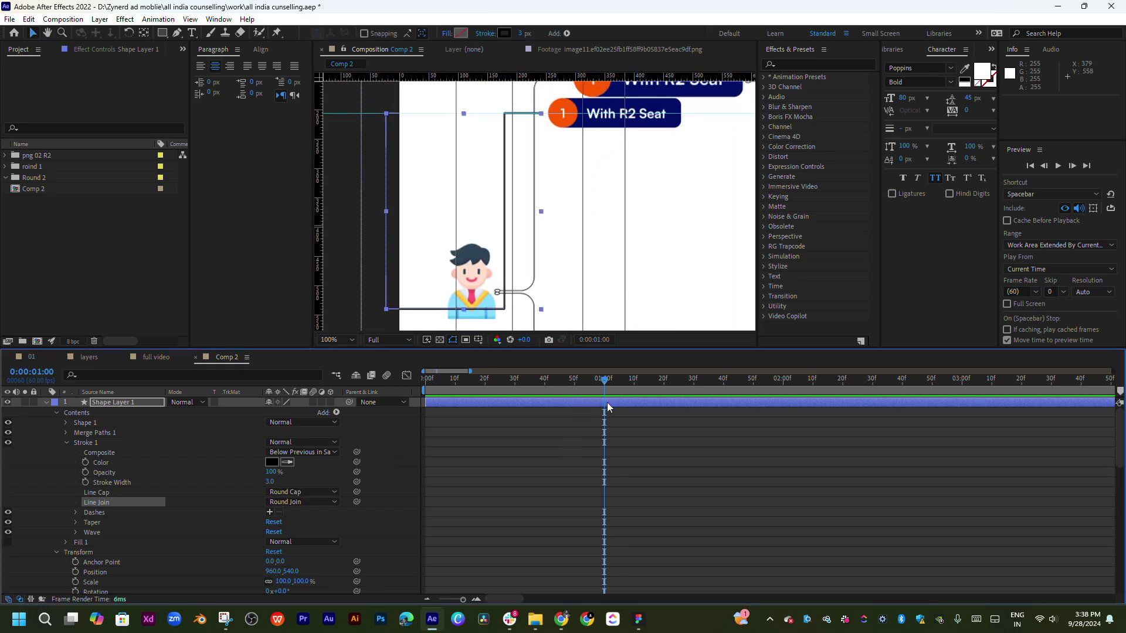
click(337, 413)
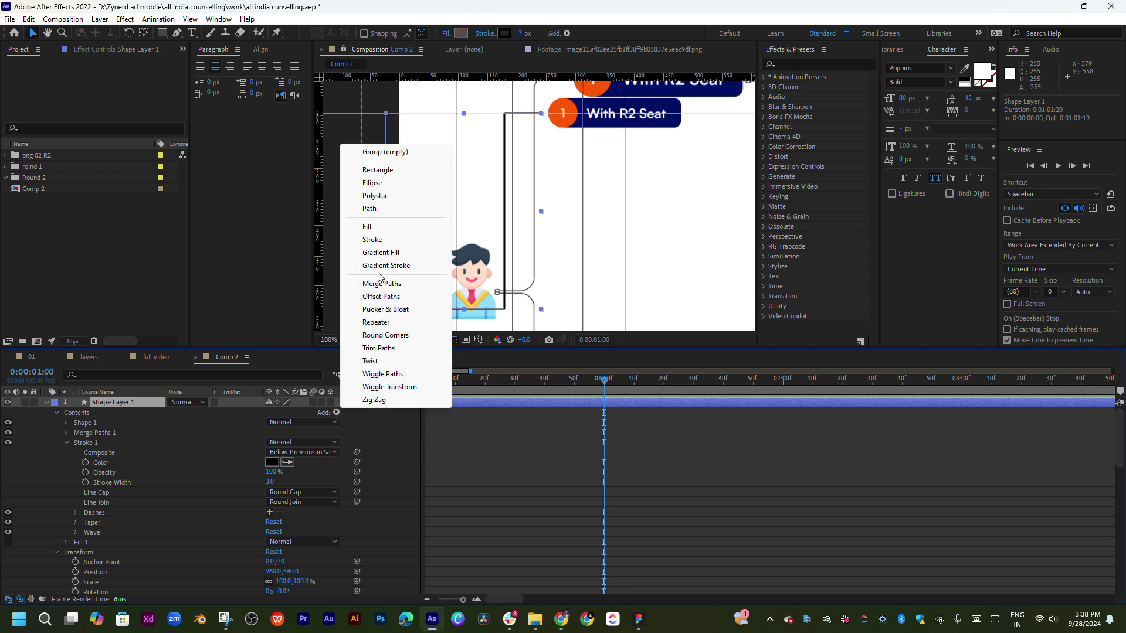
click(379, 348)
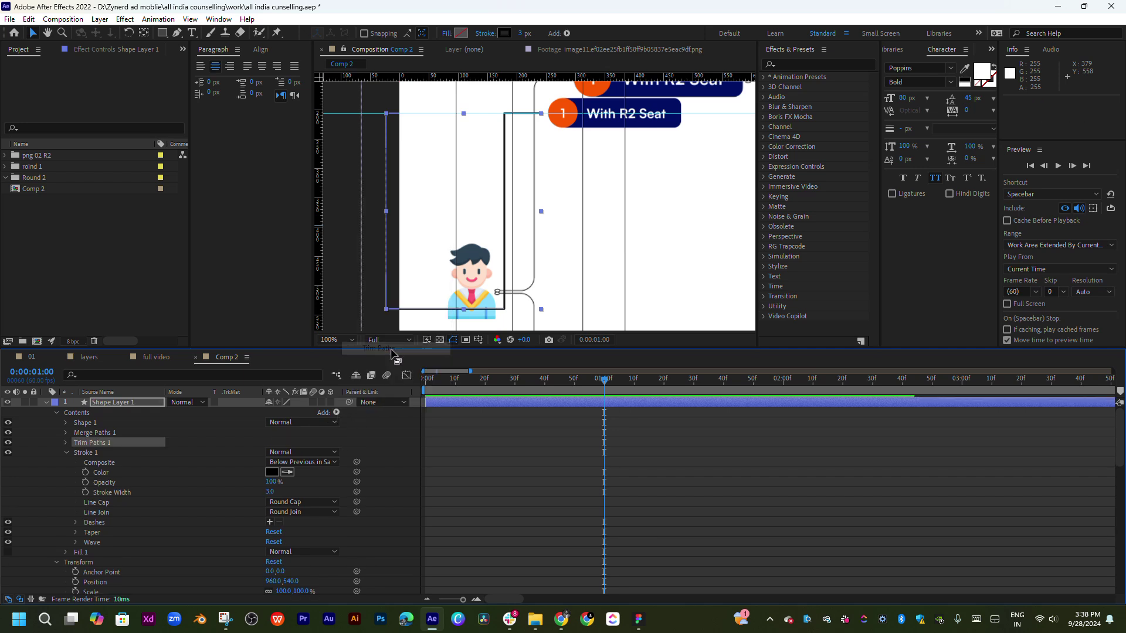
click(63, 443)
click(86, 462)
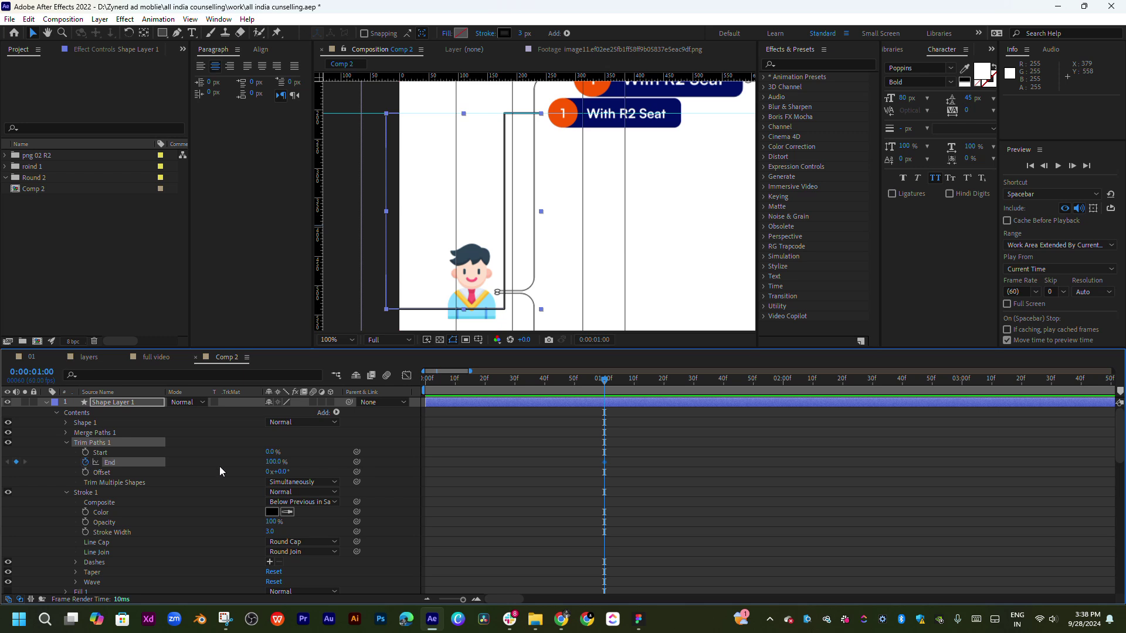
Key Trim Paths End at 0% at 0:00:00:10 and move the 100% keyframe to 0:00:01:20
drag(586, 382, 456, 399)
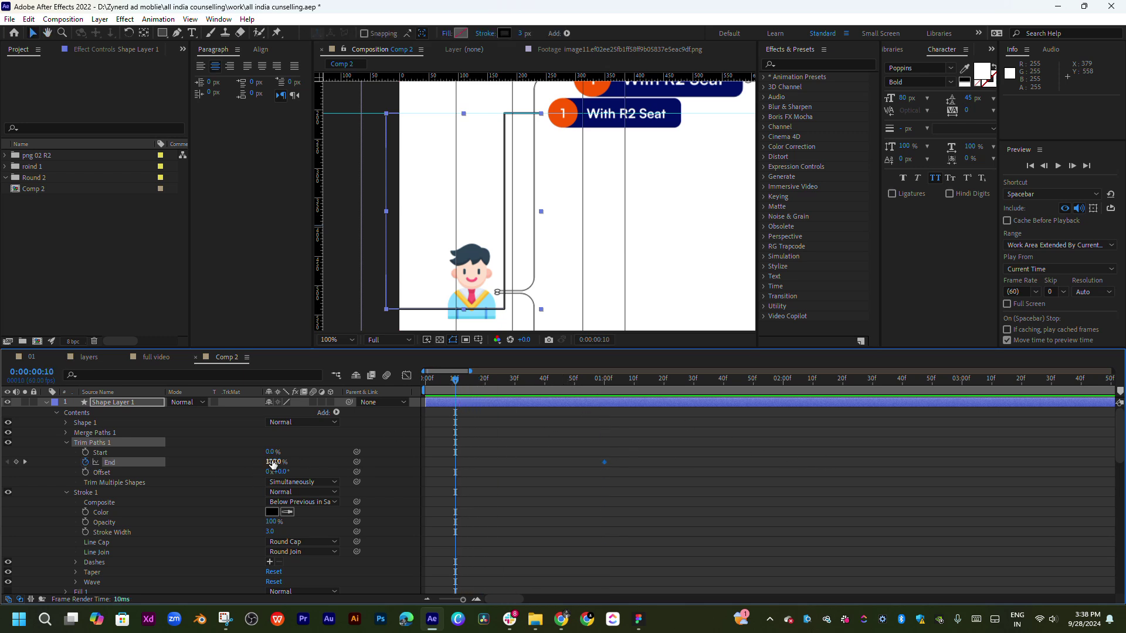
text(0)
key(Return)
key(space)
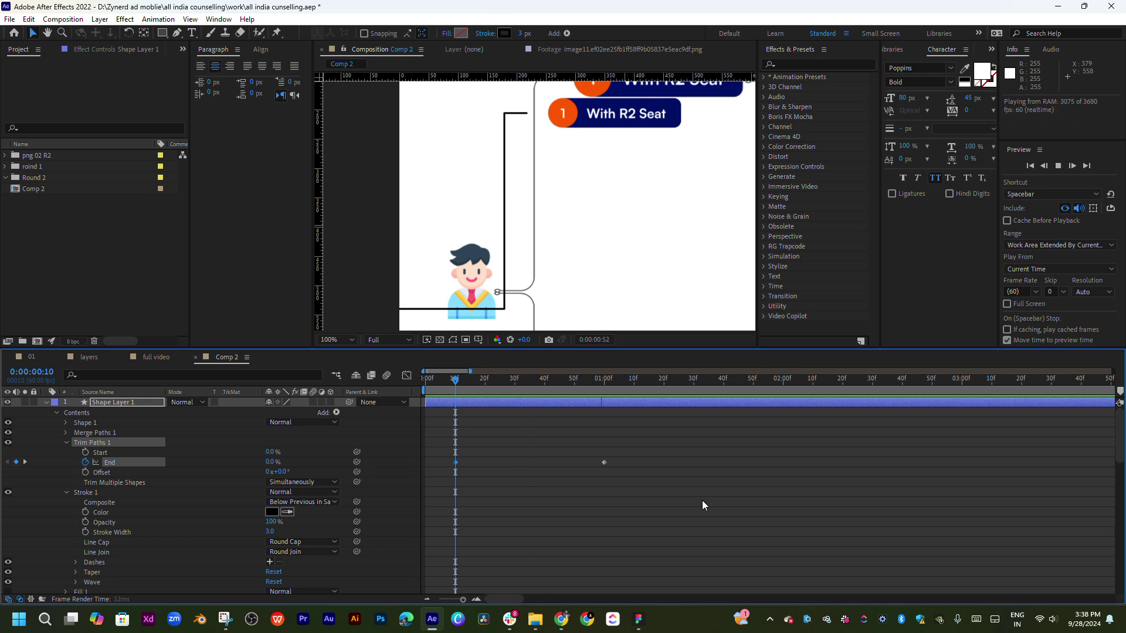
key(space)
mouse_move(616, 387)
mouse_down()
mouse_move(776, 386)
mouse_move(666, 392)
mouse_up()
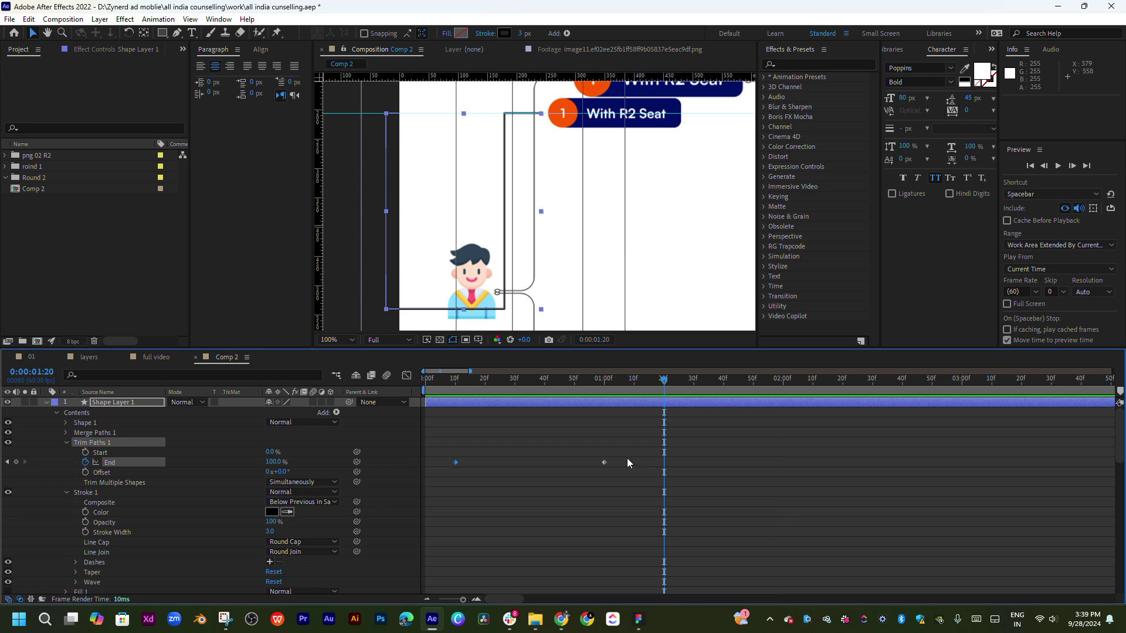
drag(604, 462, 664, 462)
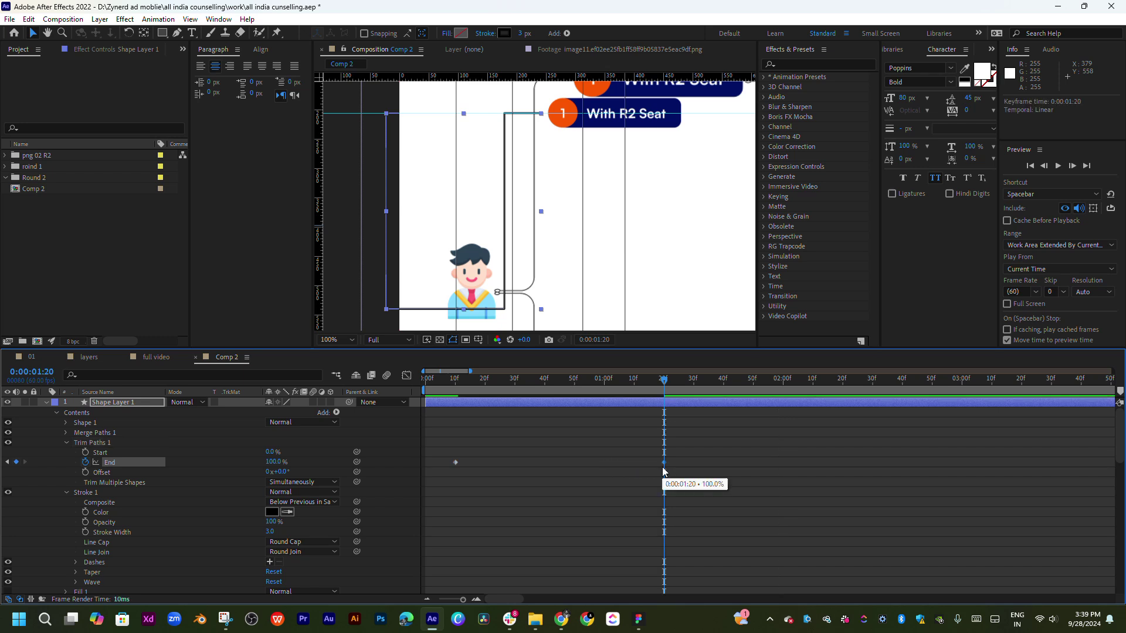
key(ctrl+grave)
key(u)
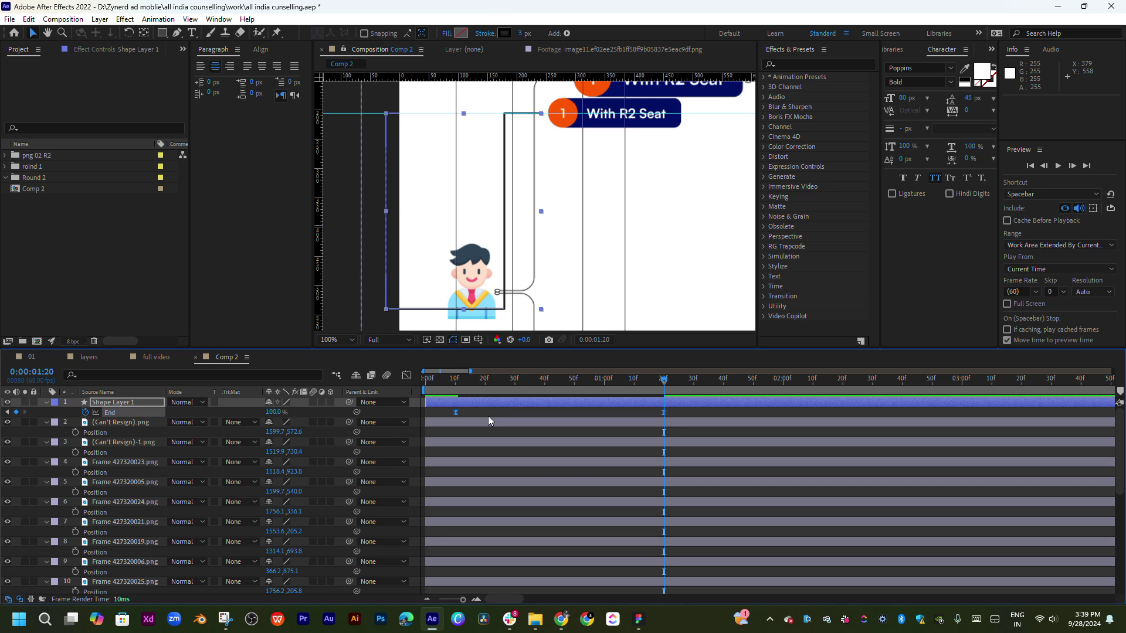
Preview the connector line drawing itself on
key(space)
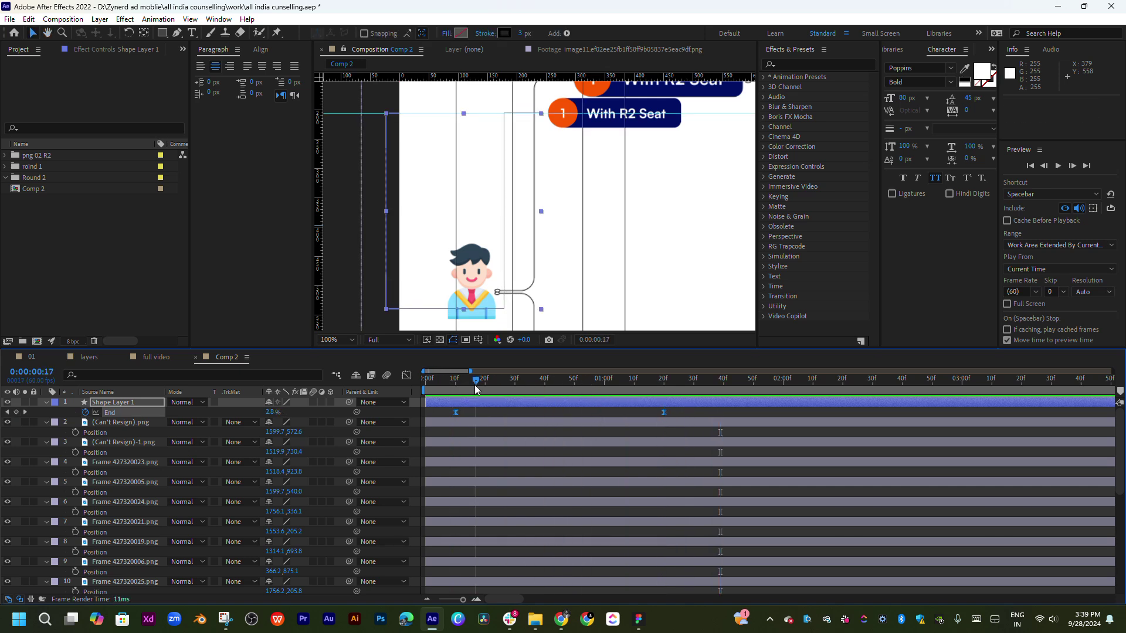
key(space)
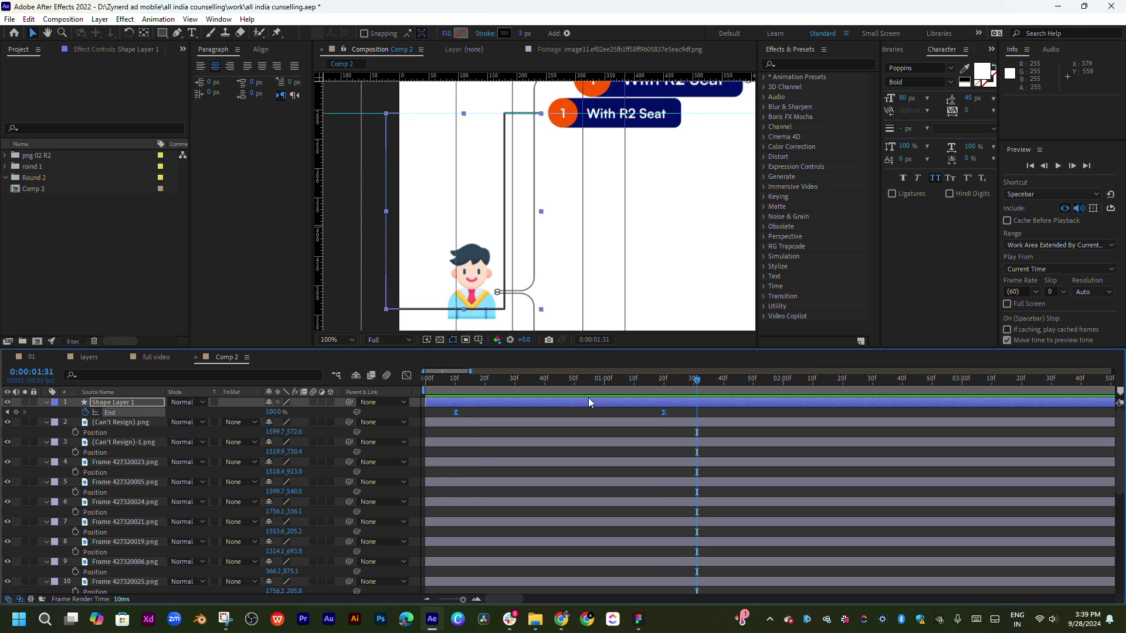
click(678, 239)
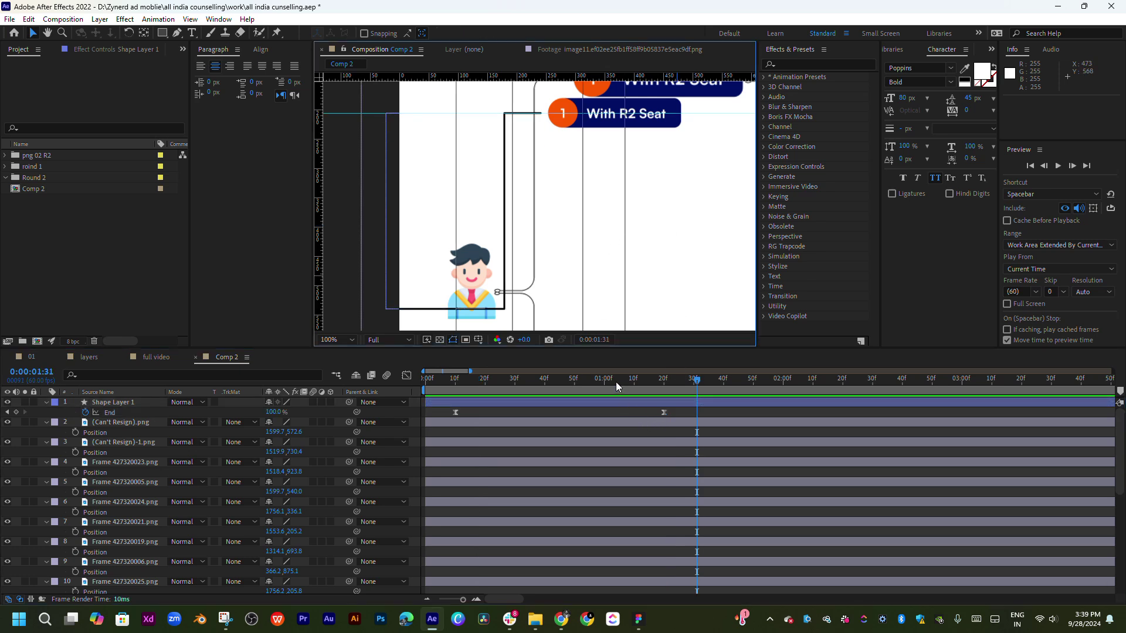
key(space)
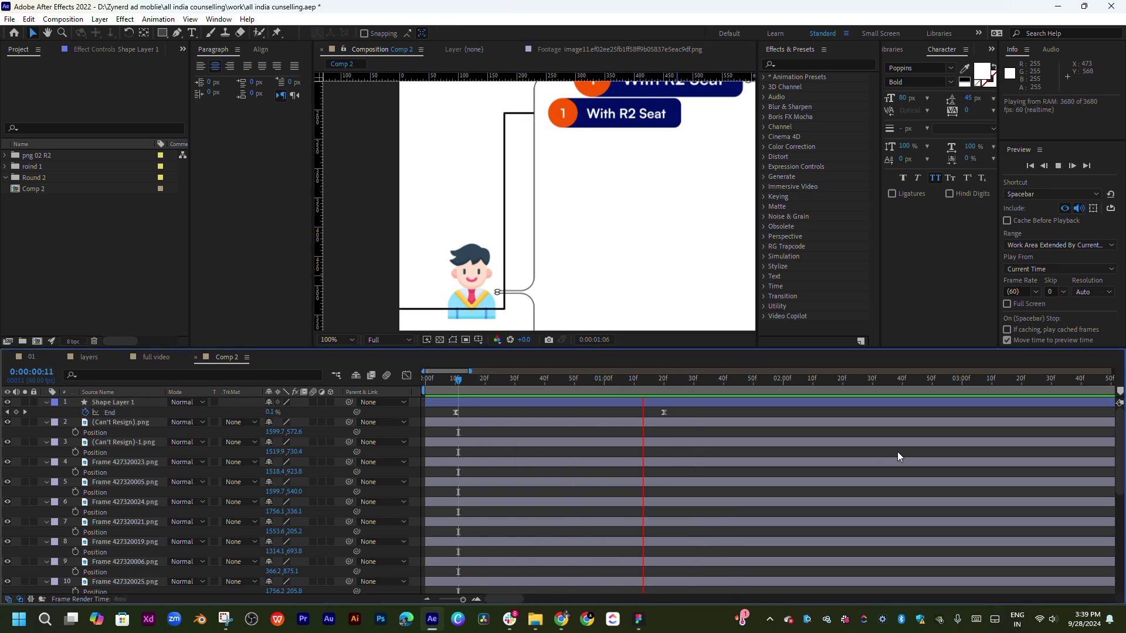
key(space)
Duplicate Shape Layer 1 with Ctrl+D to create Shape Layer 2
drag(731, 320, 651, 186)
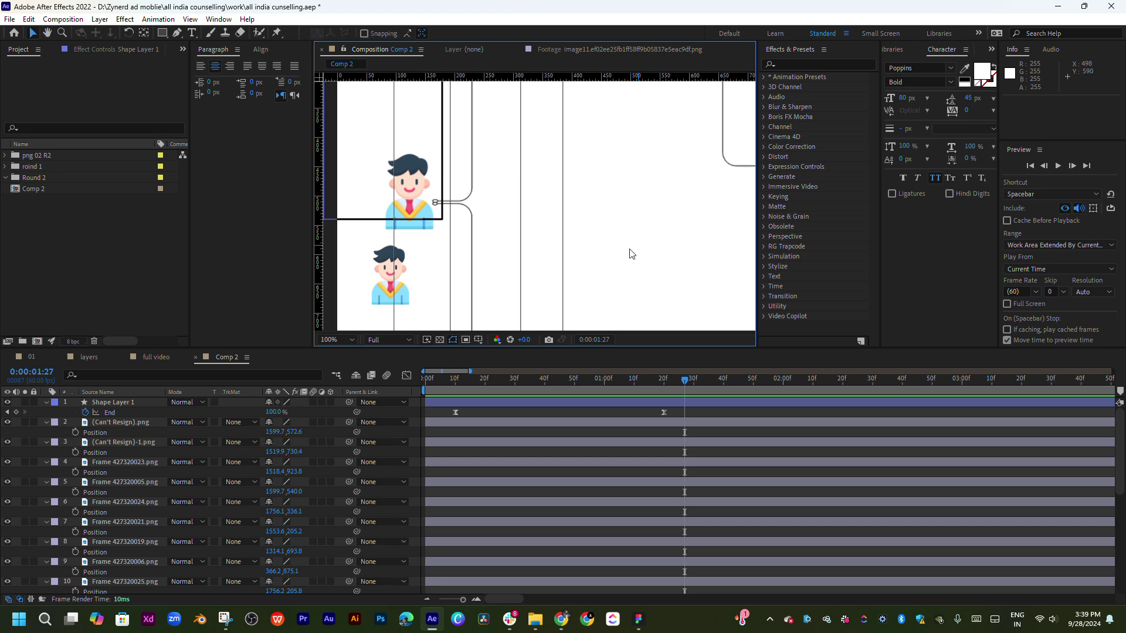
drag(628, 251, 699, 221)
click(694, 404)
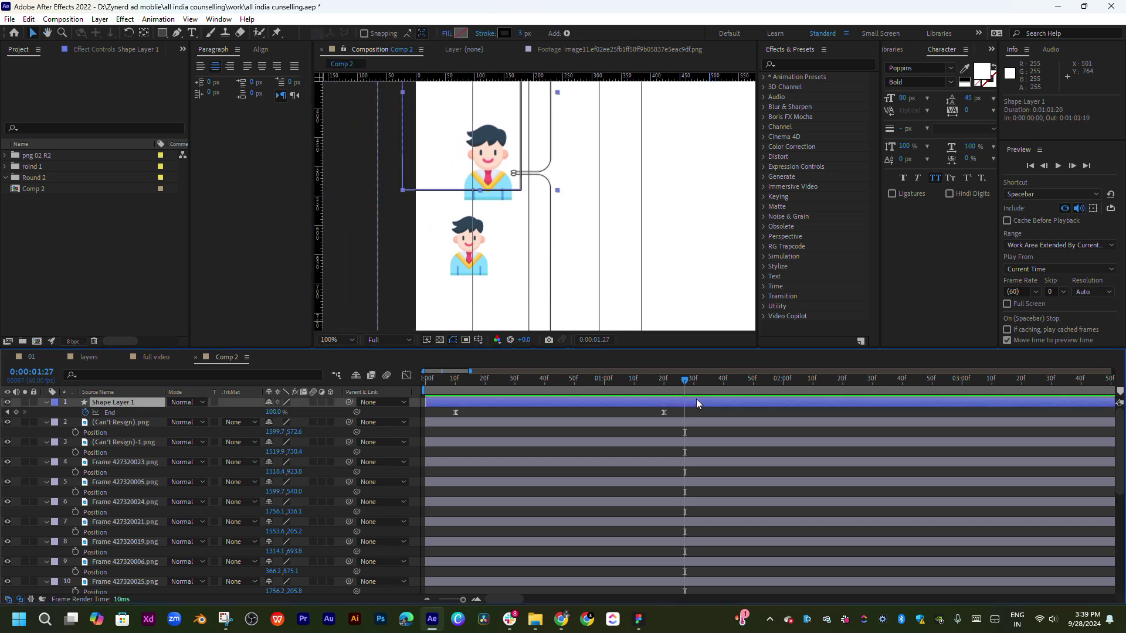
key(ctrl+d)
Flip the duplicated Shape Layer 2 line upside down
right_click(536, 176)
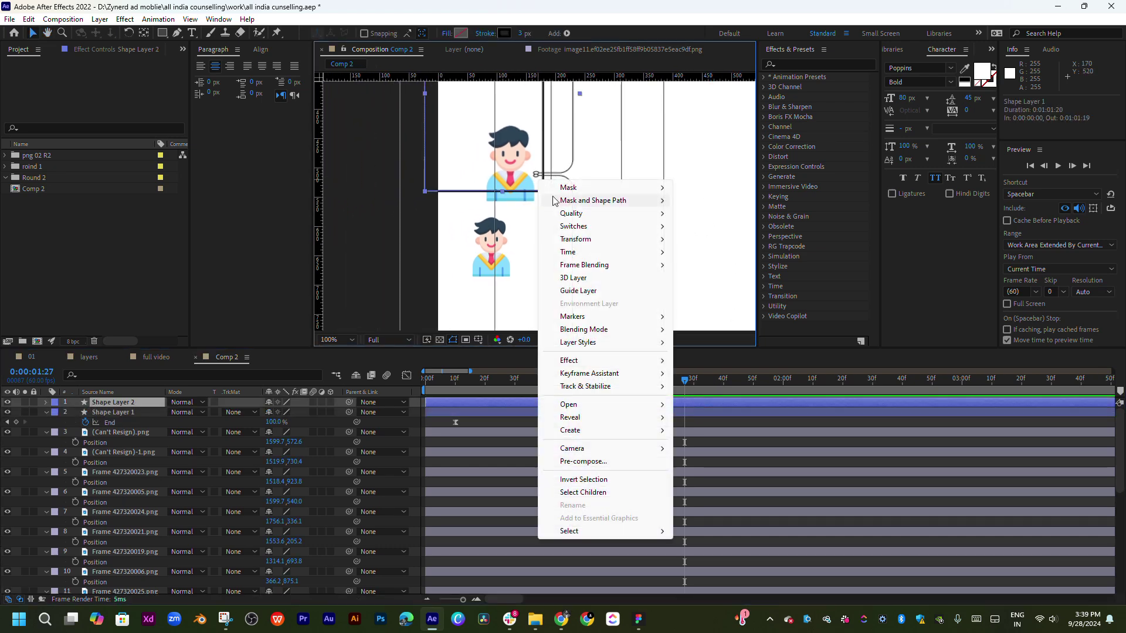
mouse_move(610, 239)
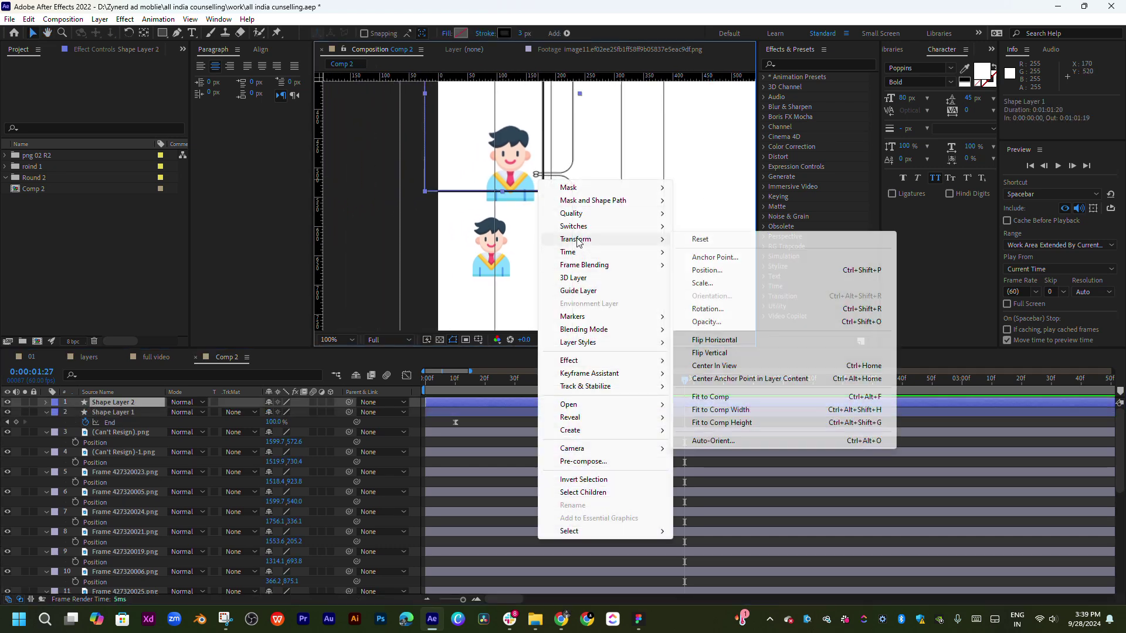
click(709, 353)
key(h)
mouse_move(627, 239)
mouse_down()
mouse_move(602, 143)
mouse_move(615, 182)
mouse_up()
Center the view where the lines meet and preview both lines drawing on from the start
scroll(654, 206, up, 1)
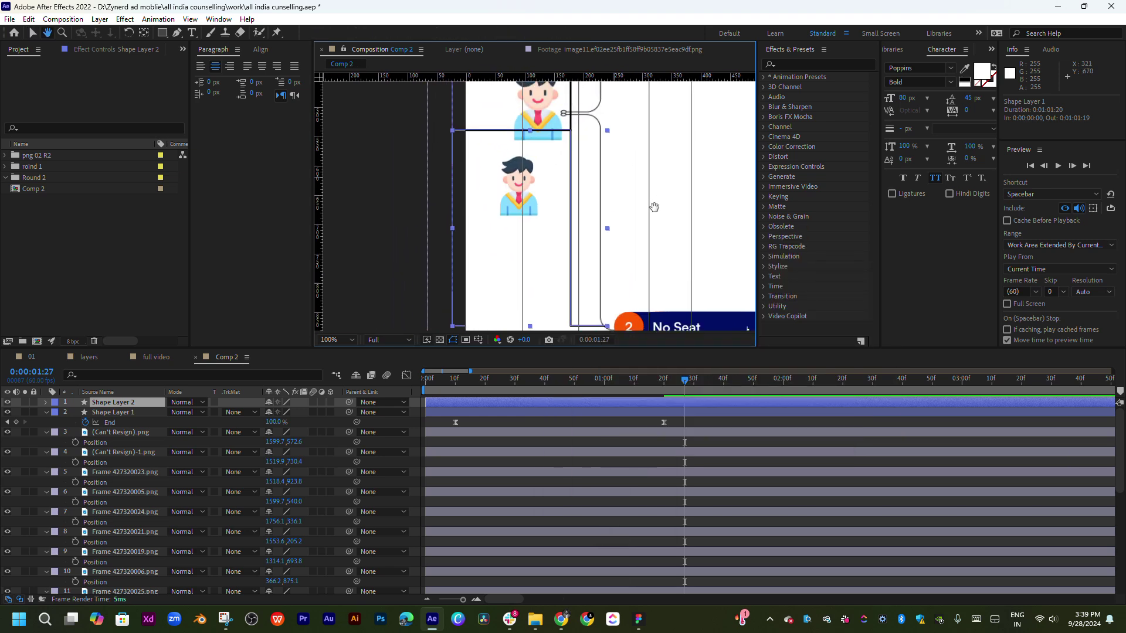
scroll(553, 156, up, 1)
scroll(737, 222, up, 1)
scroll(632, 254, up, 1)
drag(632, 254, 522, 222)
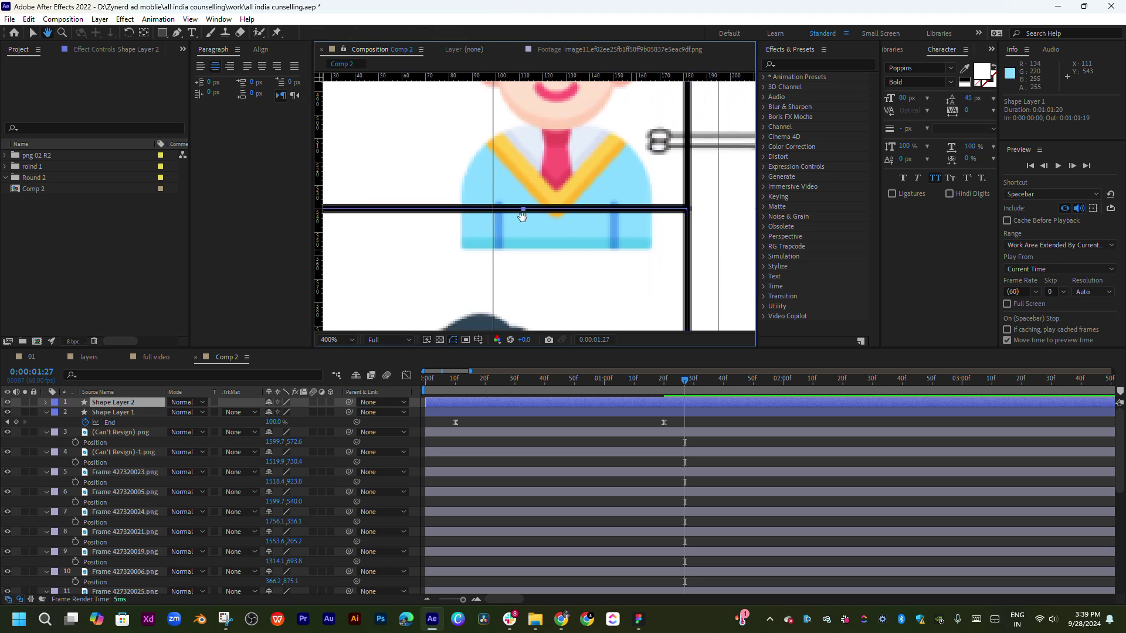
drag(645, 388, 427, 384)
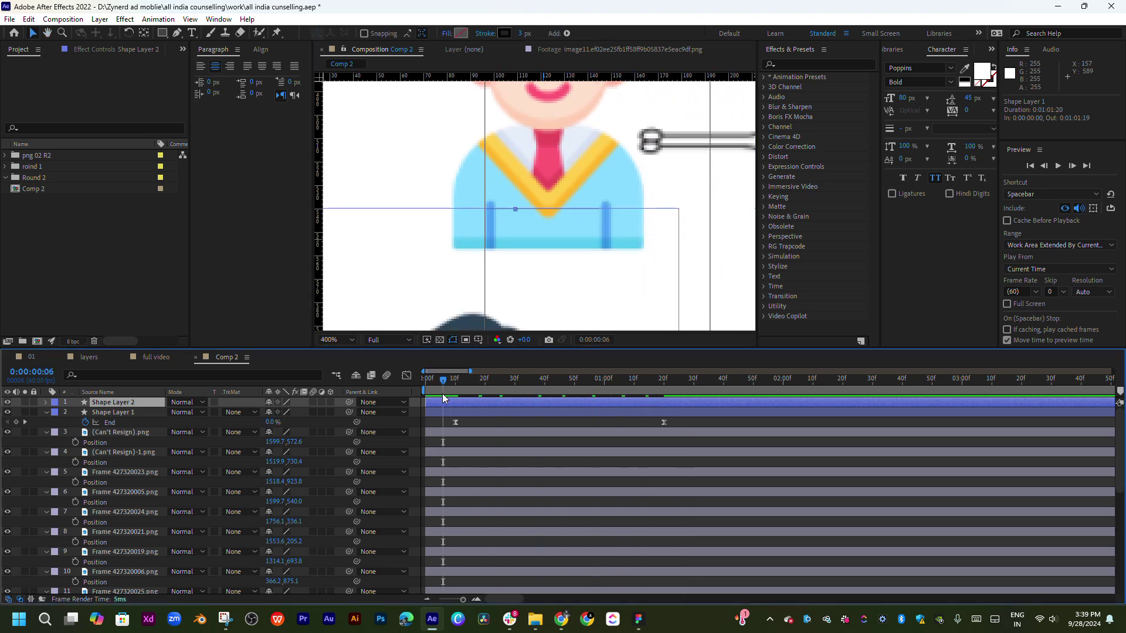
key(space)
key(space)
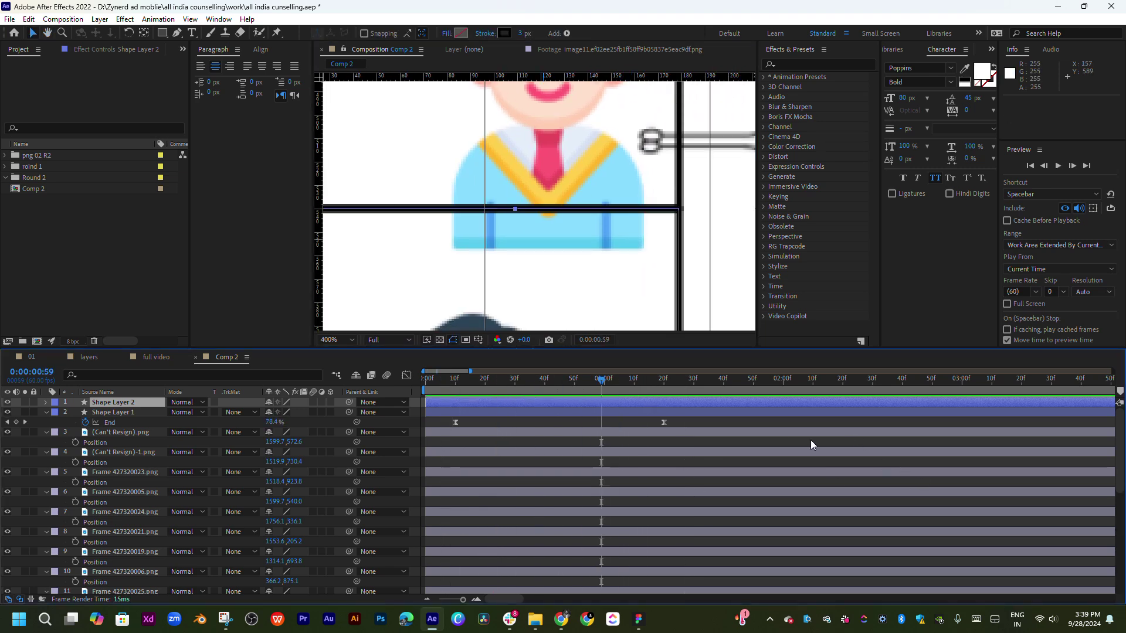
drag(625, 394, 586, 394)
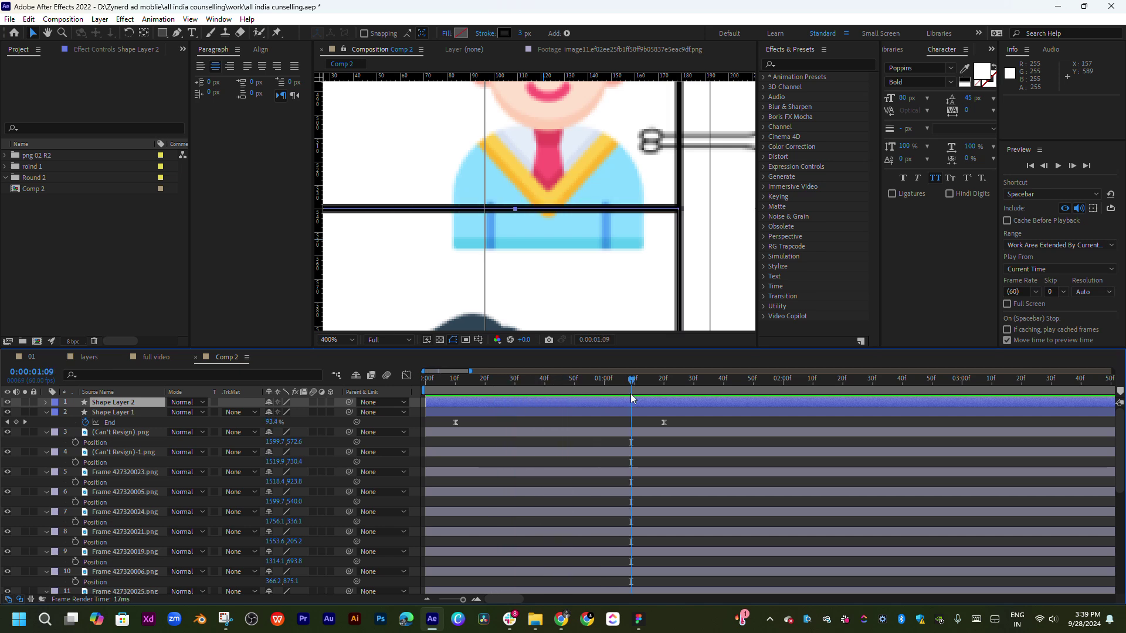
Zoom the timeline out to show the full 0–22 s duration
key(minus)
key(minus)
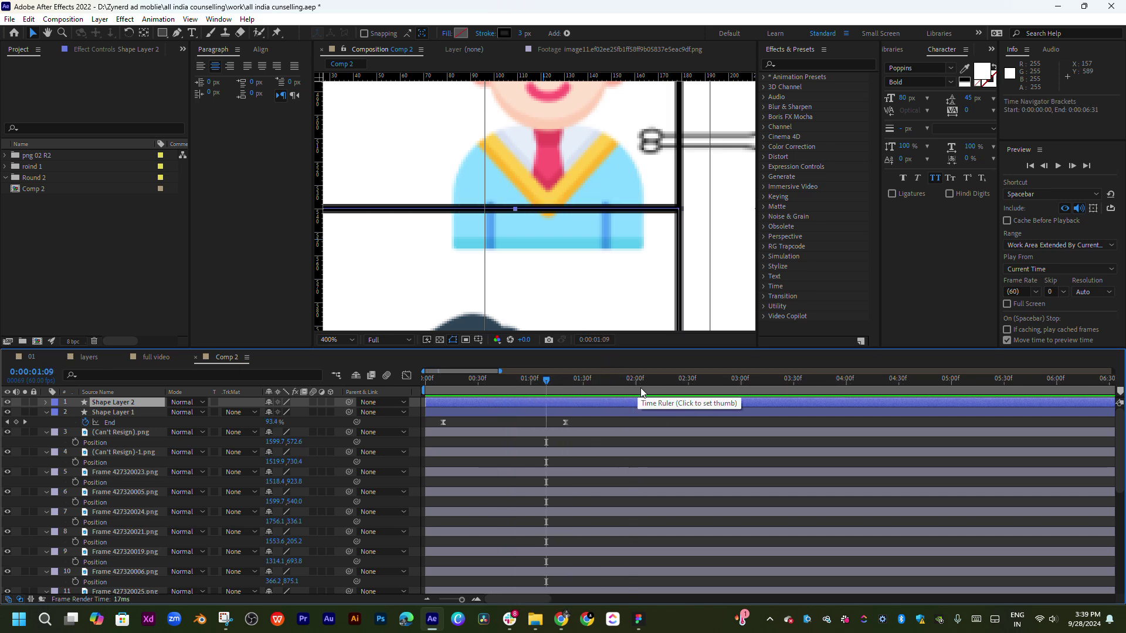
key(minus)
key(minus)
scroll(593, 221, down, 5)
Pan to the With R2 Seat box and select the lower New Seat (upgraded) box
scroll(523, 247, down, 3)
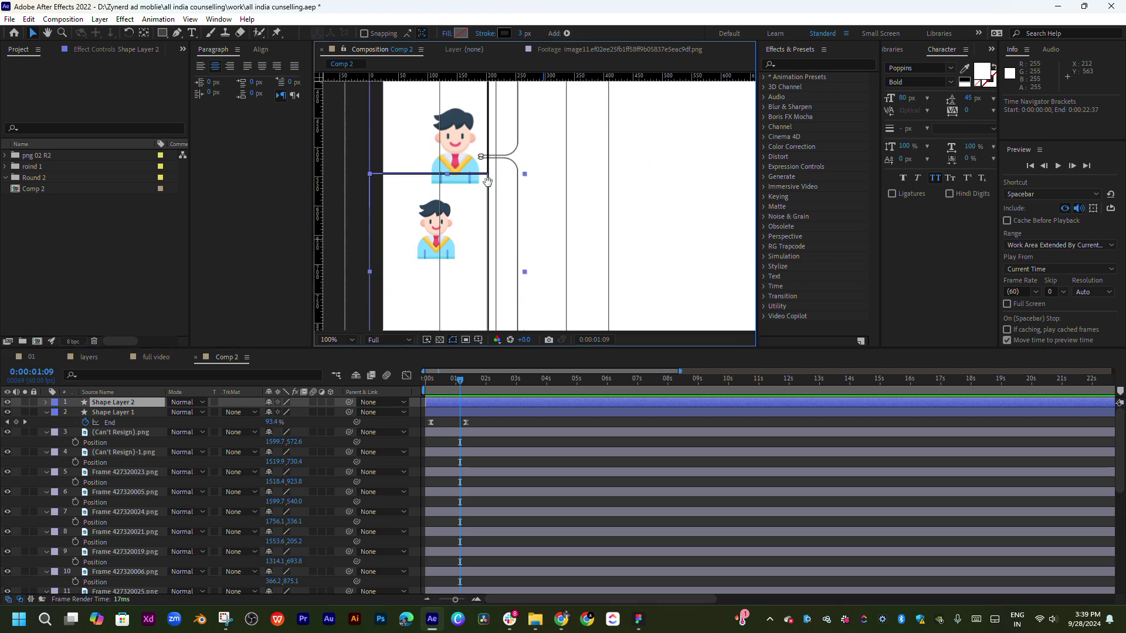
drag(352, 176, 483, 181)
scroll(545, 221, up, 1)
scroll(557, 234, up, 2)
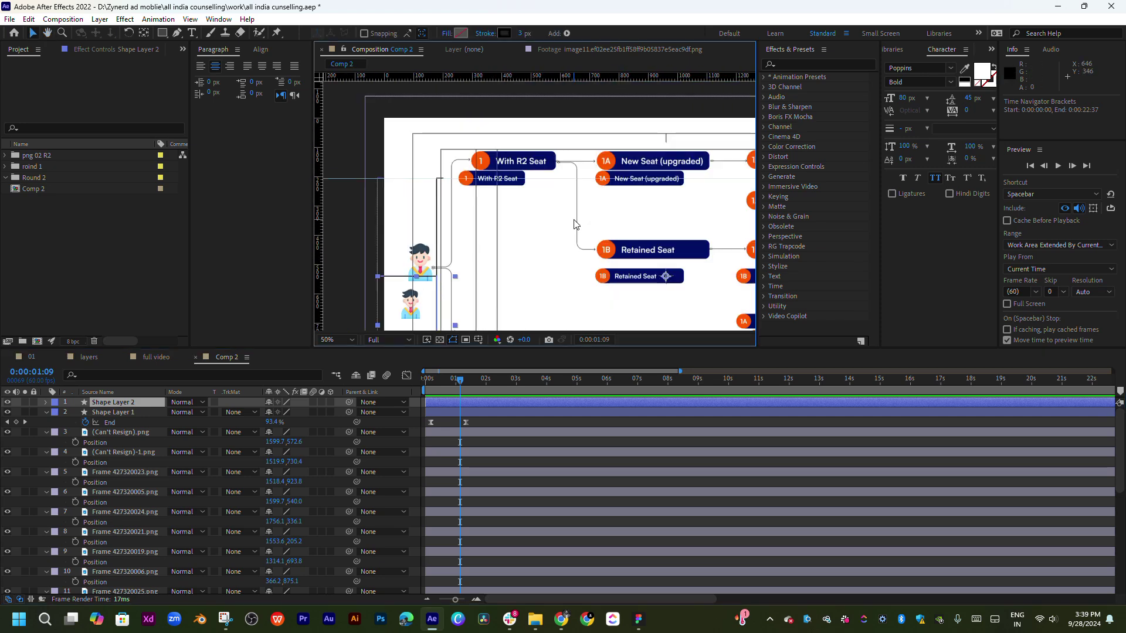
scroll(573, 256, up, 2)
mouse_move(580, 260)
mouse_down()
mouse_move(569, 184)
mouse_move(579, 244)
mouse_move(543, 258)
mouse_move(589, 226)
mouse_up()
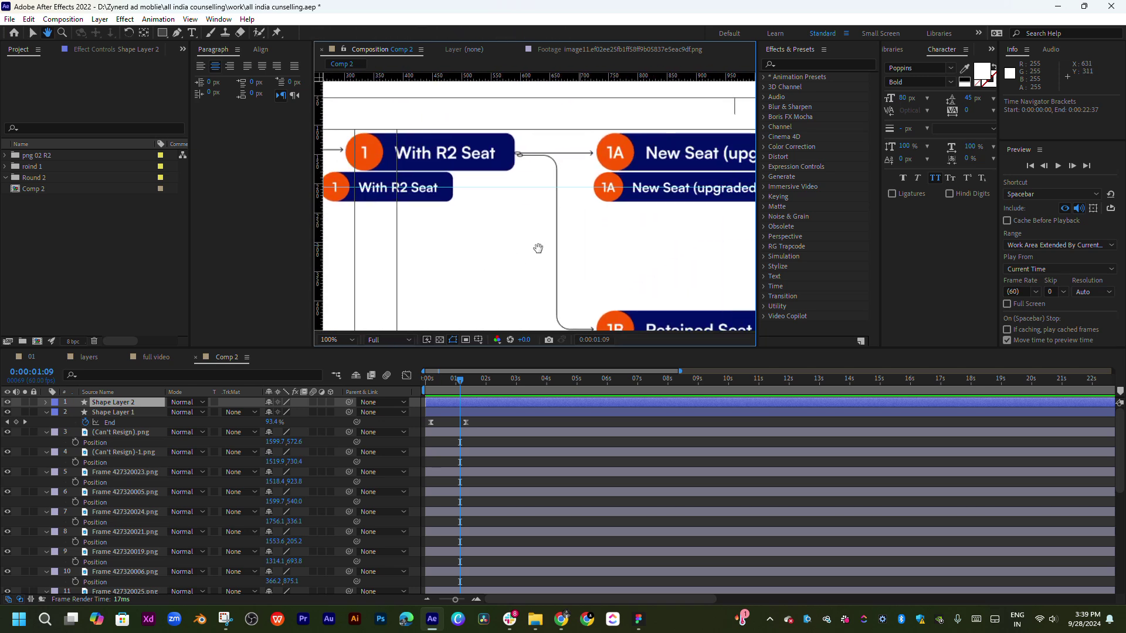
click(589, 225)
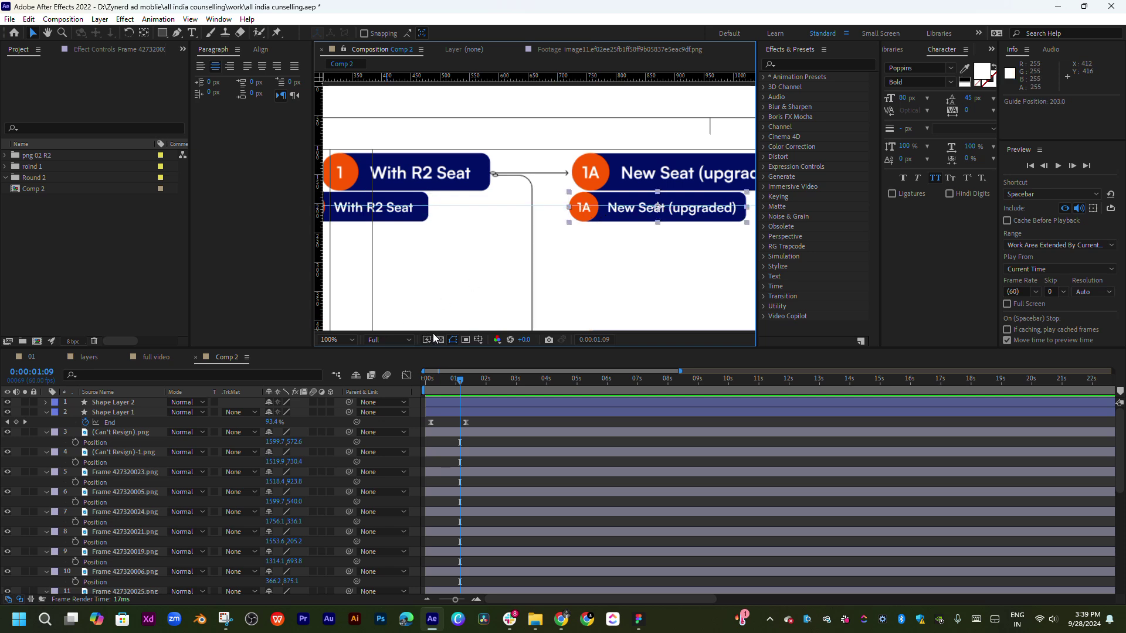
Turn on the Proportional Grid overlay and raise the horizontal guide to 88 px
click(479, 340)
click(516, 366)
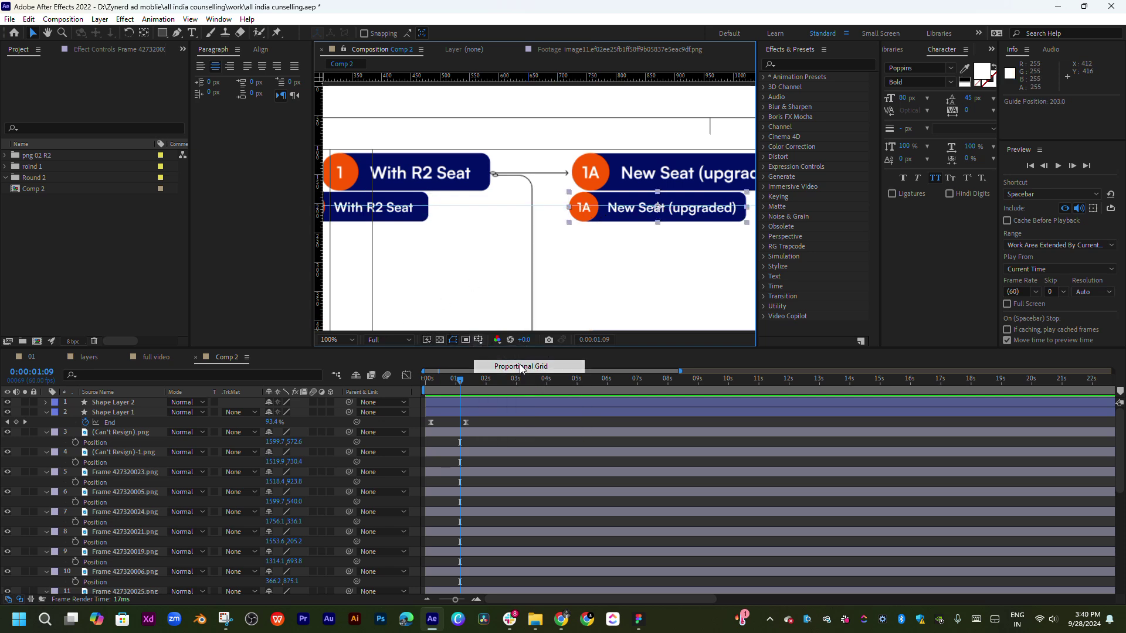
drag(533, 257, 557, 225)
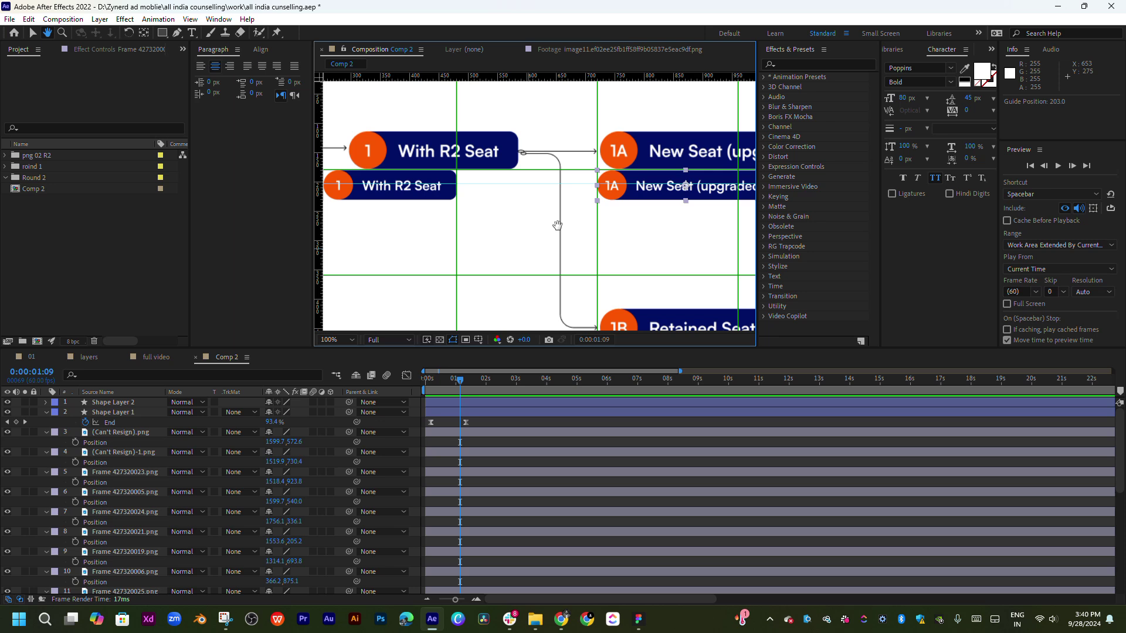
drag(557, 183, 566, 116)
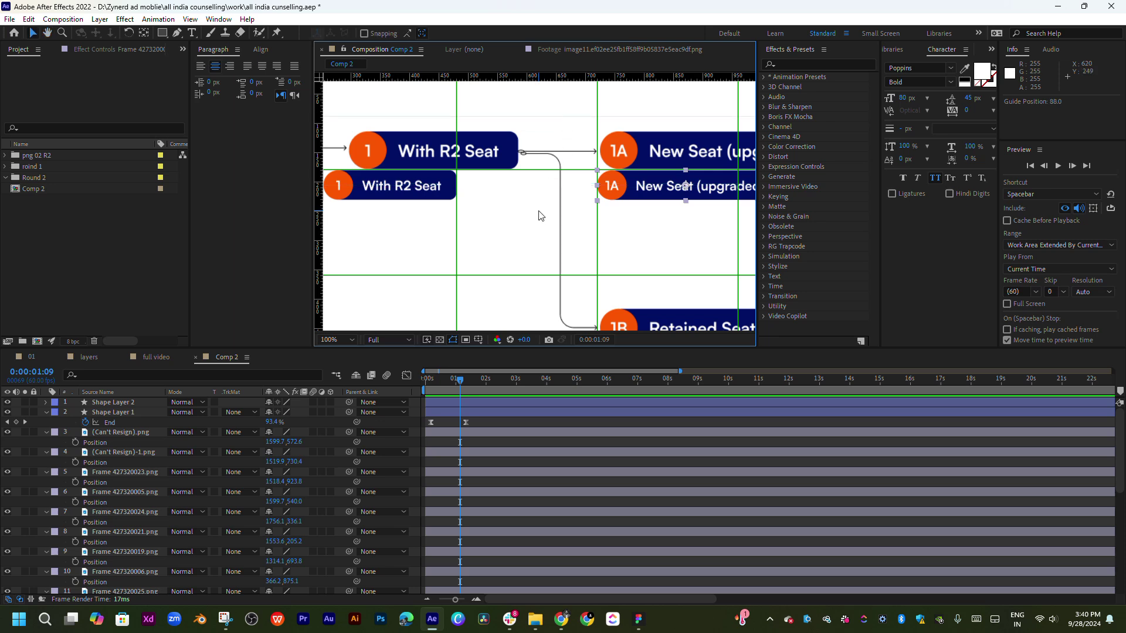
Frame the With R2 Seat connector and 1A circles, then pick the Pen tool
scroll(538, 214, up, 2)
drag(537, 212, 593, 221)
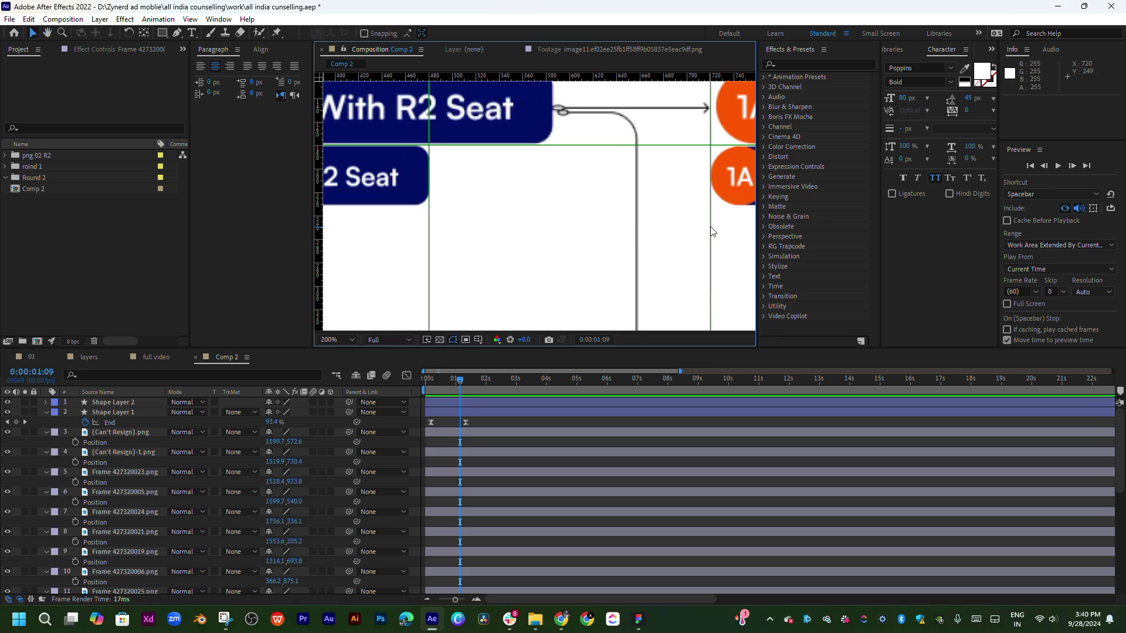
drag(712, 221, 674, 224)
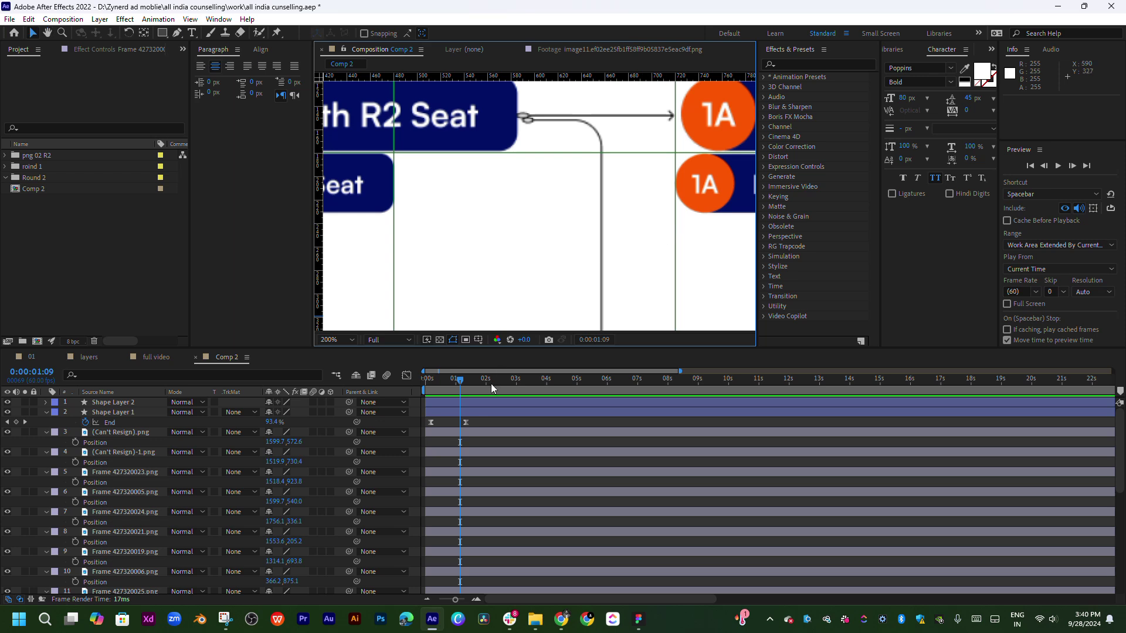
drag(433, 227, 445, 225)
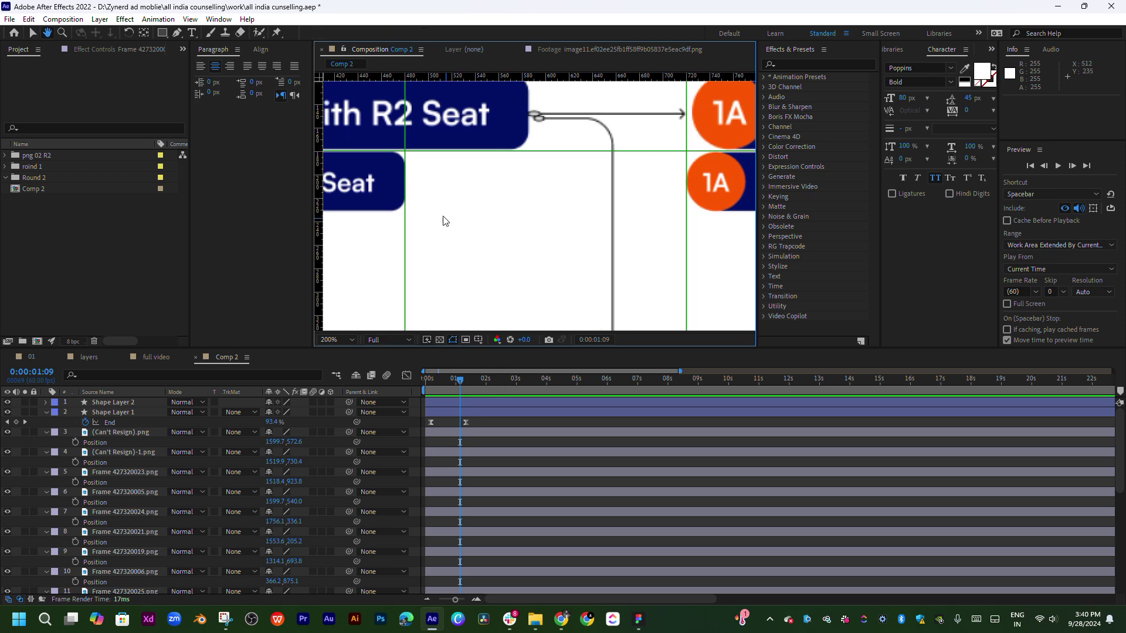
click(176, 35)
Draw a straight Pen line from the lower With R2 Seat box, ending at its 1A circle's edge
click(395, 186)
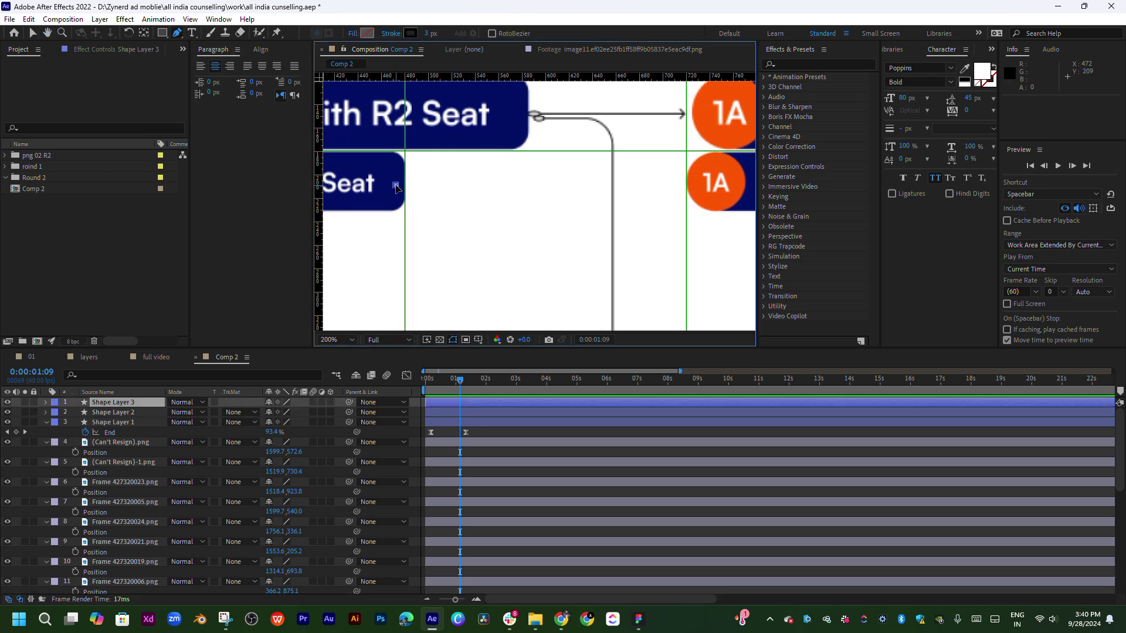
click(694, 186)
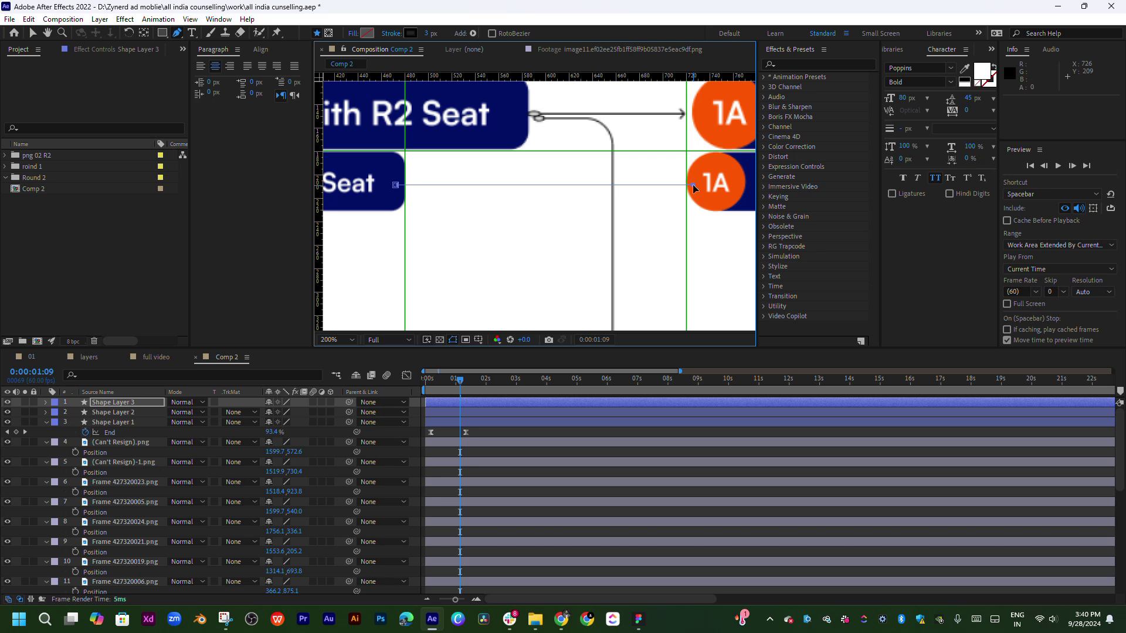
drag(694, 186, 674, 186)
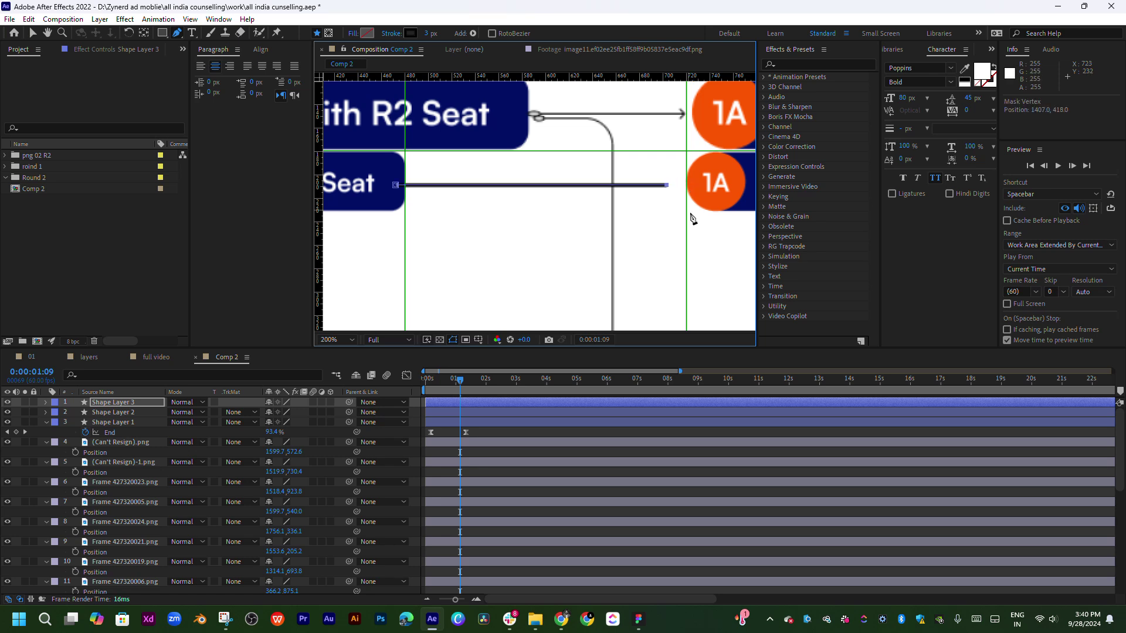
scroll(693, 218, down, 2)
mouse_move(691, 196)
mouse_down()
mouse_move(688, 166)
mouse_move(658, 187)
mouse_move(671, 184)
mouse_up()
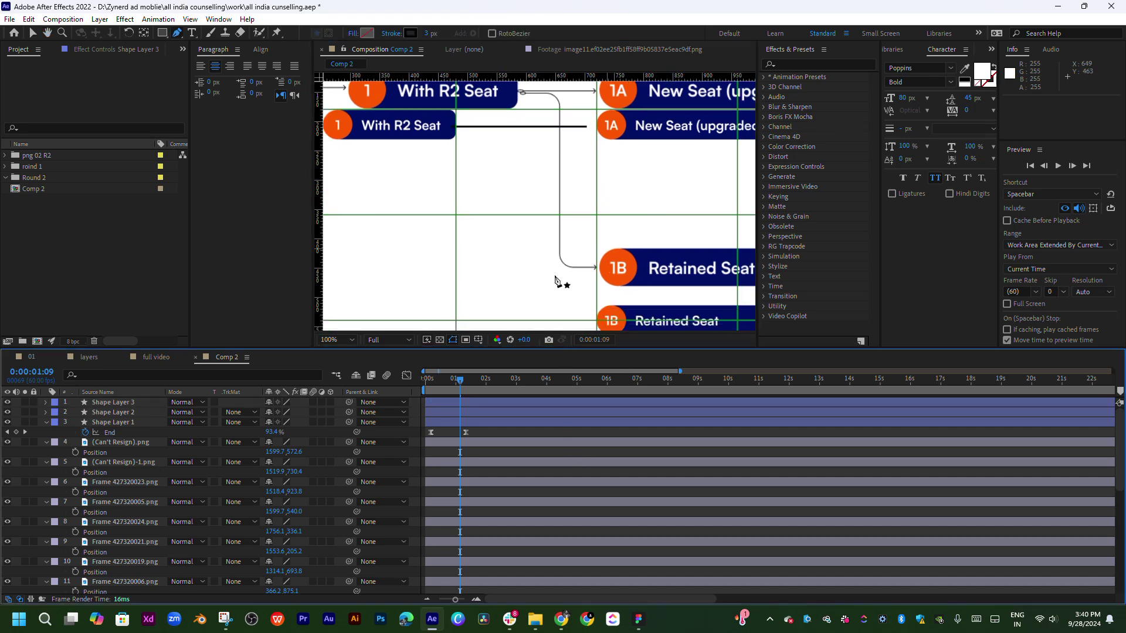
mouse_move(557, 282)
mouse_down()
mouse_move(683, 200)
mouse_move(639, 234)
mouse_up()
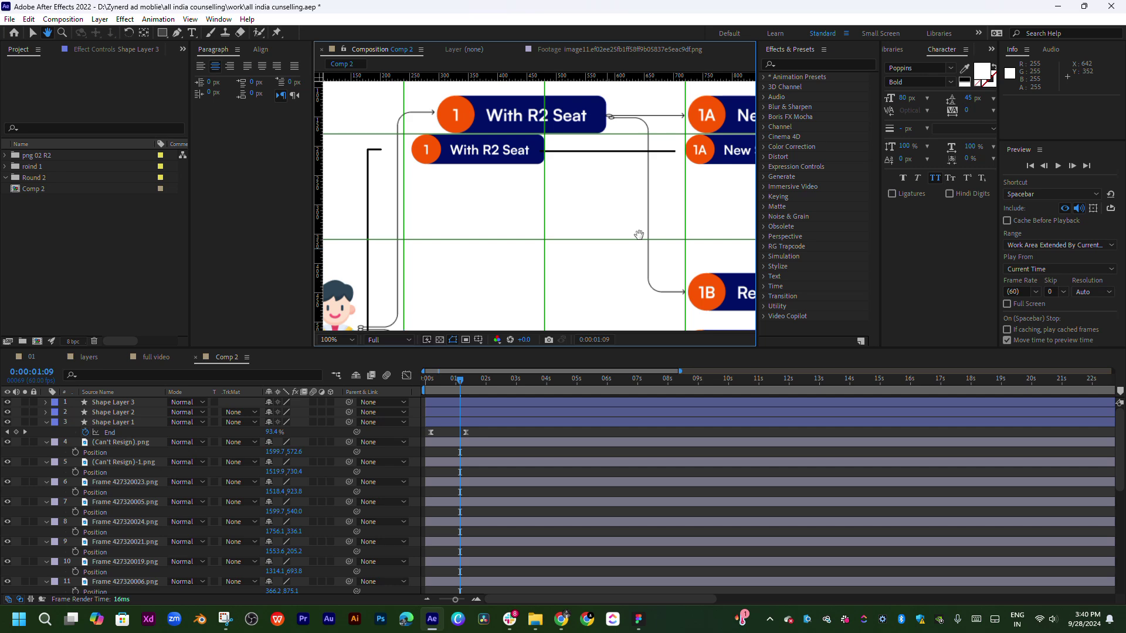
key(g)
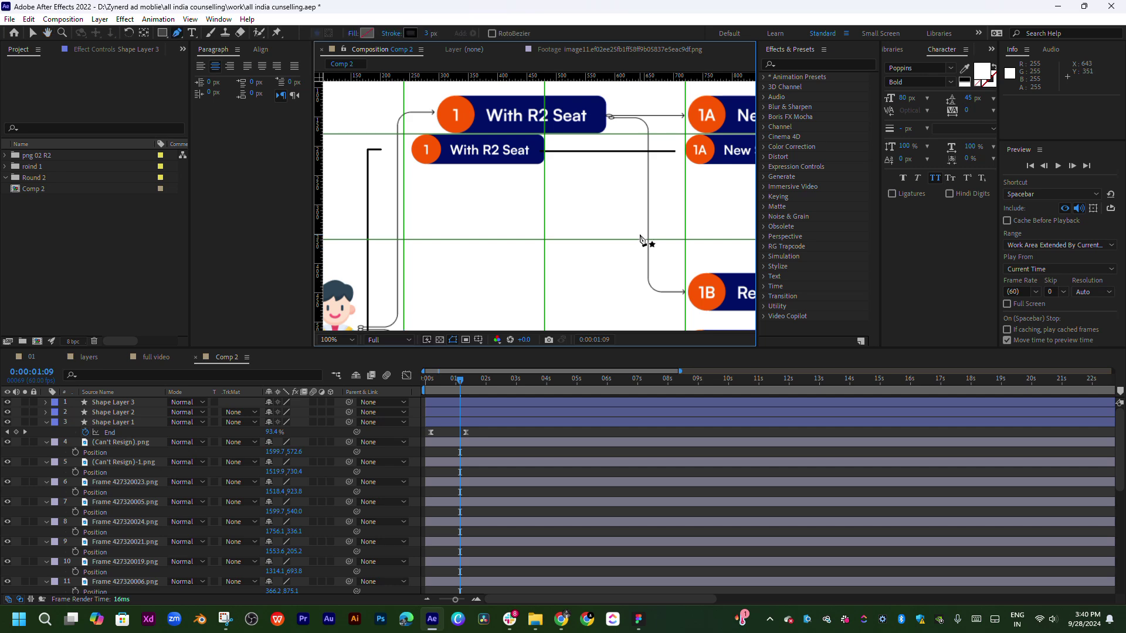
scroll(637, 282, down, 2)
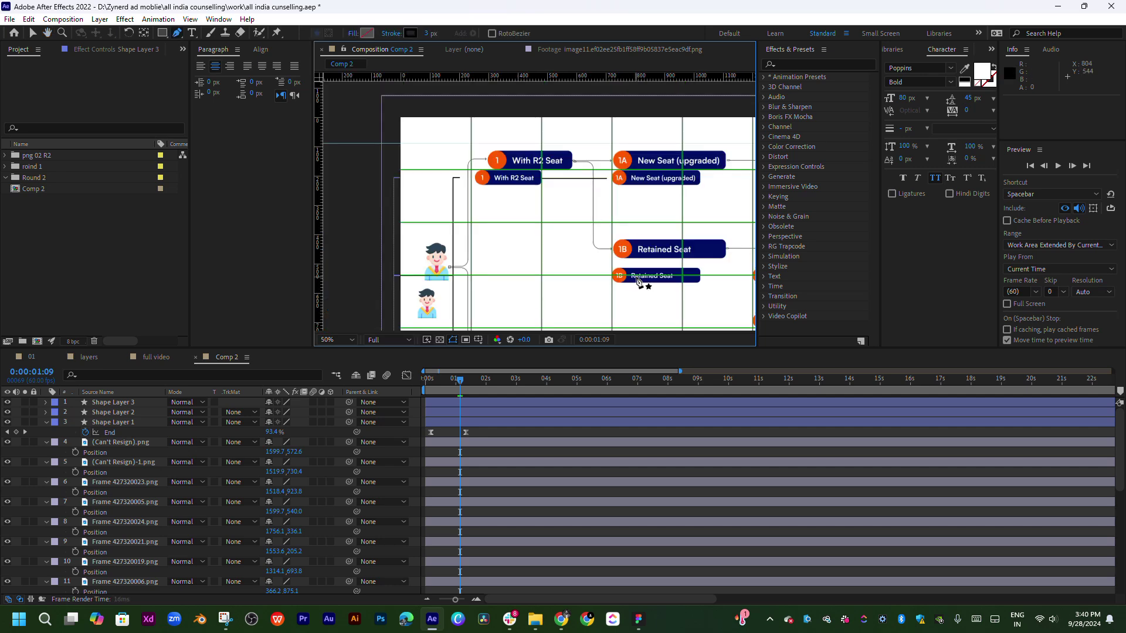
mouse_move(618, 271)
mouse_down()
mouse_move(577, 229)
mouse_move(593, 226)
mouse_move(576, 198)
mouse_up()
key(g)
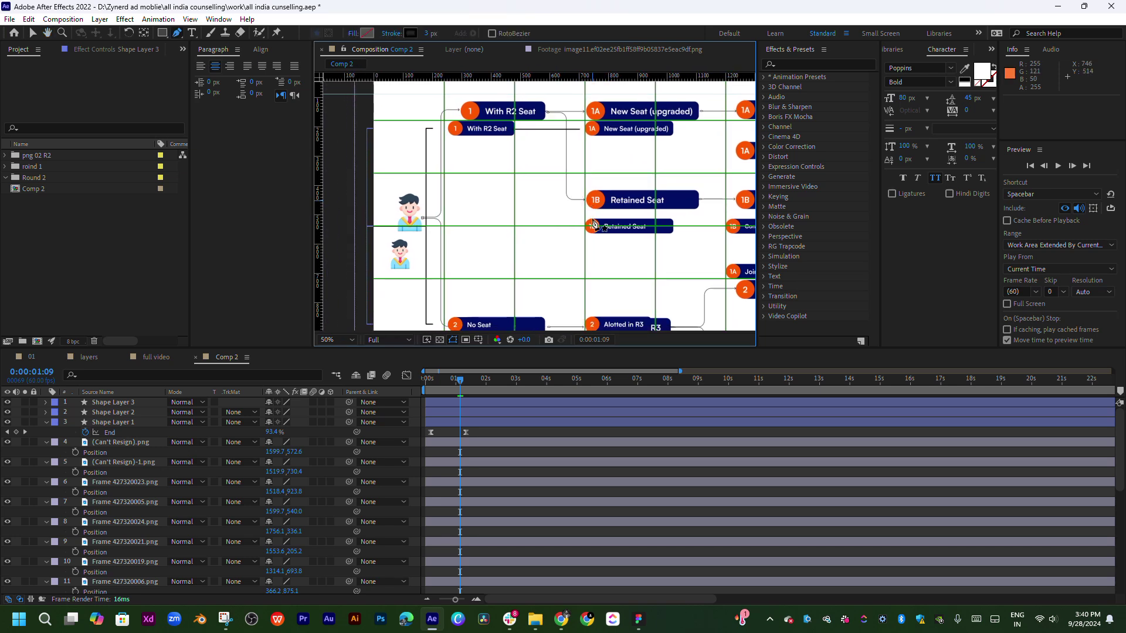
key(v)
click(600, 230)
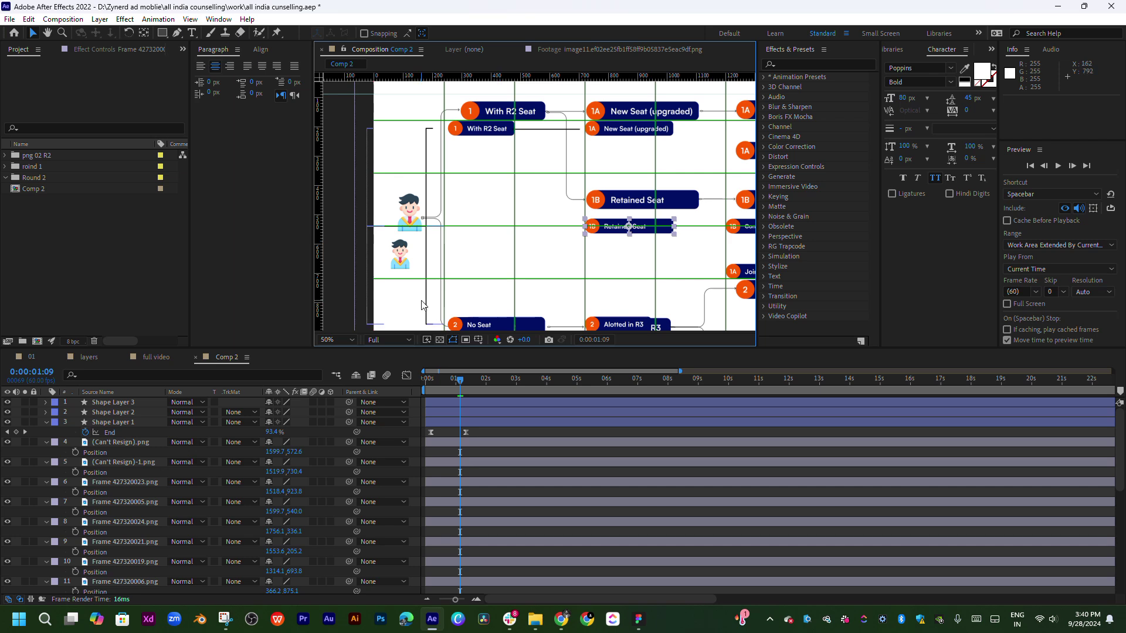
Duplicate Shape Layer 2, bring the copy to the top and move it toward the Retained Seat branch
click(495, 412)
key(ctrl+d)
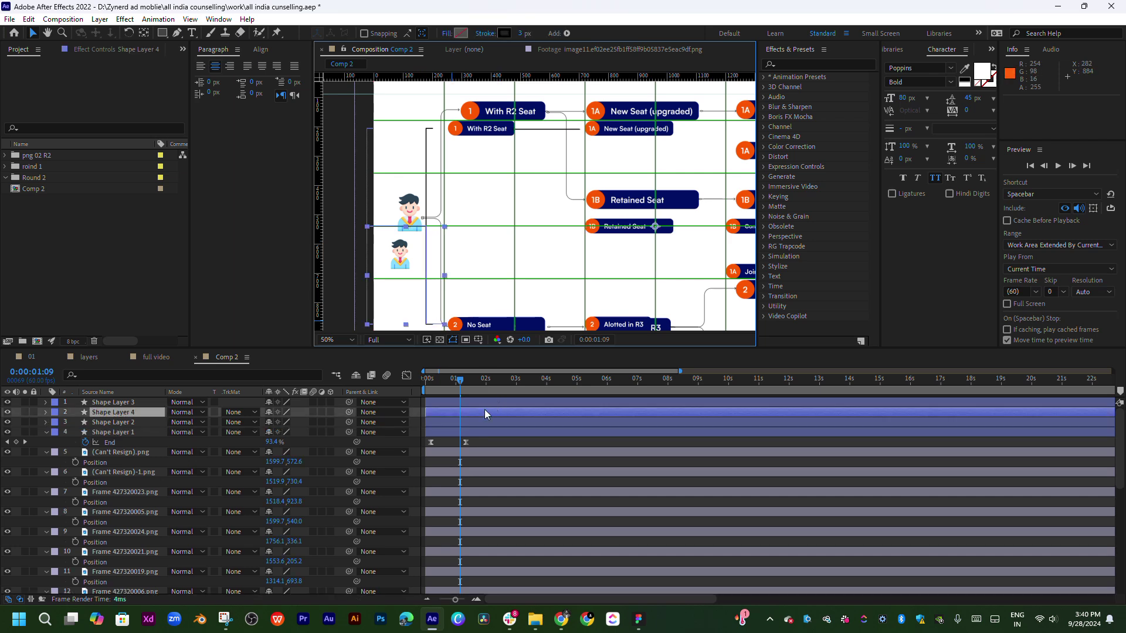
key(ctrl+bracketright)
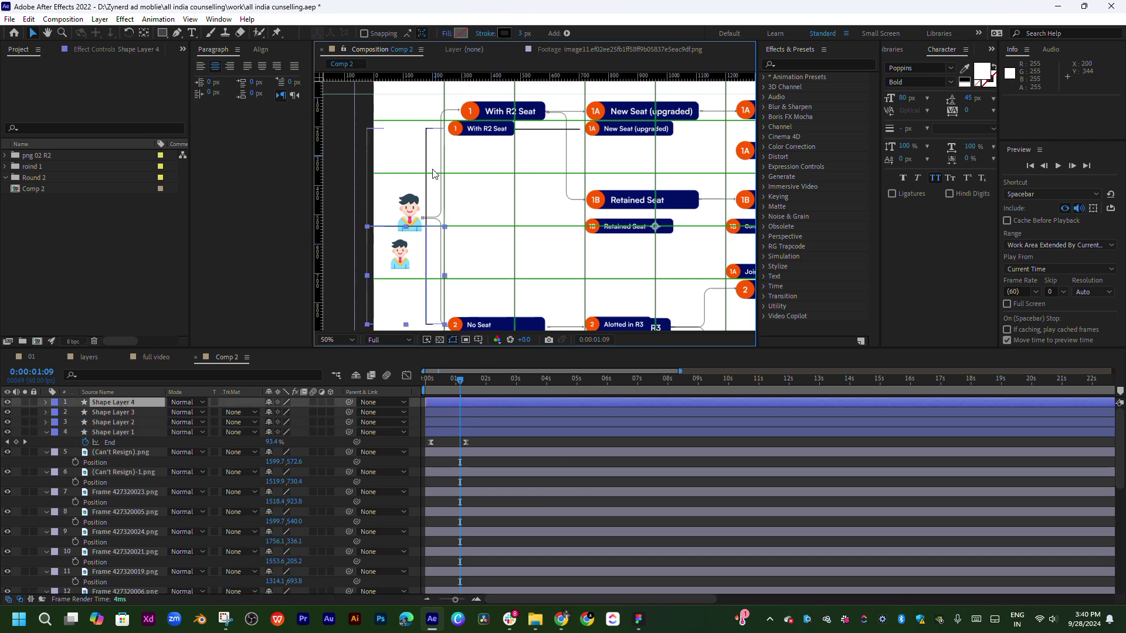
mouse_move(426, 279)
mouse_down()
mouse_move(578, 189)
mouse_move(564, 185)
mouse_up()
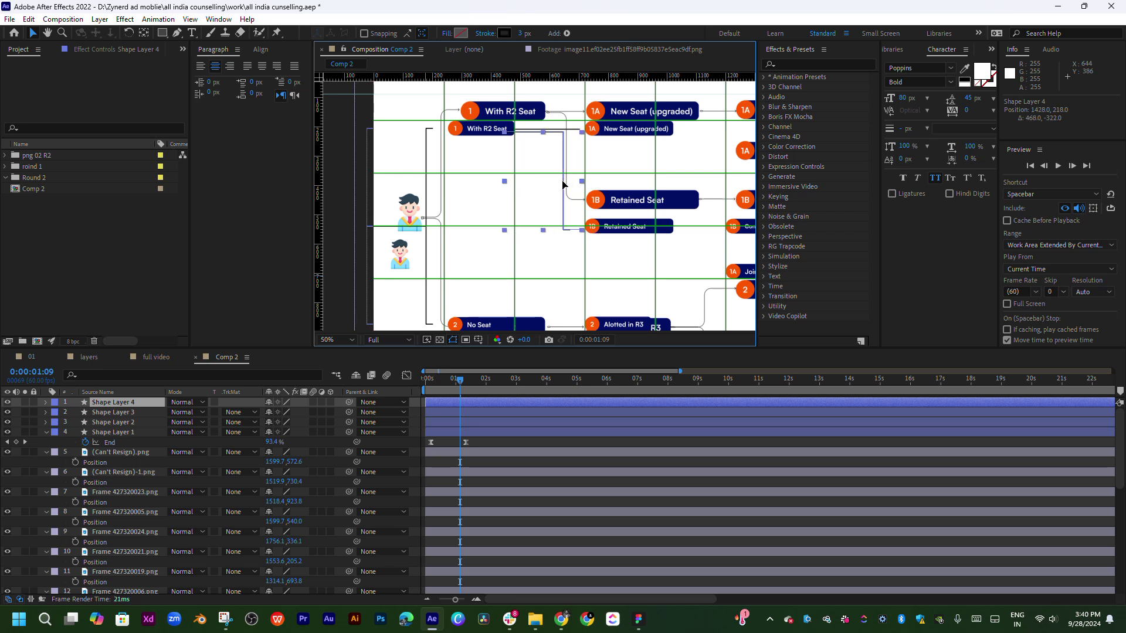
Shift the copied elbow connector left and up to align with the horizontal With R2 Seat line
click(142, 34)
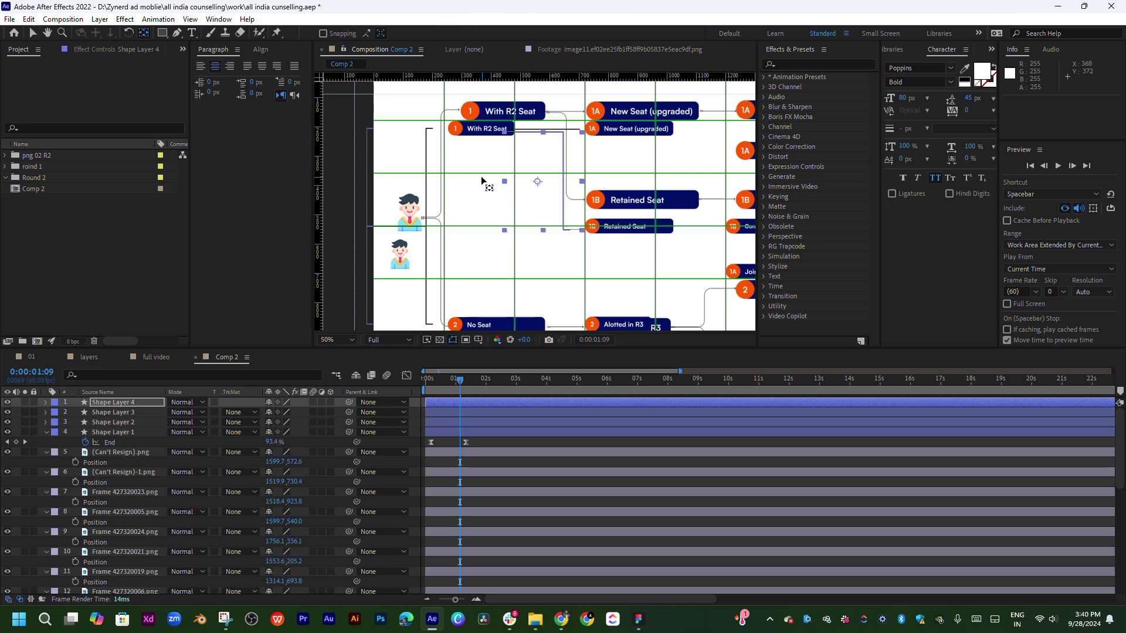
scroll(540, 167, up, 2)
mouse_move(596, 182)
mouse_down()
mouse_move(577, 283)
mouse_move(585, 250)
mouse_up()
key(v)
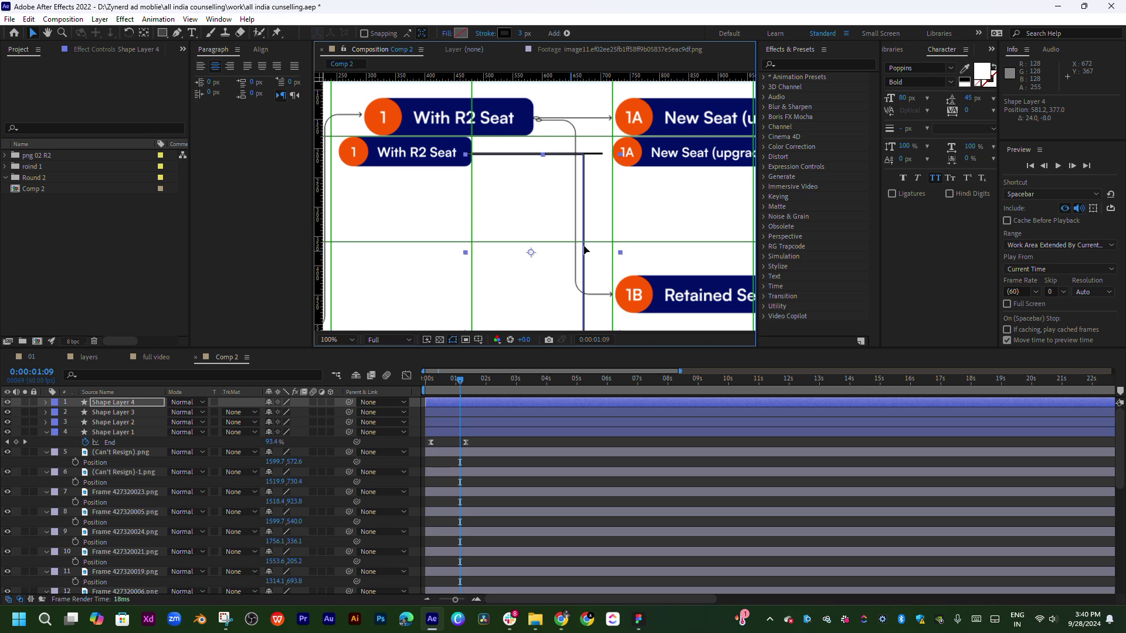
scroll(572, 241, up, 2)
key(h)
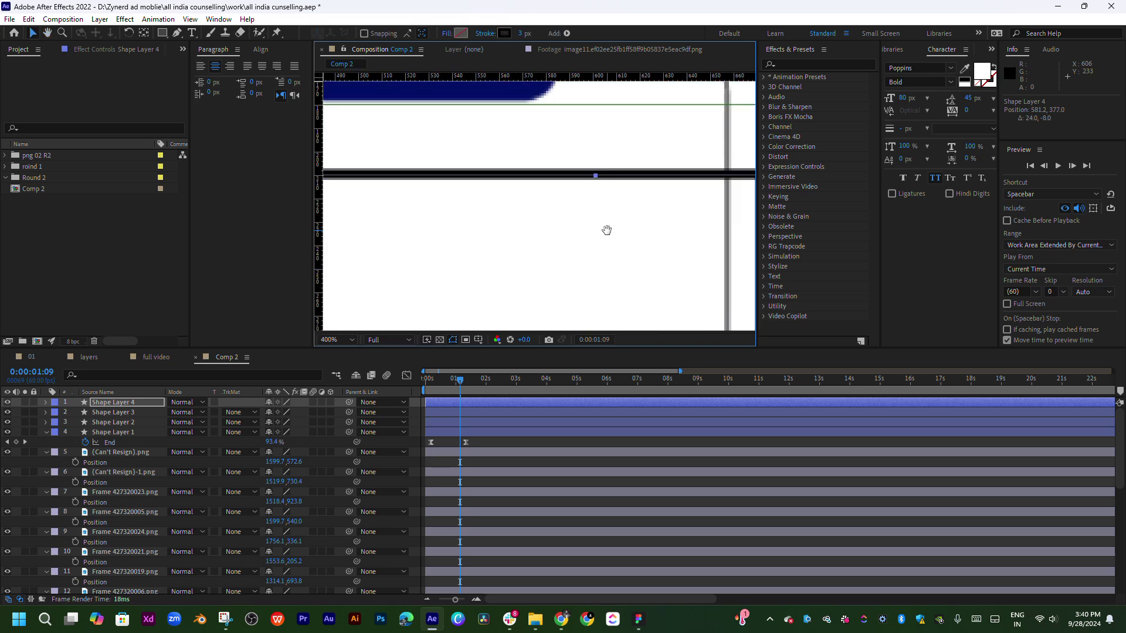
scroll(605, 231, up, 2)
key(v)
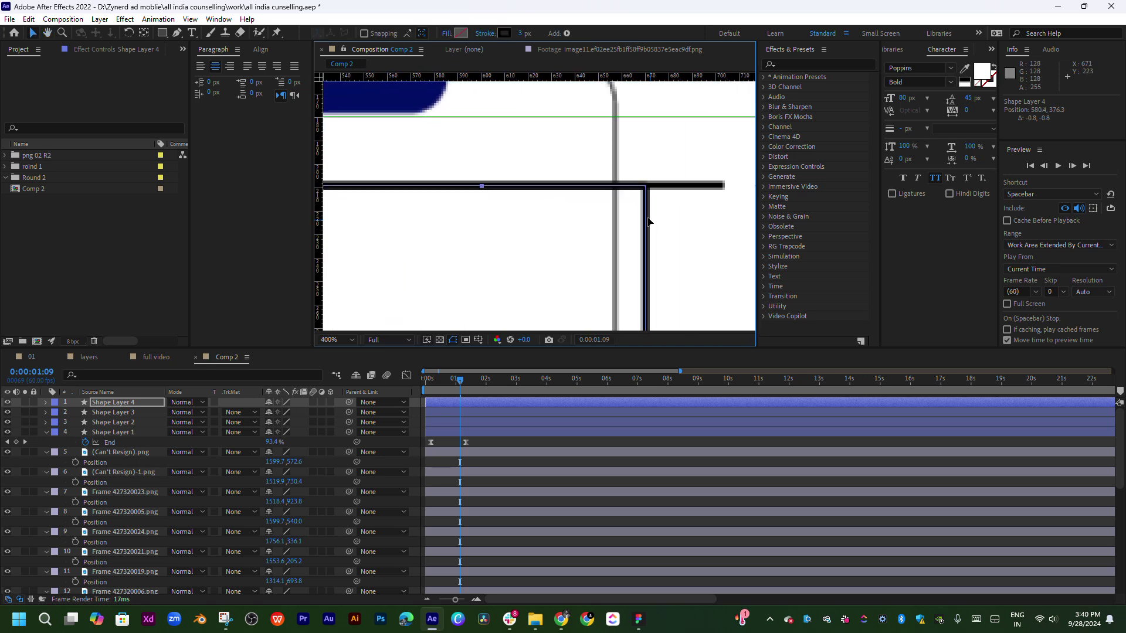
drag(651, 225, 620, 219)
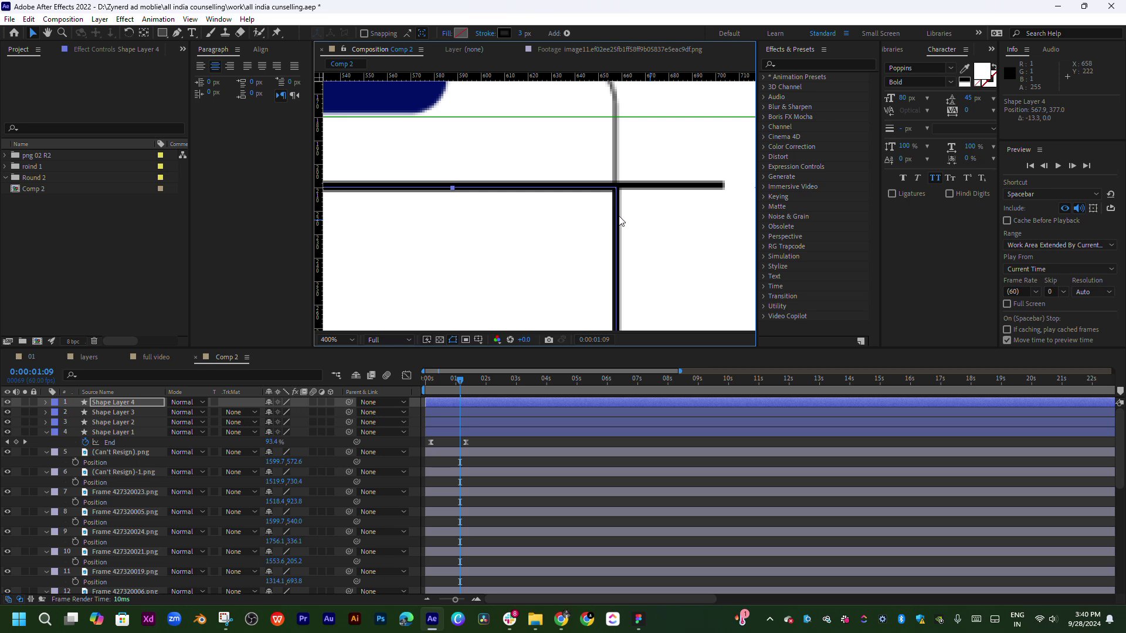
drag(619, 218, 645, 172)
Nudge the copied connector slightly left and scrub forward to check the connectors drawing on
scroll(620, 229, down, 4)
scroll(625, 154, up, 3)
scroll(627, 158, down, 4)
scroll(616, 188, down, 2)
scroll(616, 188, up, 2)
scroll(587, 199, left, 2)
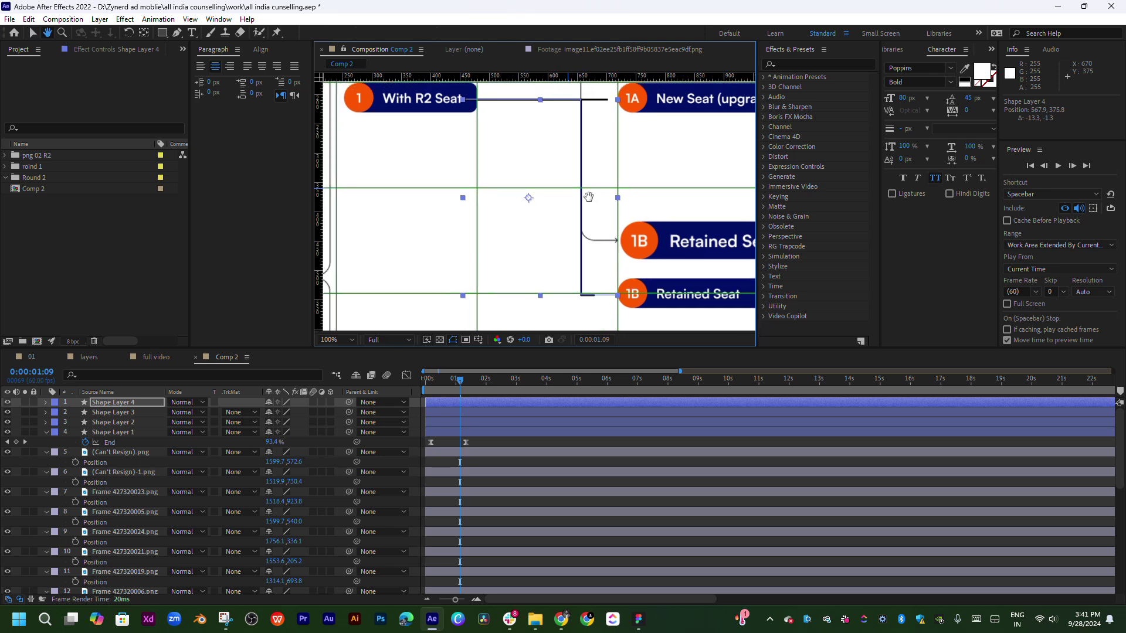
drag(580, 204, 572, 202)
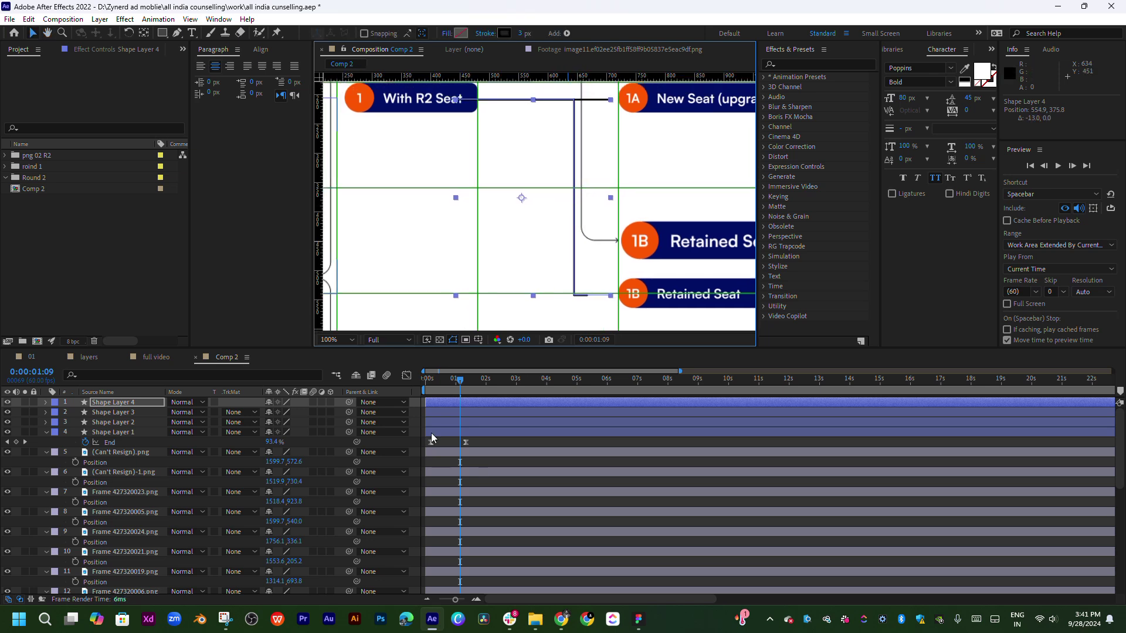
drag(462, 381, 485, 384)
Scrub the animation to about 1:15 and pan the composition view left
click(628, 269)
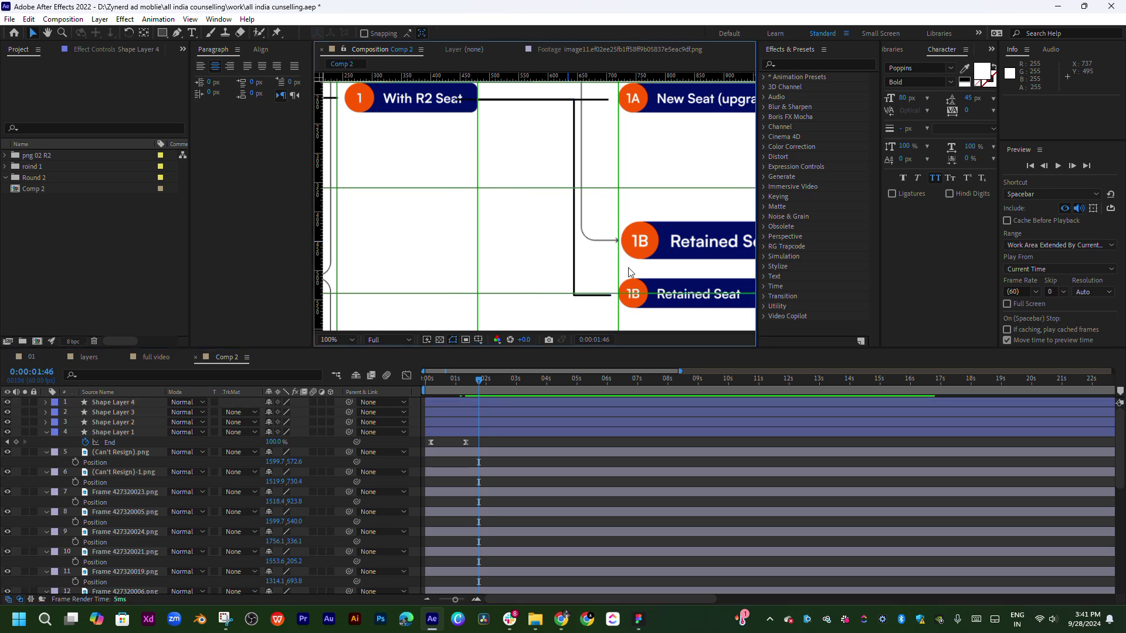
scroll(598, 170, up, 3)
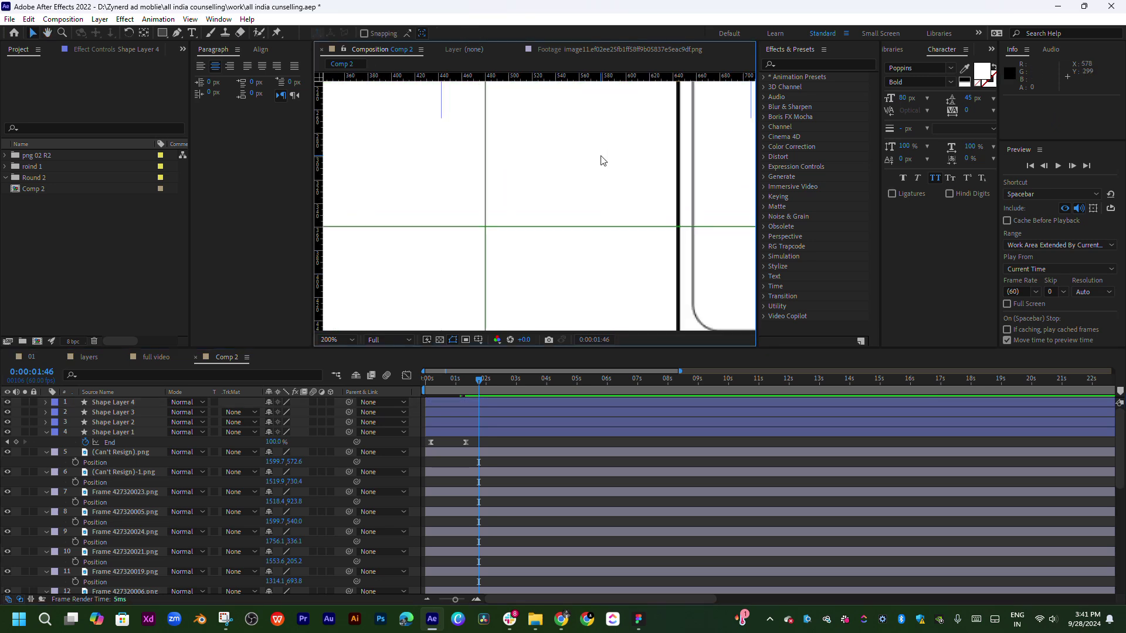
key(v)
drag(428, 397, 479, 396)
scroll(579, 251, down, 2)
scroll(575, 211, down, 2)
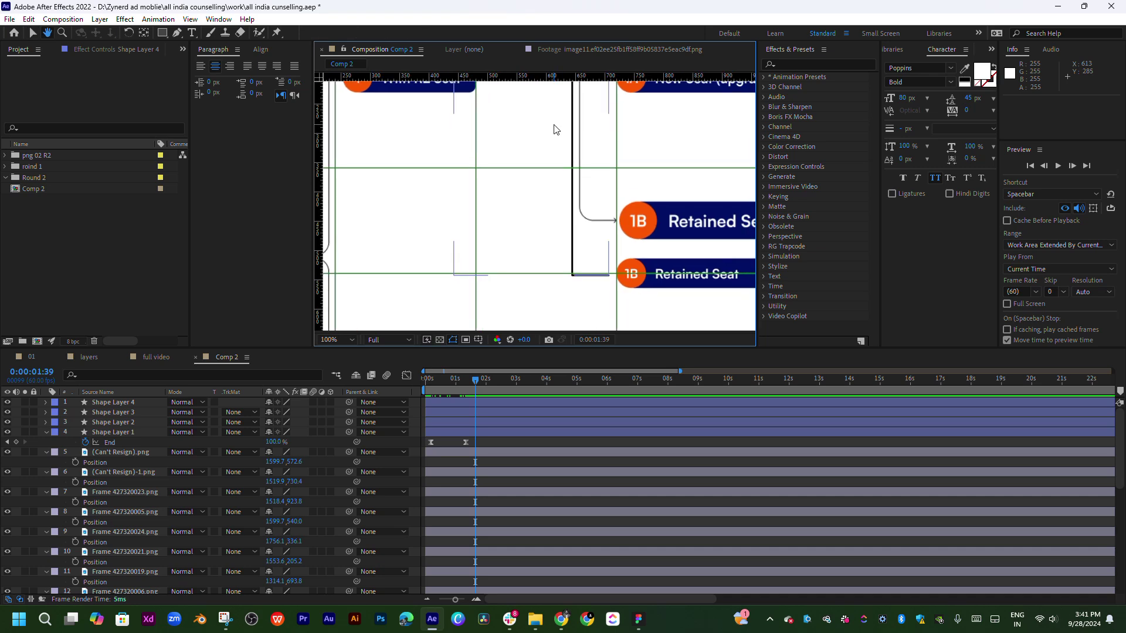
drag(567, 188, 531, 190)
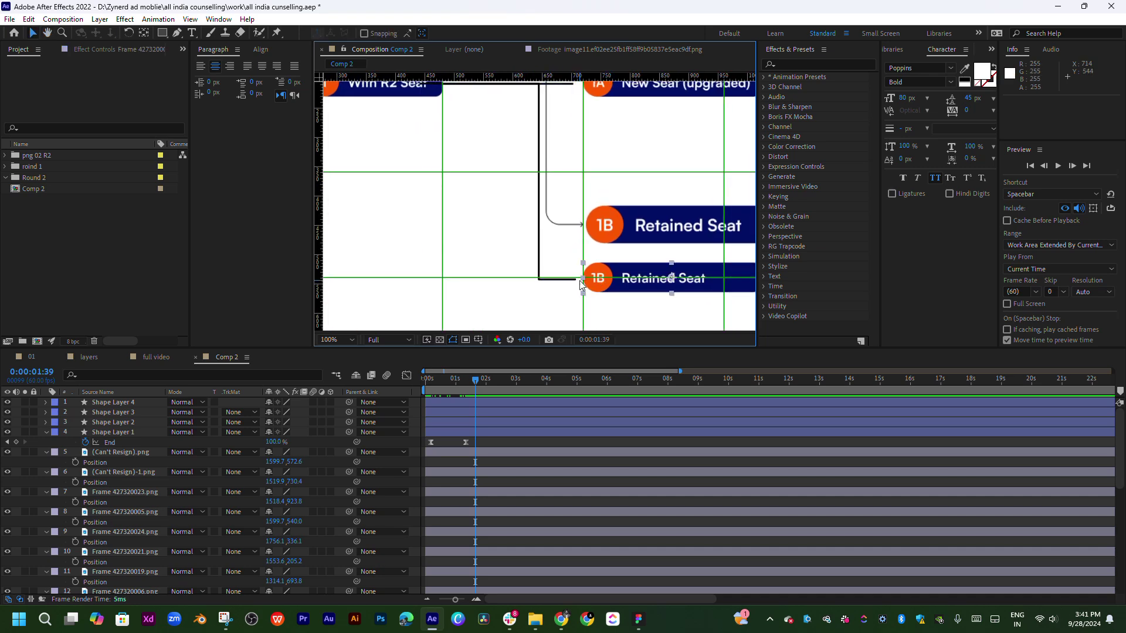
Select Shape Layers 4 and 3 and preview the connector animation from the start
click(564, 280)
scroll(588, 196, up, 5)
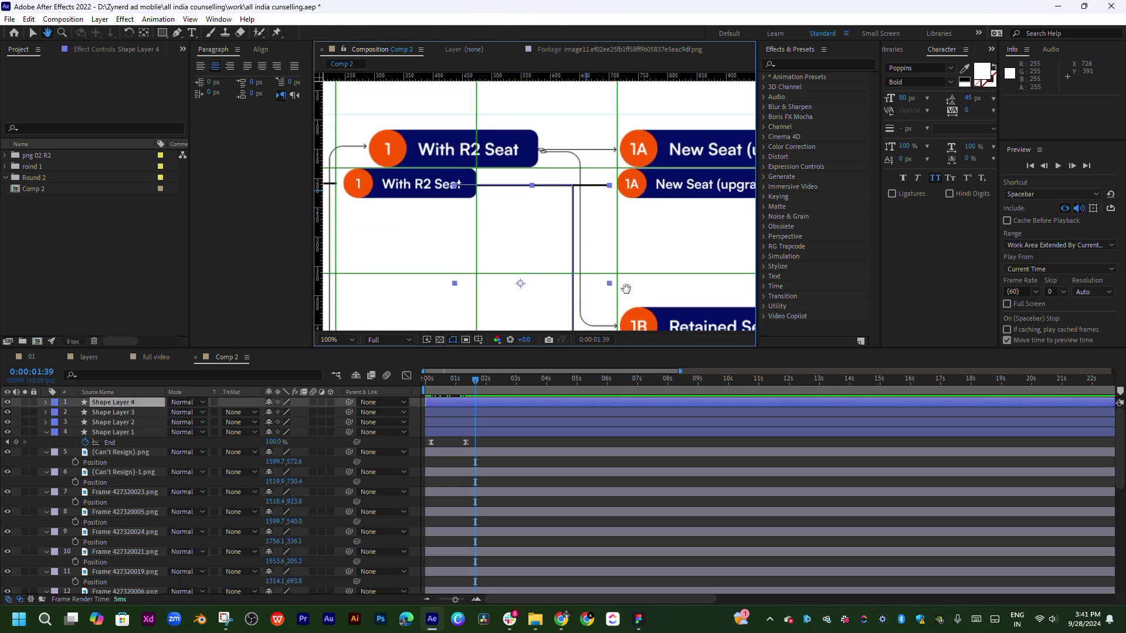
shift+click(491, 411)
key(Home)
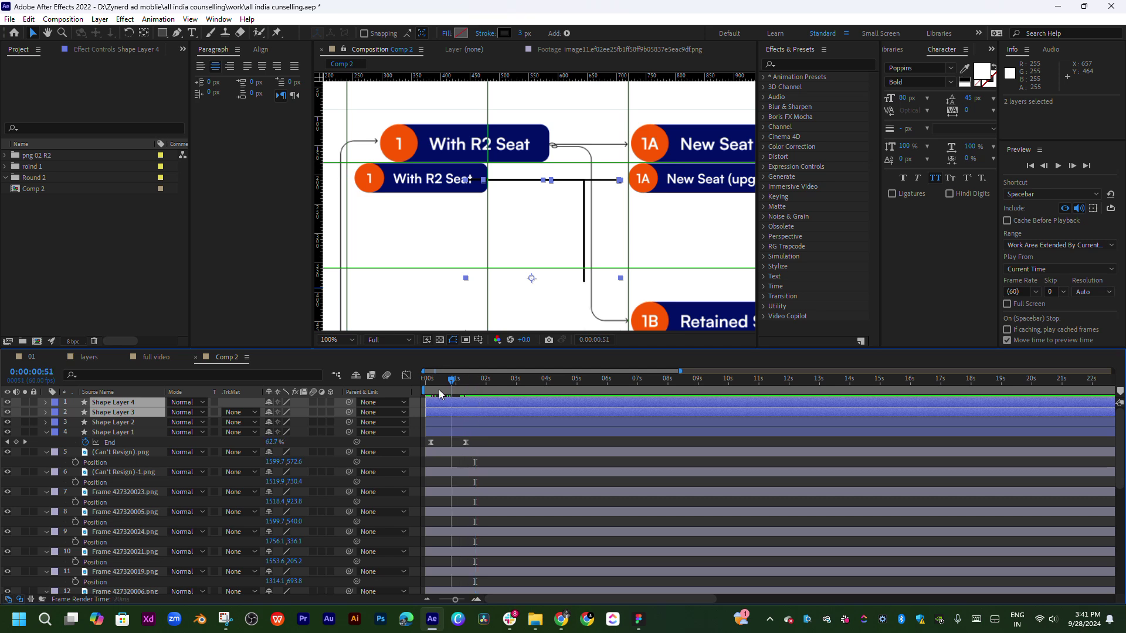
key(space)
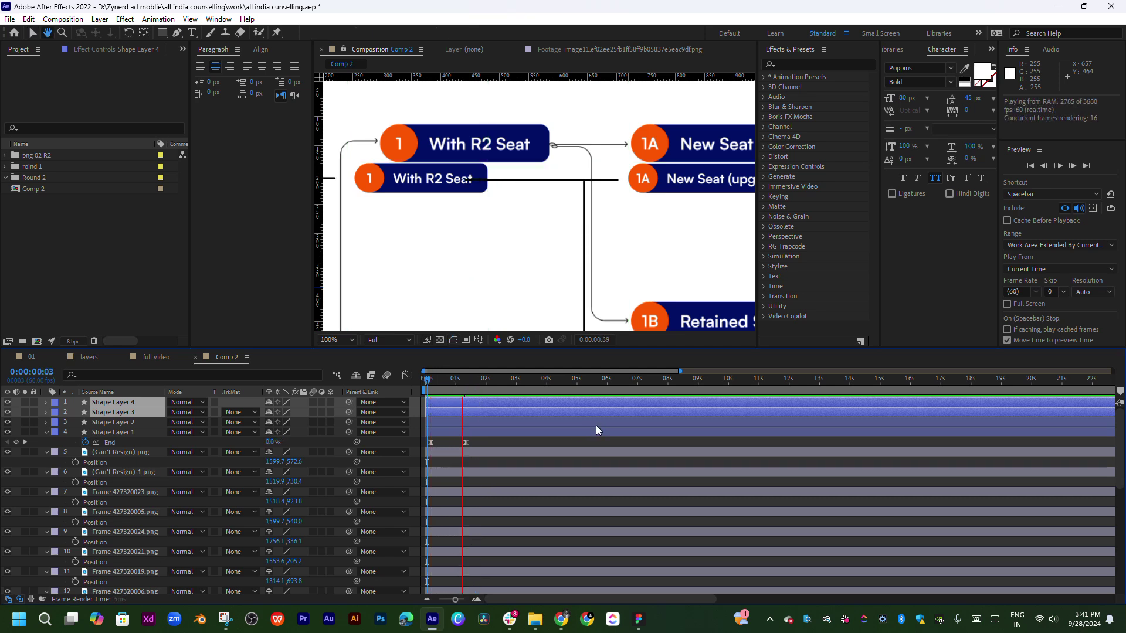
key(space)
Select Shape Layer 3 alone and zoom in on the R2 Seat–1A connector line
click(470, 420)
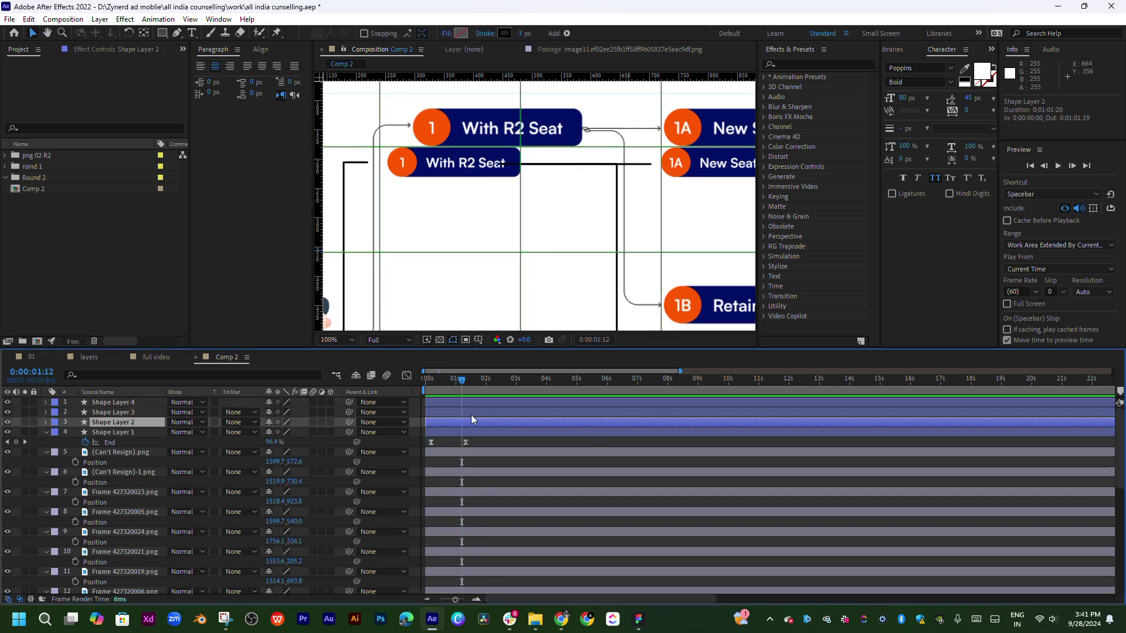
click(470, 402)
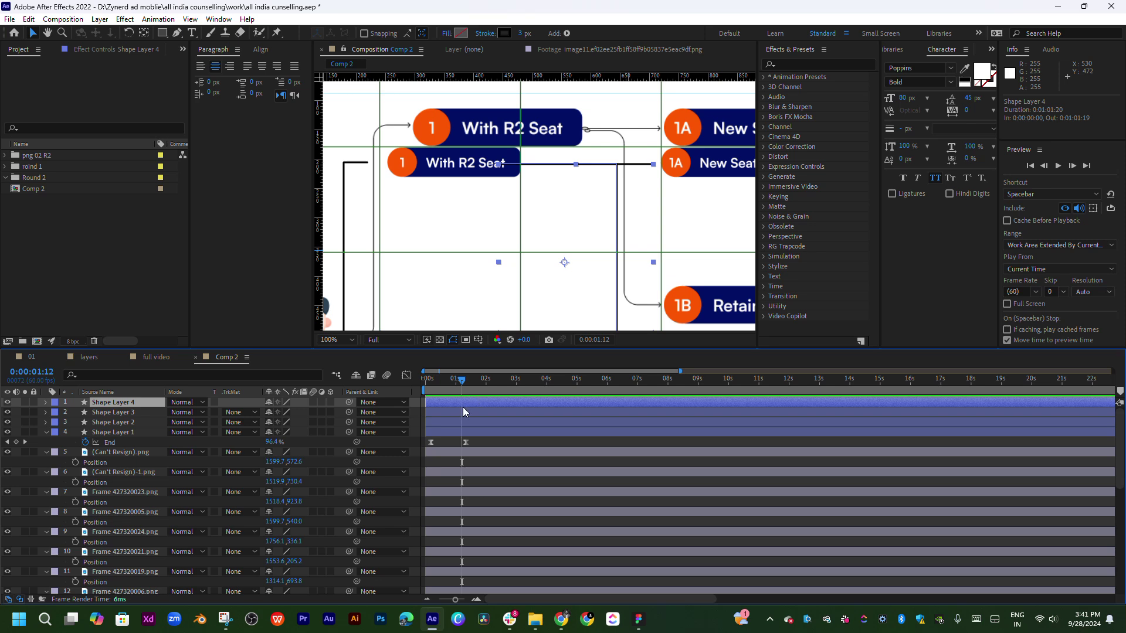
click(460, 412)
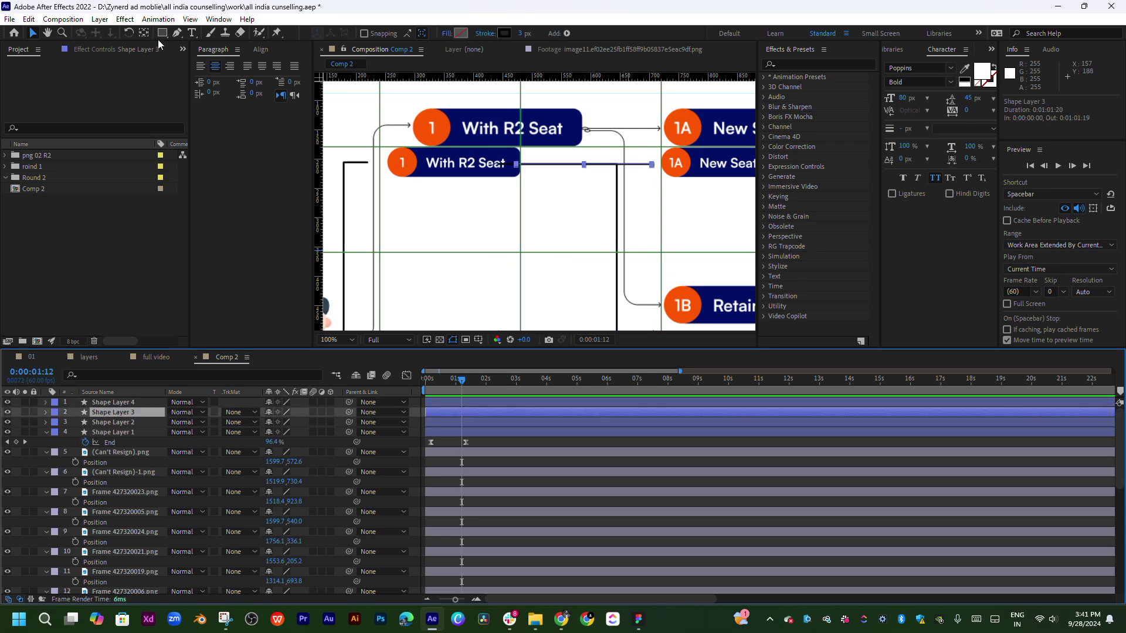
scroll(596, 184, up, 2)
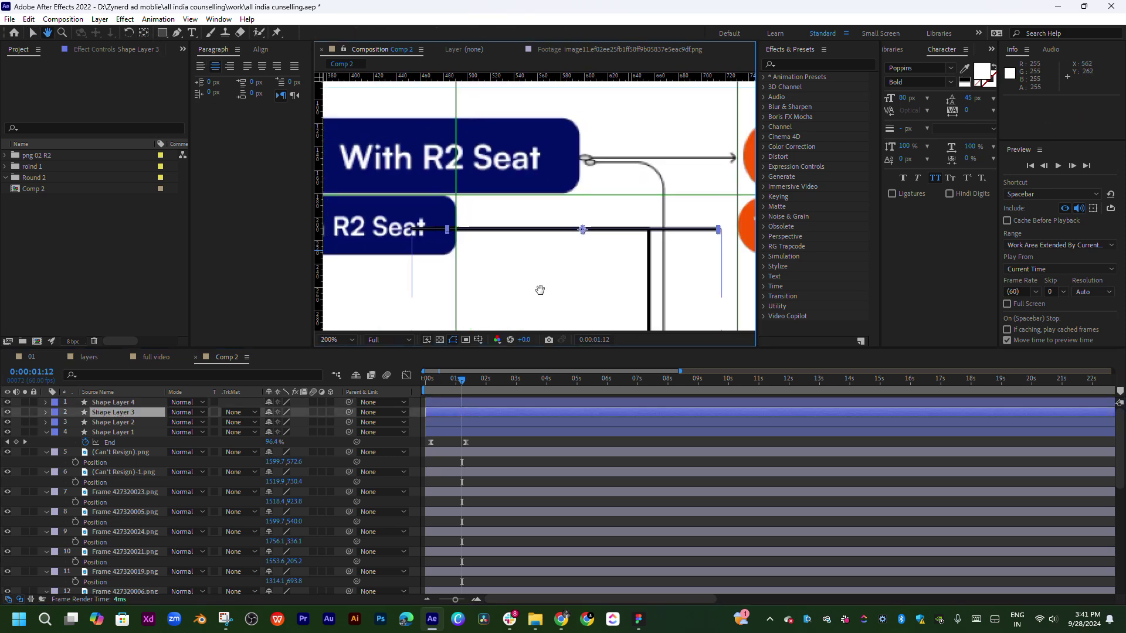
scroll(540, 290, right, 2)
Copy Shape Layer 1's 100% End keyframe at 1:20 onto Shape Layer 3
key(Home)
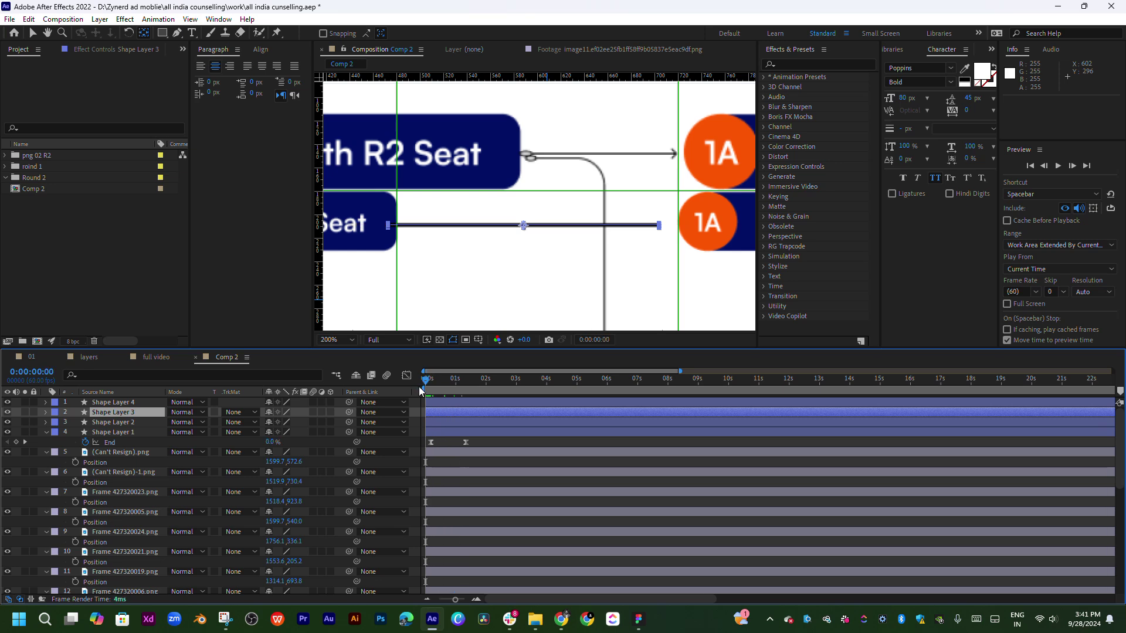
mouse_move(680, 372)
mouse_down()
mouse_move(471, 379)
mouse_move(751, 388)
mouse_up()
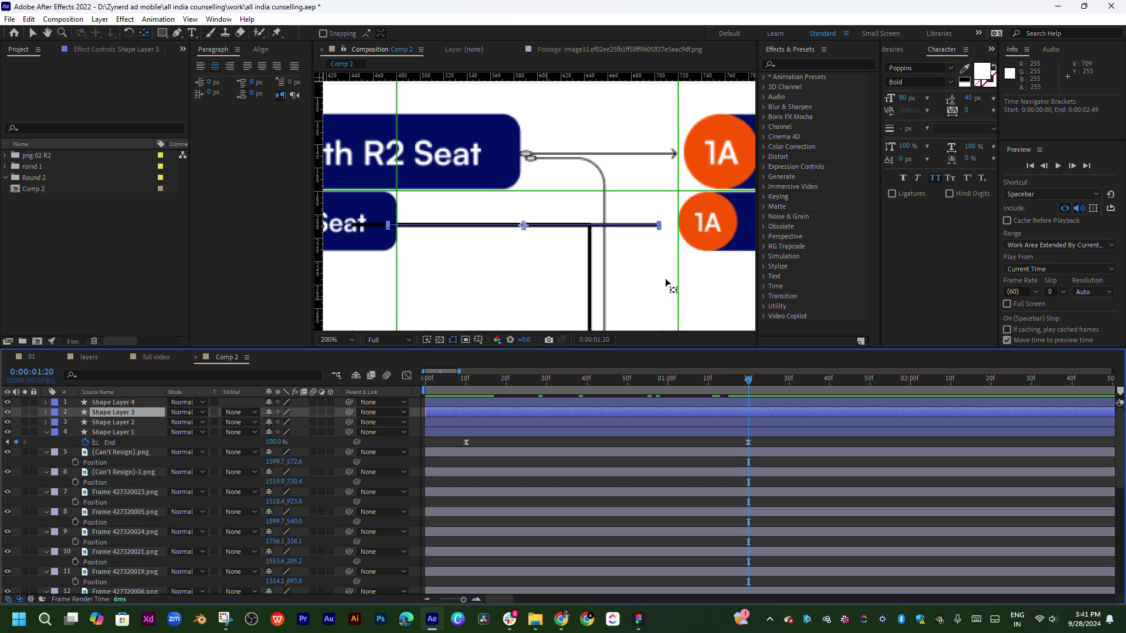
drag(666, 282, 684, 265)
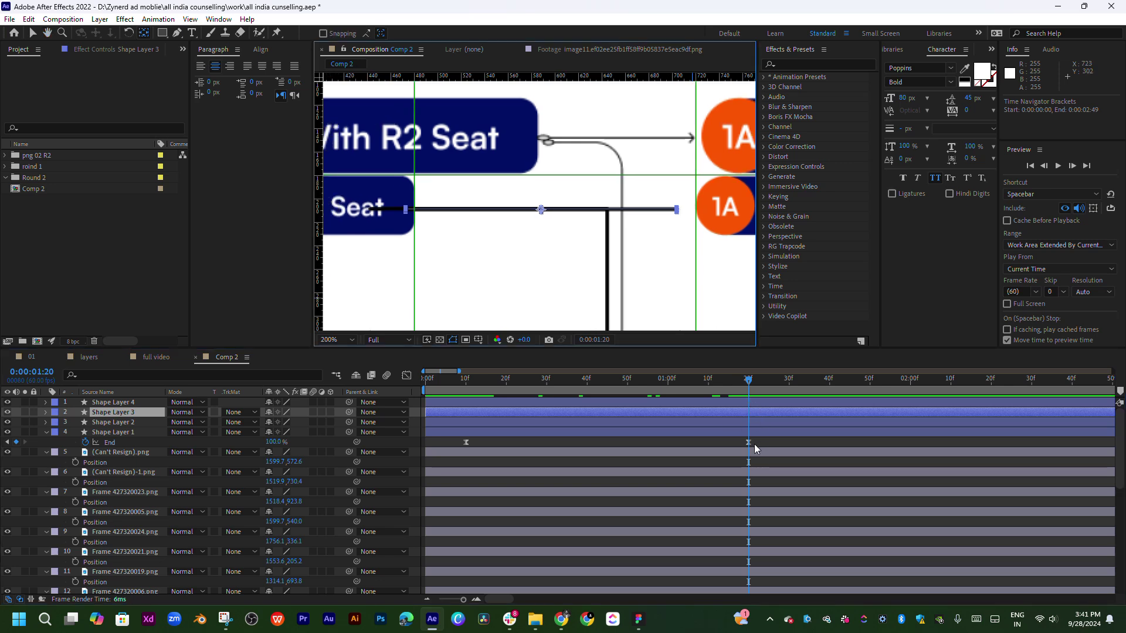
click(746, 445)
key(ctrl+c)
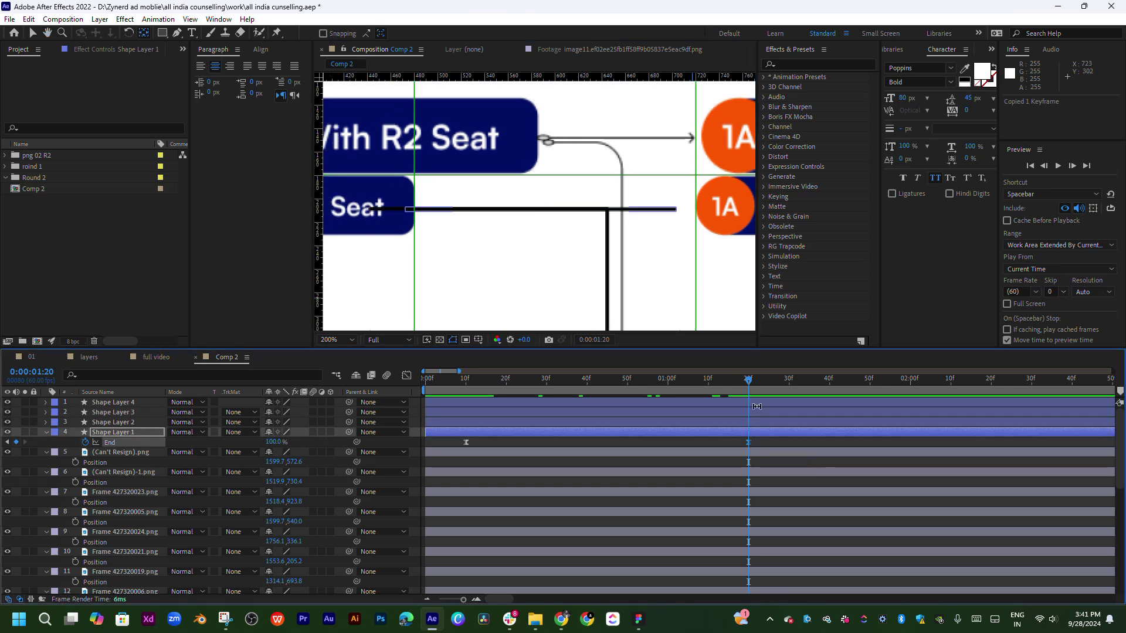
click(759, 413)
key(ctrl+v)
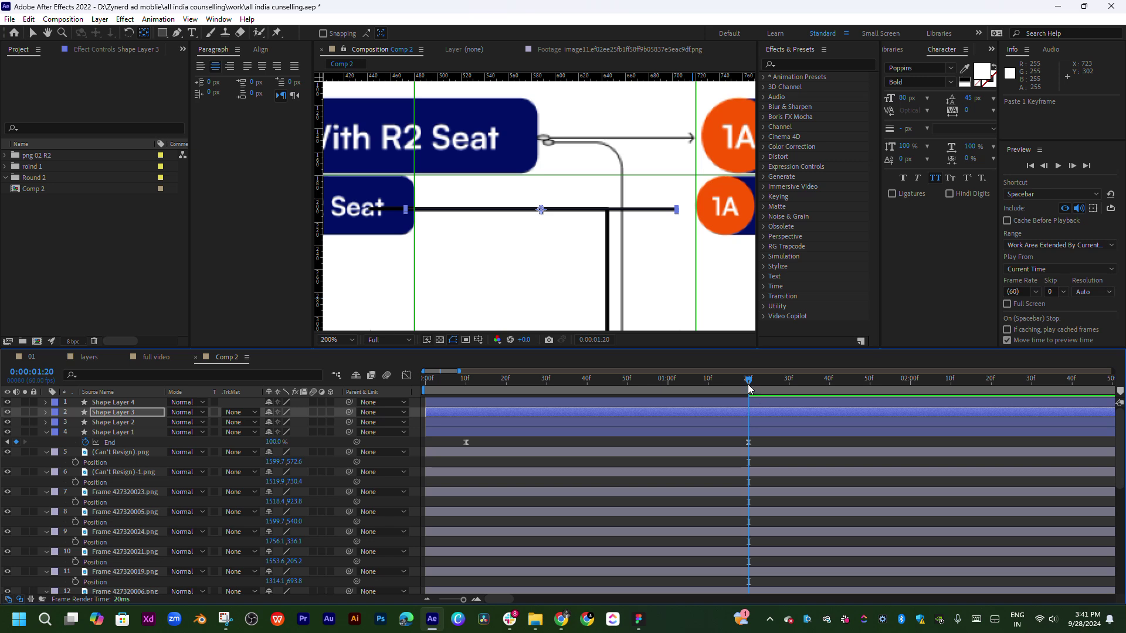
Copy Shape Layer 1's 0% End keyframe at frame 10 onto Shape Layer 3
drag(748, 389, 466, 405)
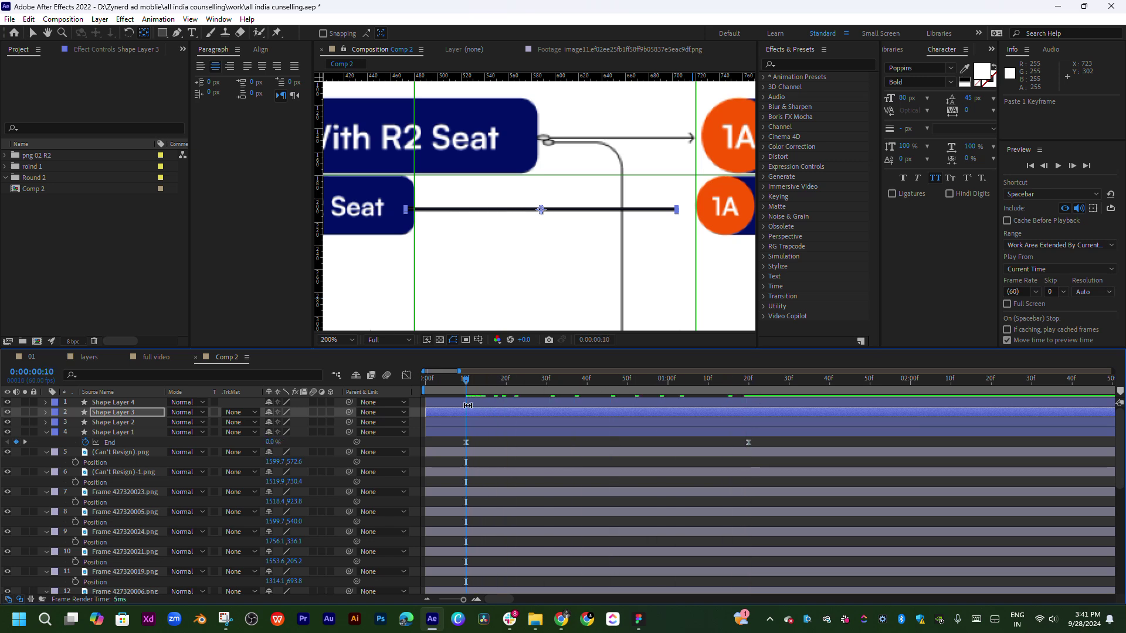
click(466, 443)
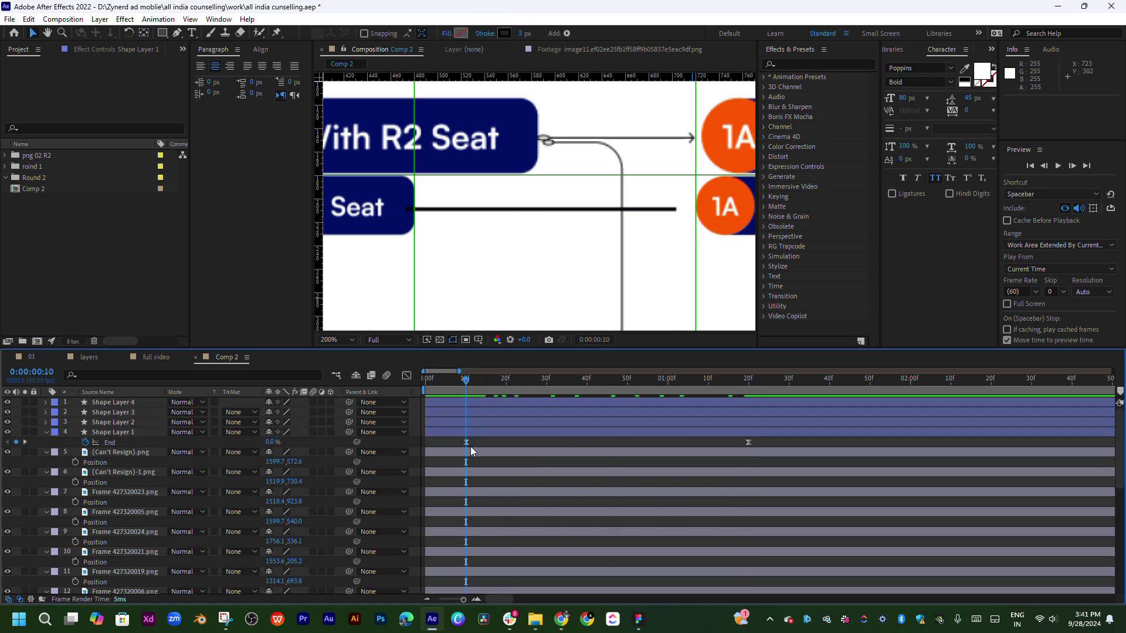
click(467, 442)
key(ctrl+c)
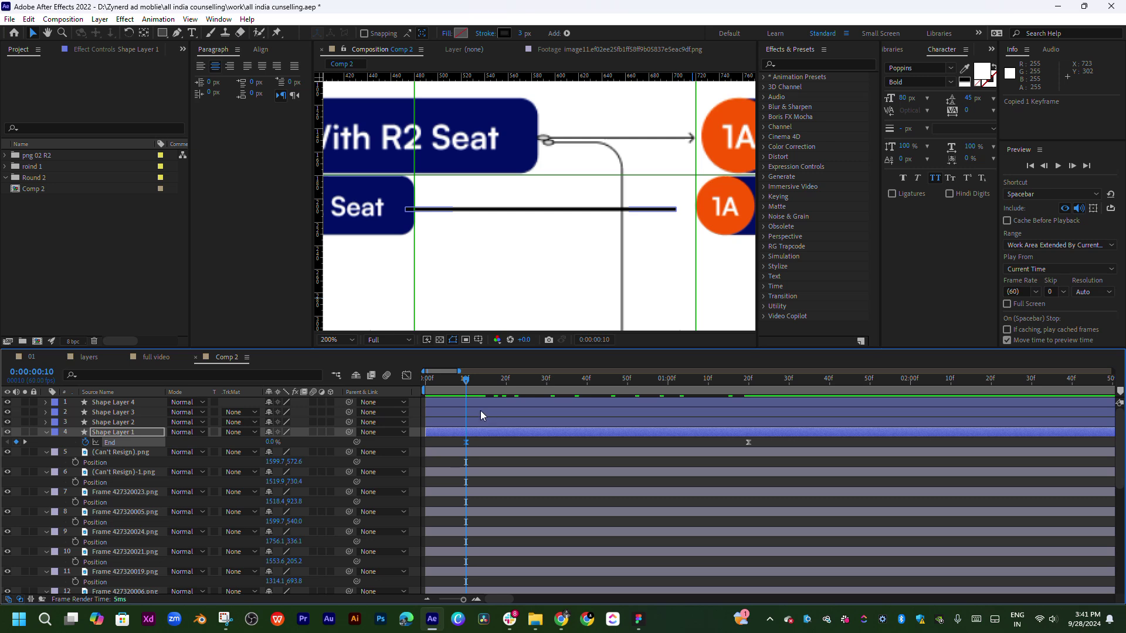
click(467, 414)
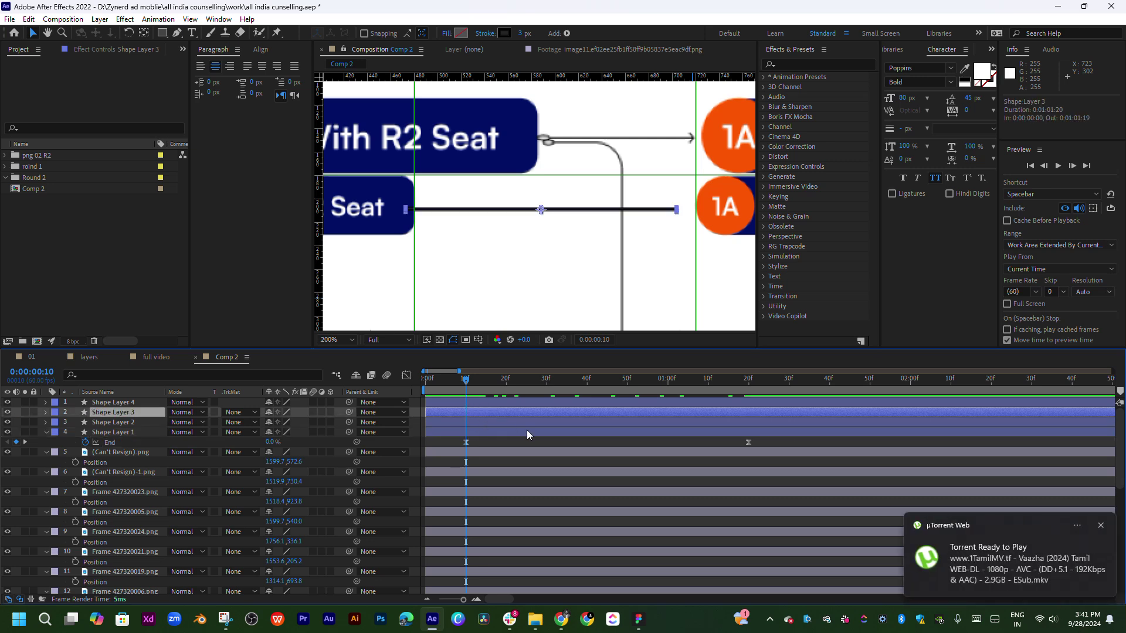
key(ctrl+v)
Scrub the draw-on and adjust Shape Layer 3's two End values, raising the second to 100%
drag(477, 387, 630, 387)
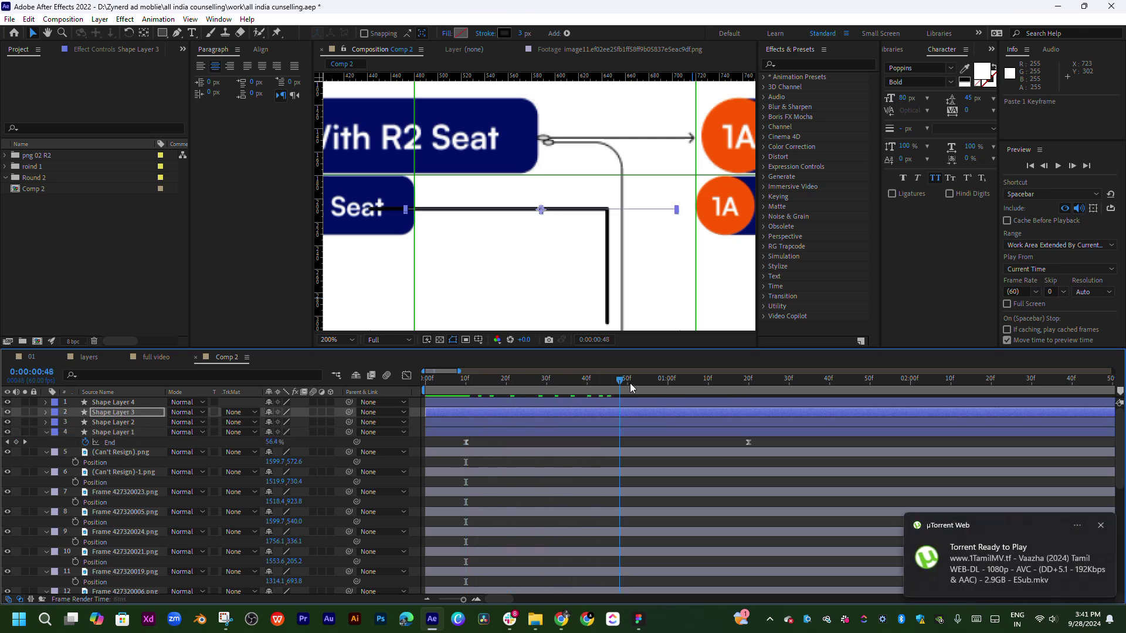
drag(739, 383, 744, 410)
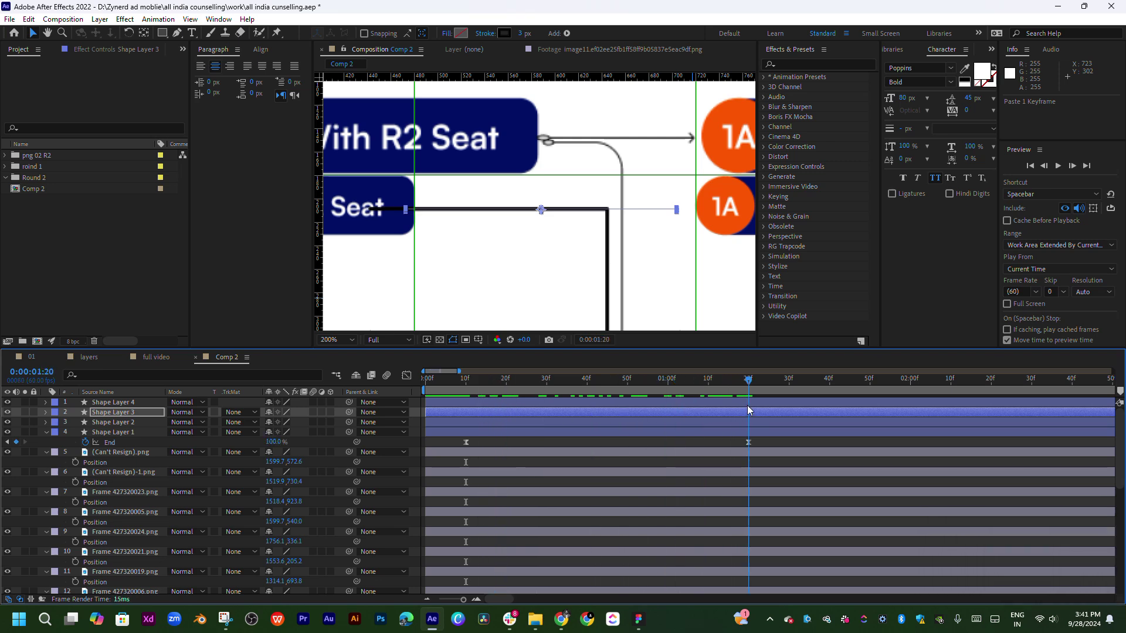
key(u)
key(Page_Up)
key(Page_Up)
mouse_move(705, 391)
mouse_down()
mouse_move(463, 392)
mouse_move(478, 413)
mouse_up()
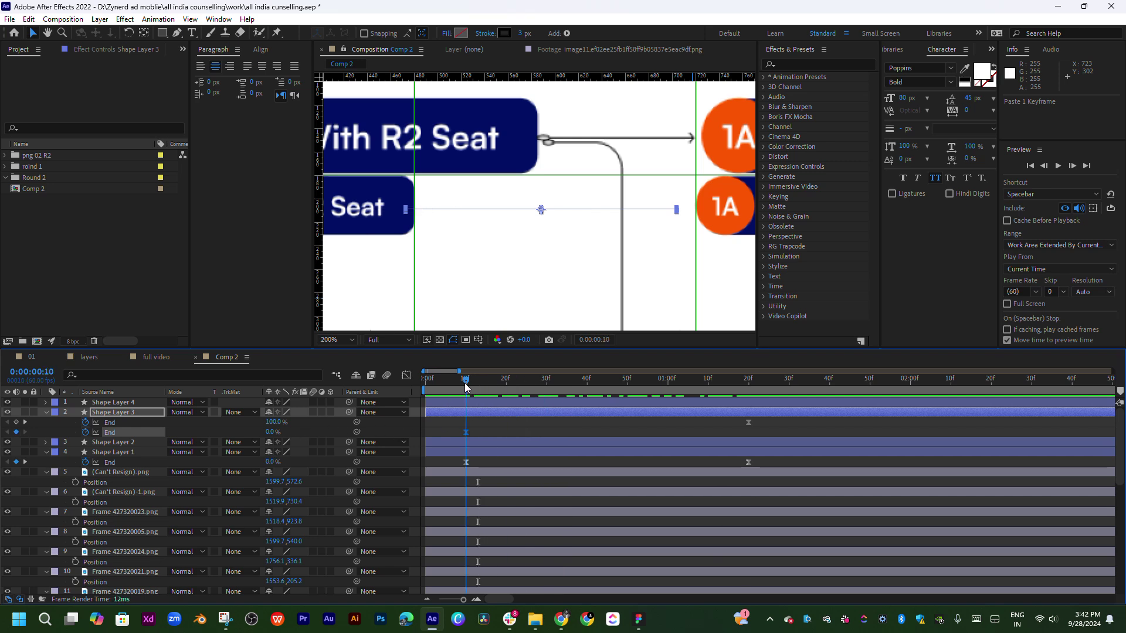
drag(466, 385, 748, 402)
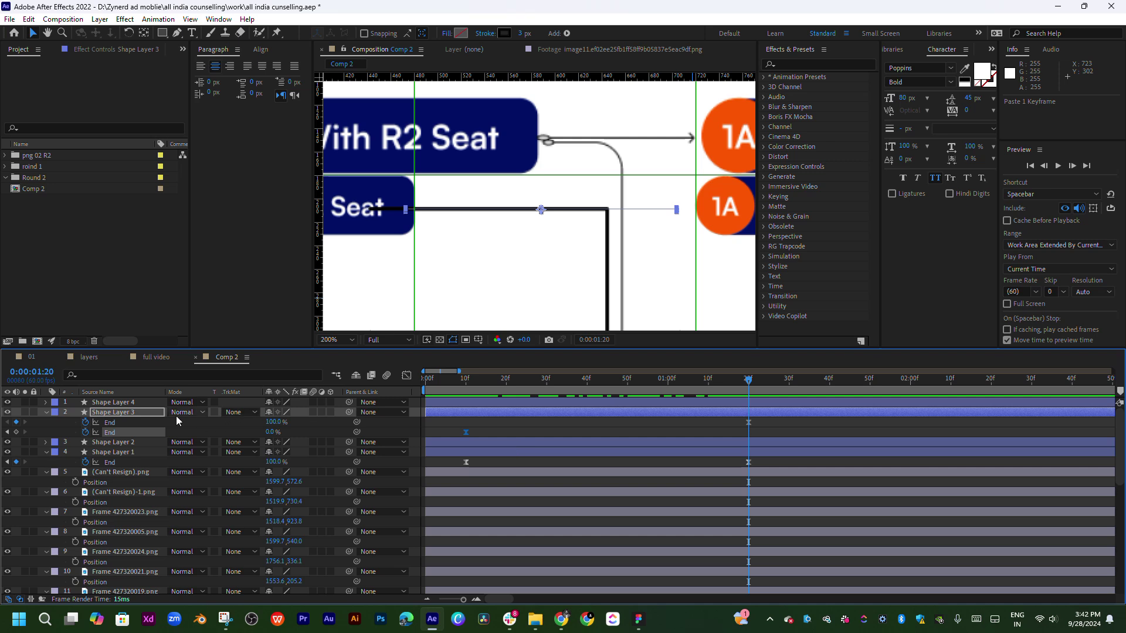
drag(271, 424, 213, 422)
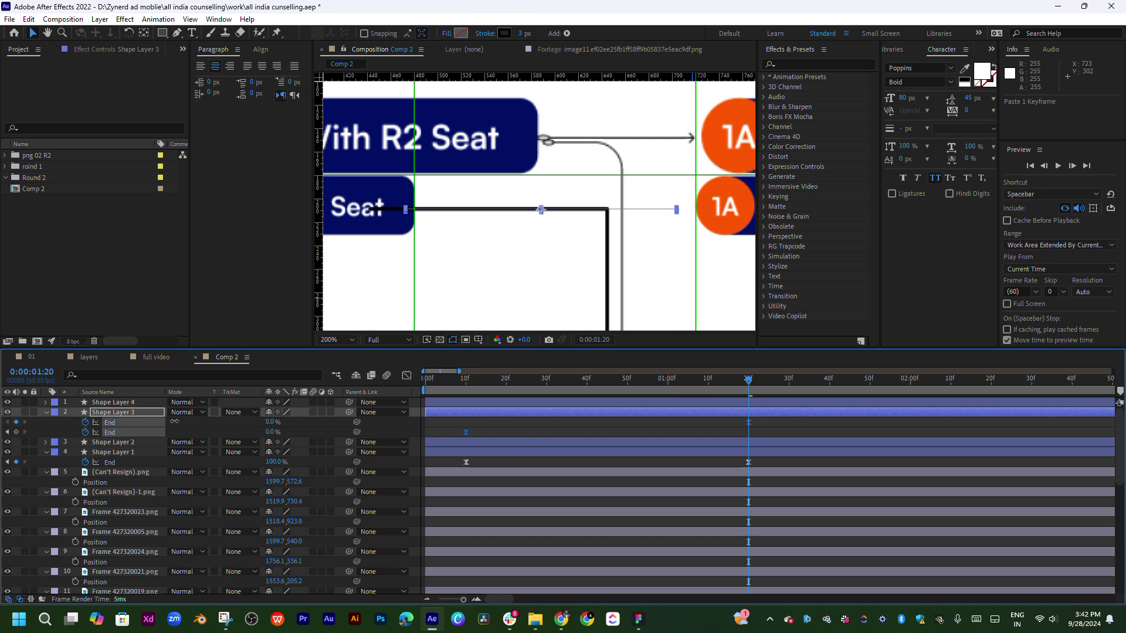
click(128, 430)
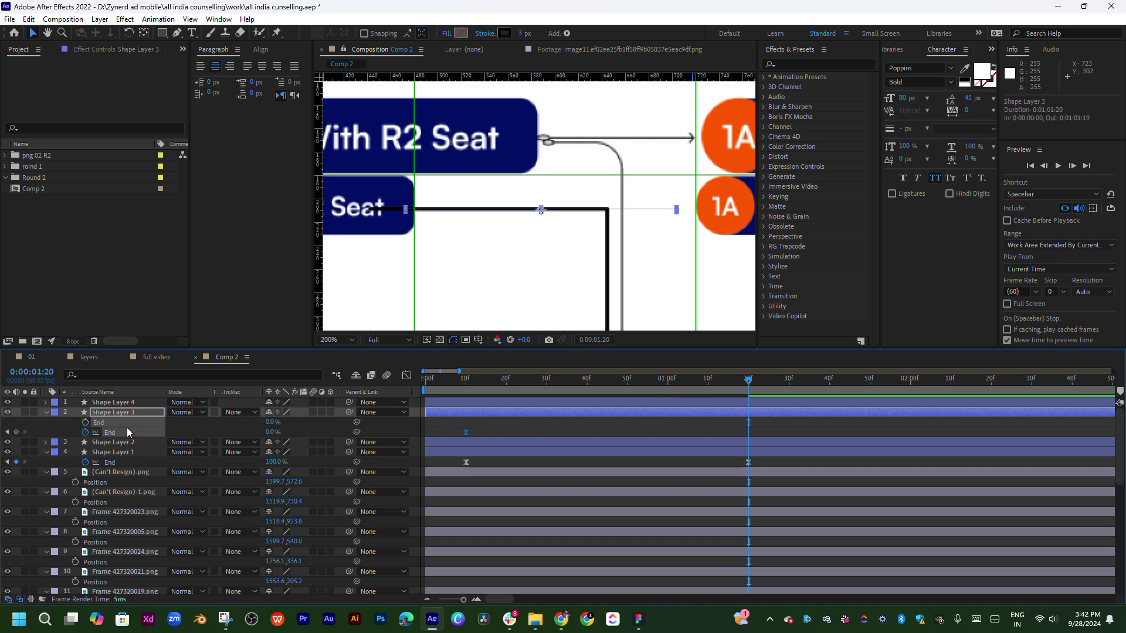
drag(272, 434, 553, 425)
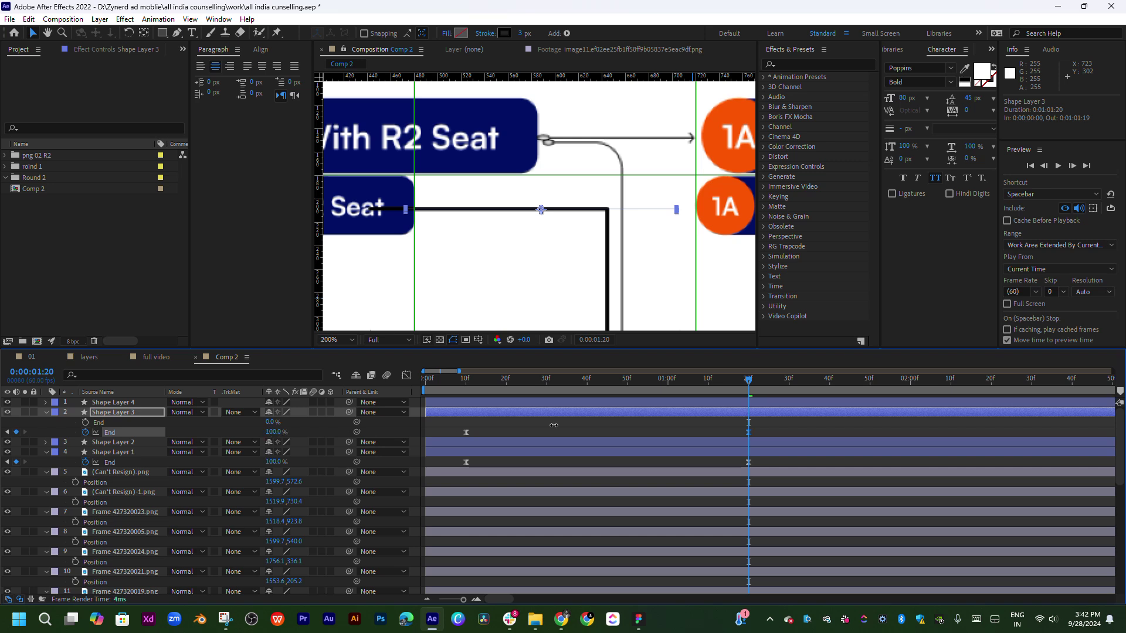
drag(647, 389, 692, 393)
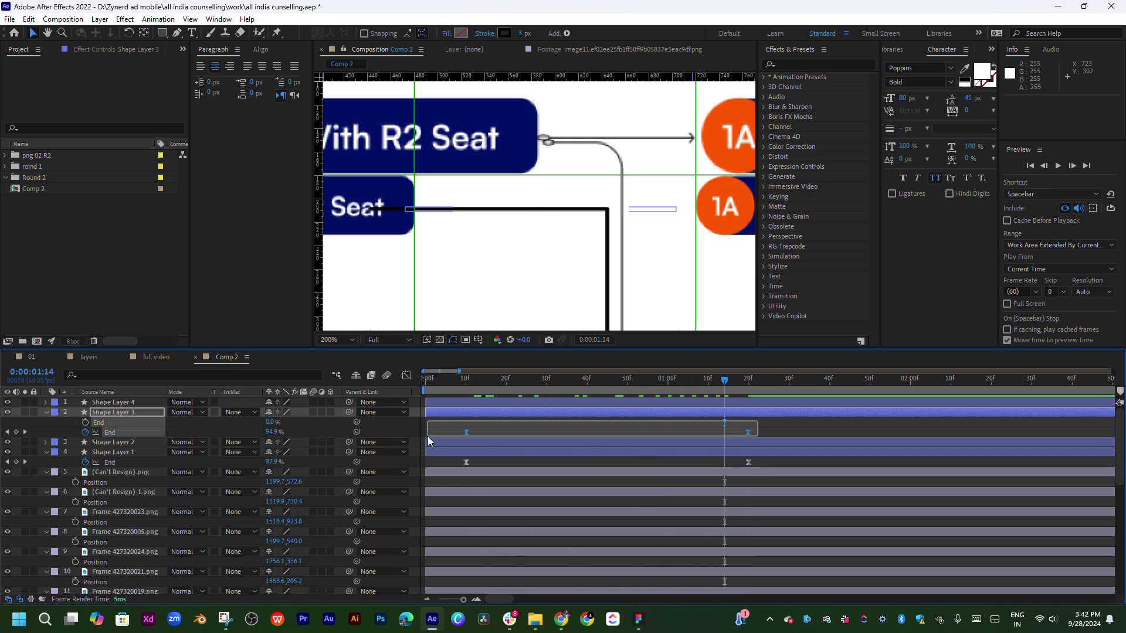
Delete both End animations from Shape Layer 3
click(100, 423)
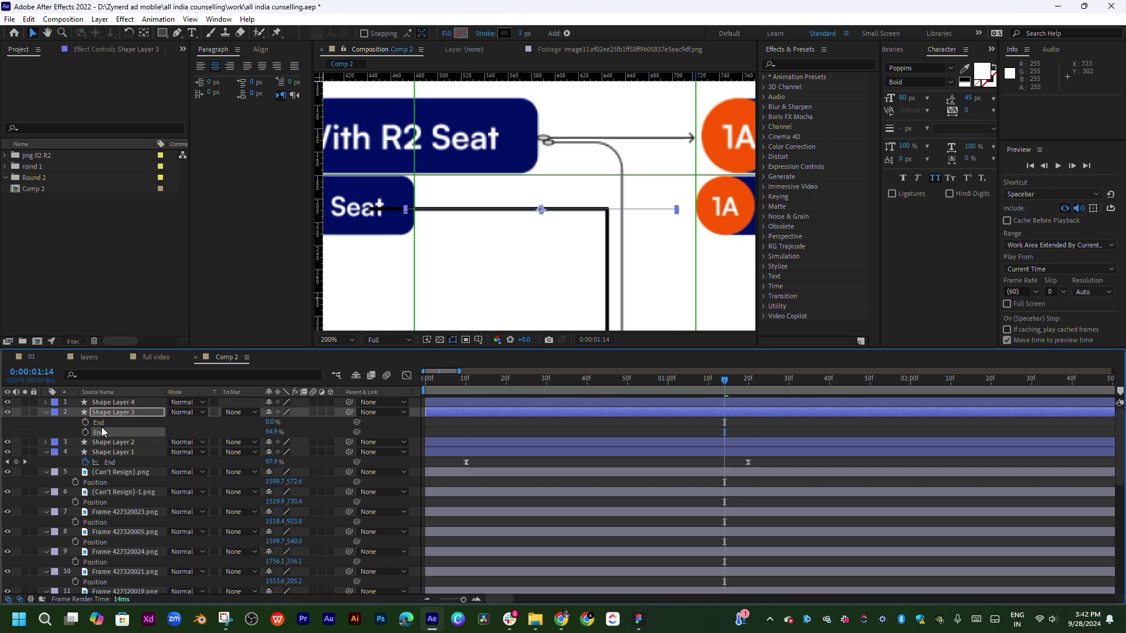
key(Delete)
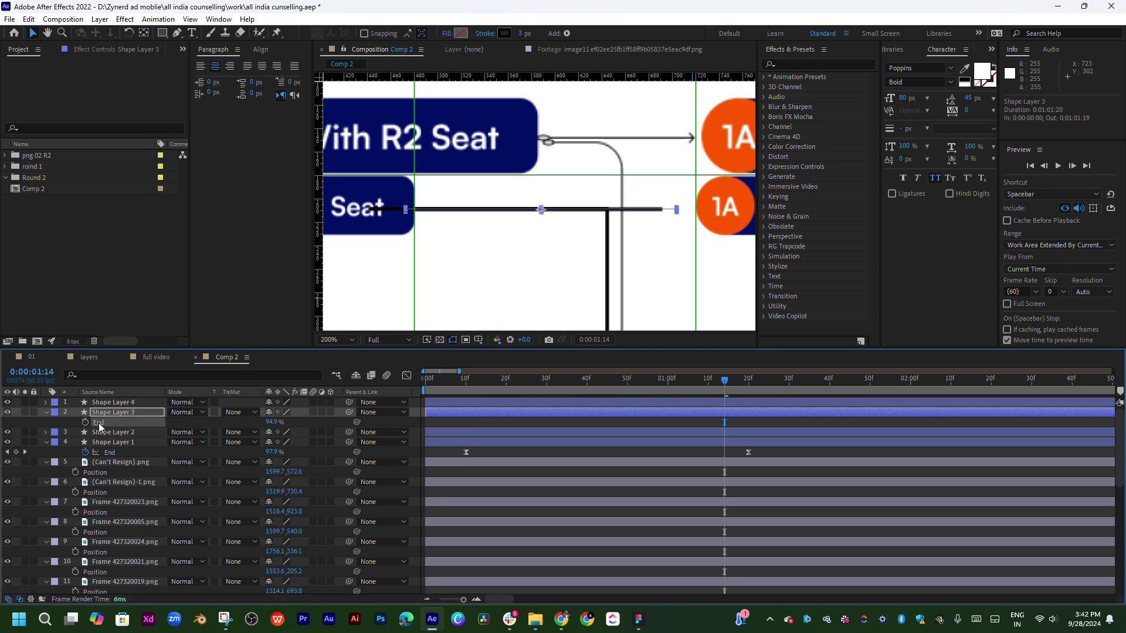
key(Delete)
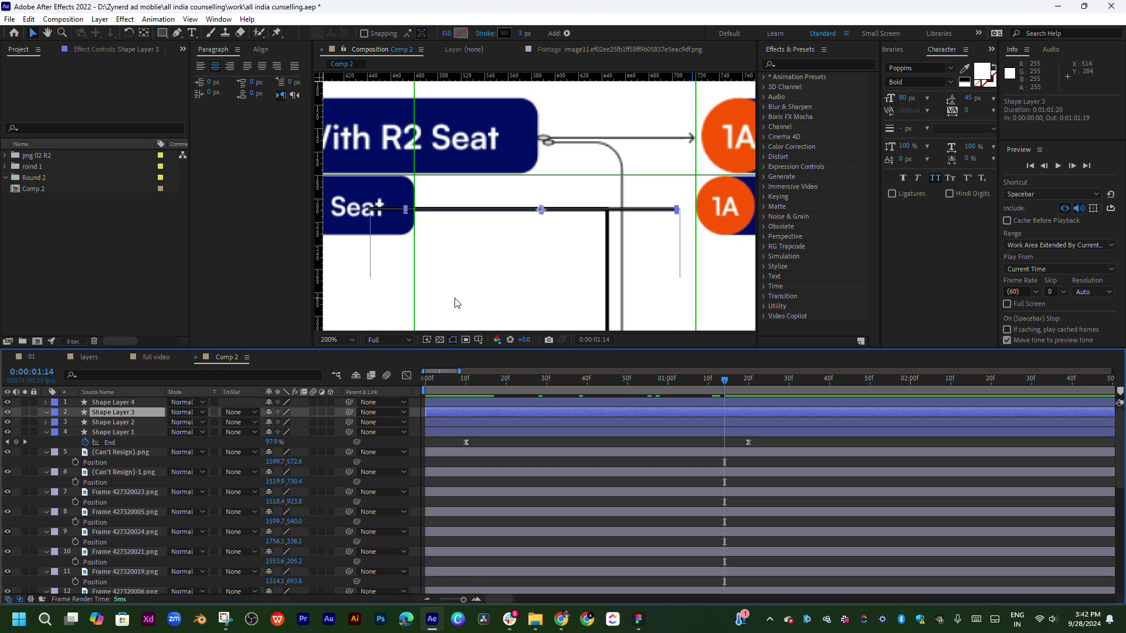
At 1:20, add Merge Paths to Shape Layer 3's contents
click(748, 380)
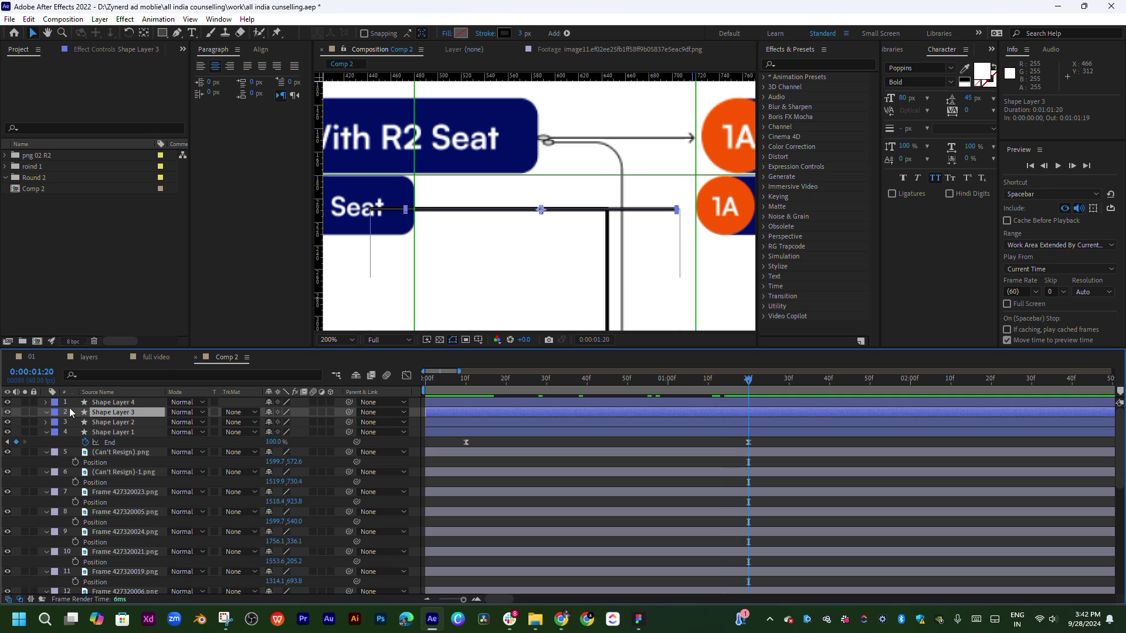
click(47, 413)
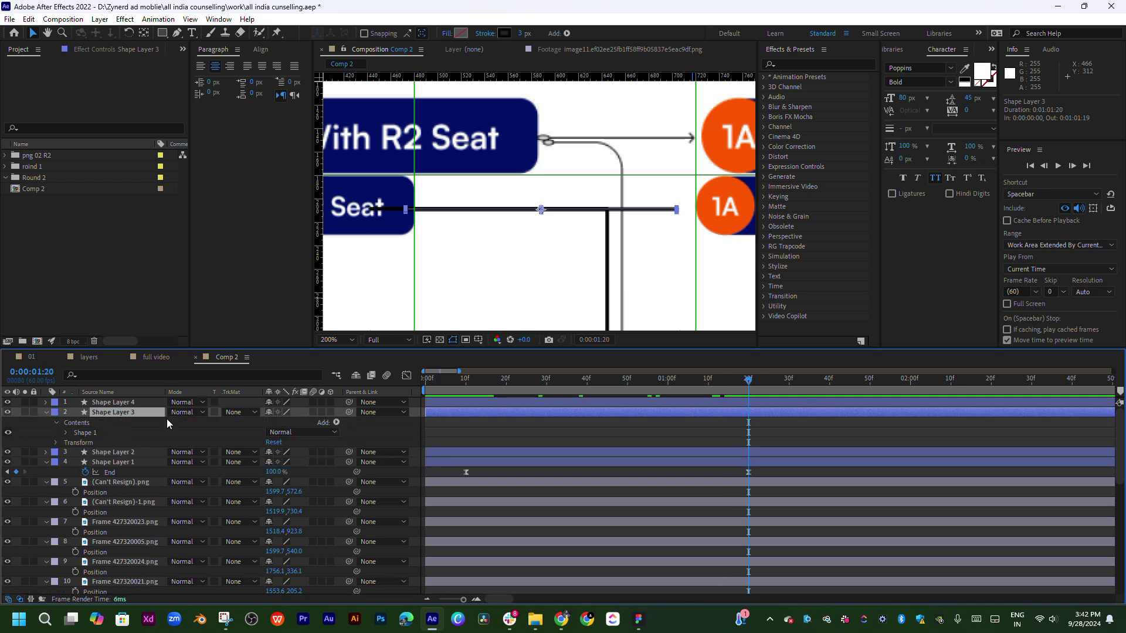
click(337, 423)
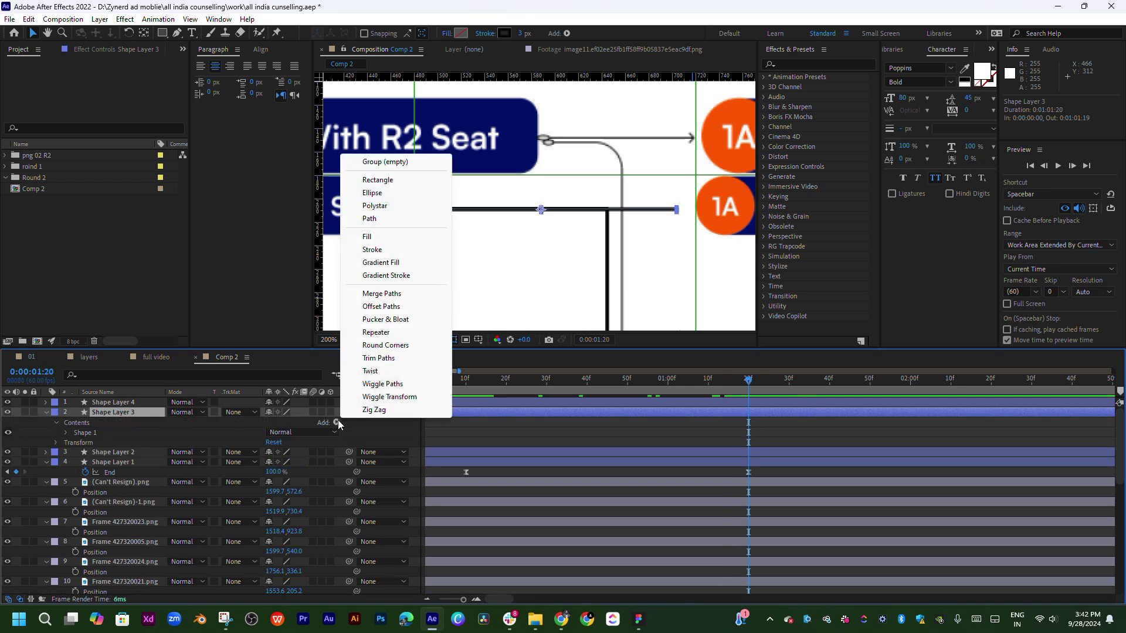
click(384, 293)
Set Stroke 1 to Round Cap line ends and Round Join corners
click(65, 443)
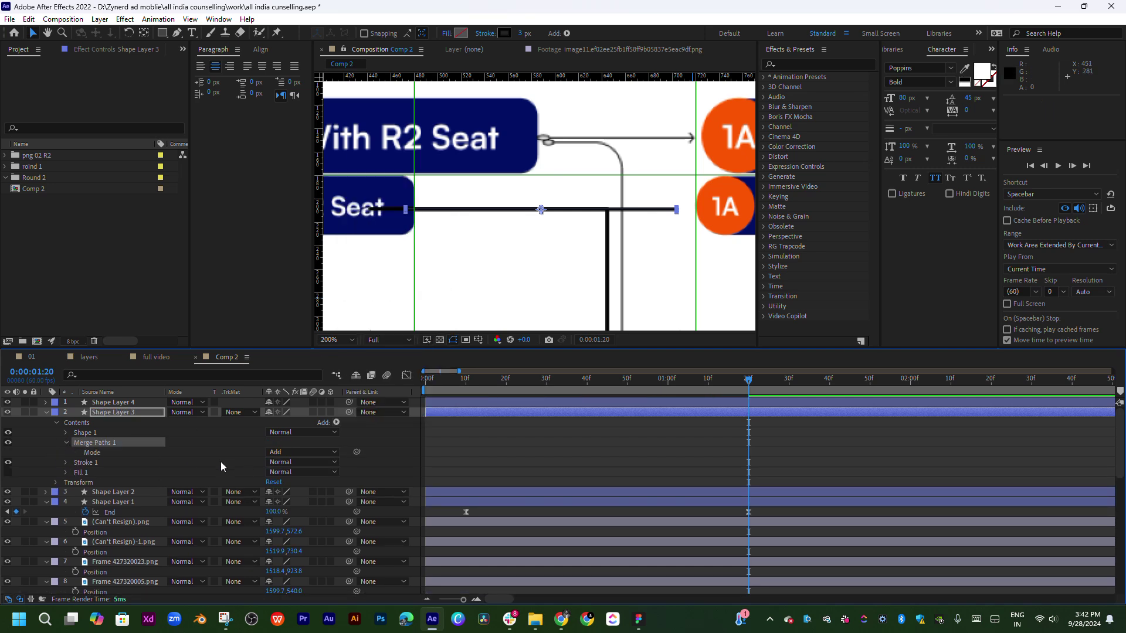
click(66, 464)
click(298, 512)
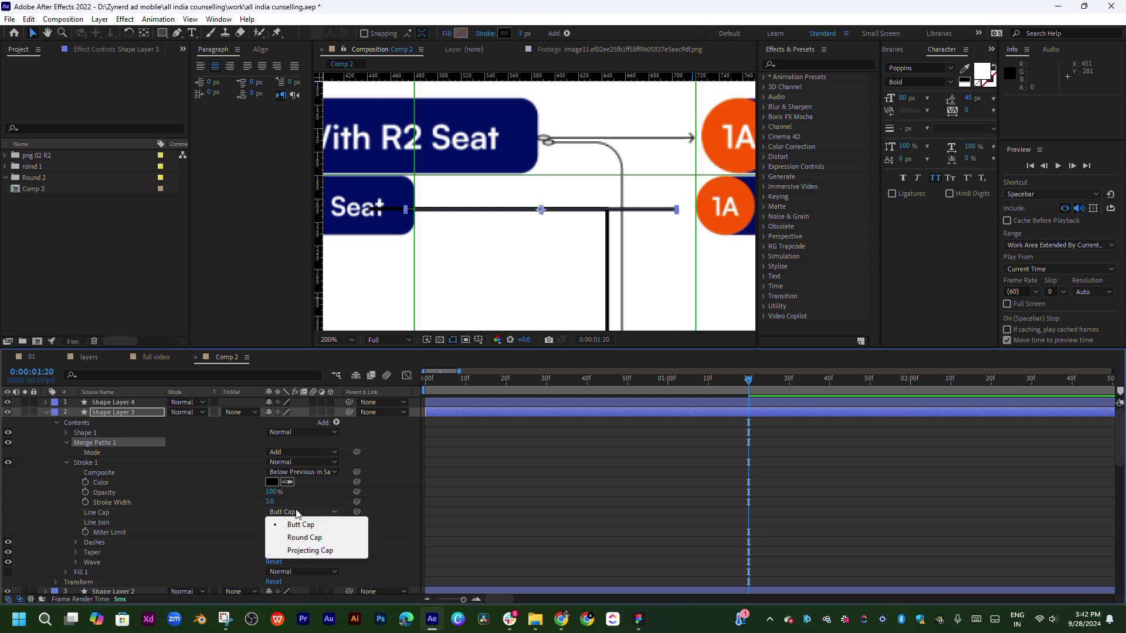
click(298, 536)
click(302, 523)
click(304, 547)
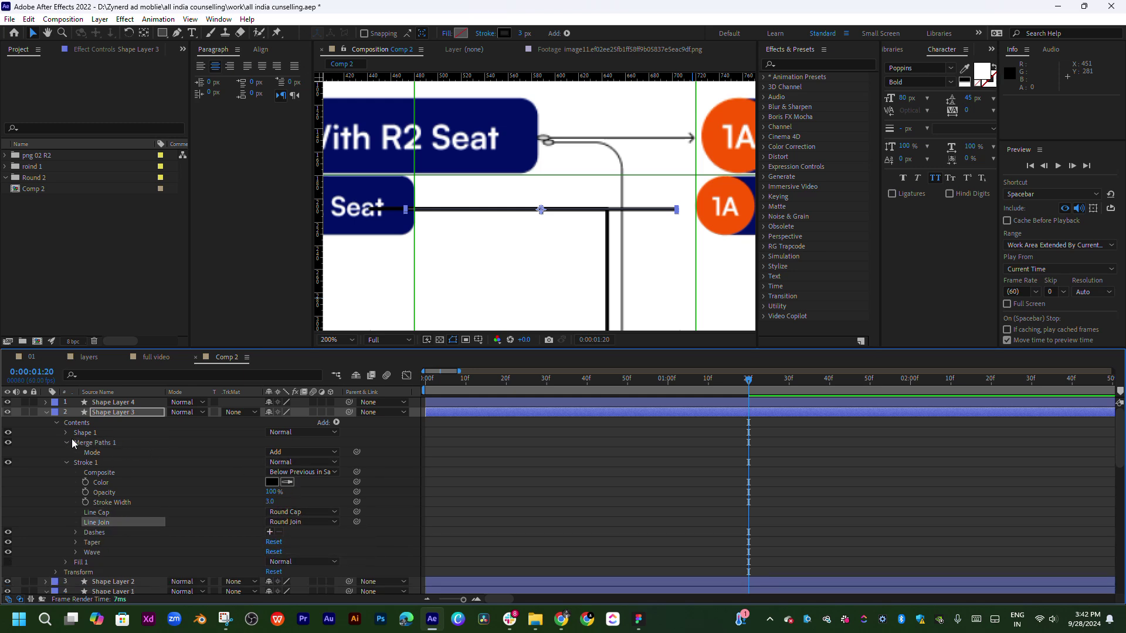
Add Trim Paths to Shape Layer 3 and show its Start, End and Offset
click(336, 422)
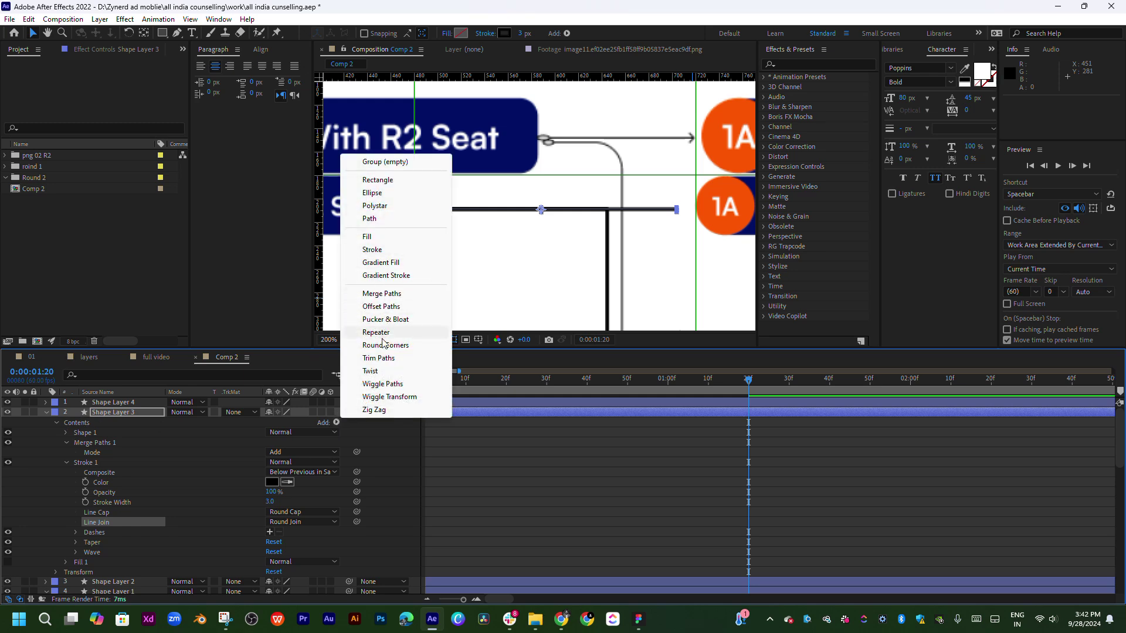
click(378, 358)
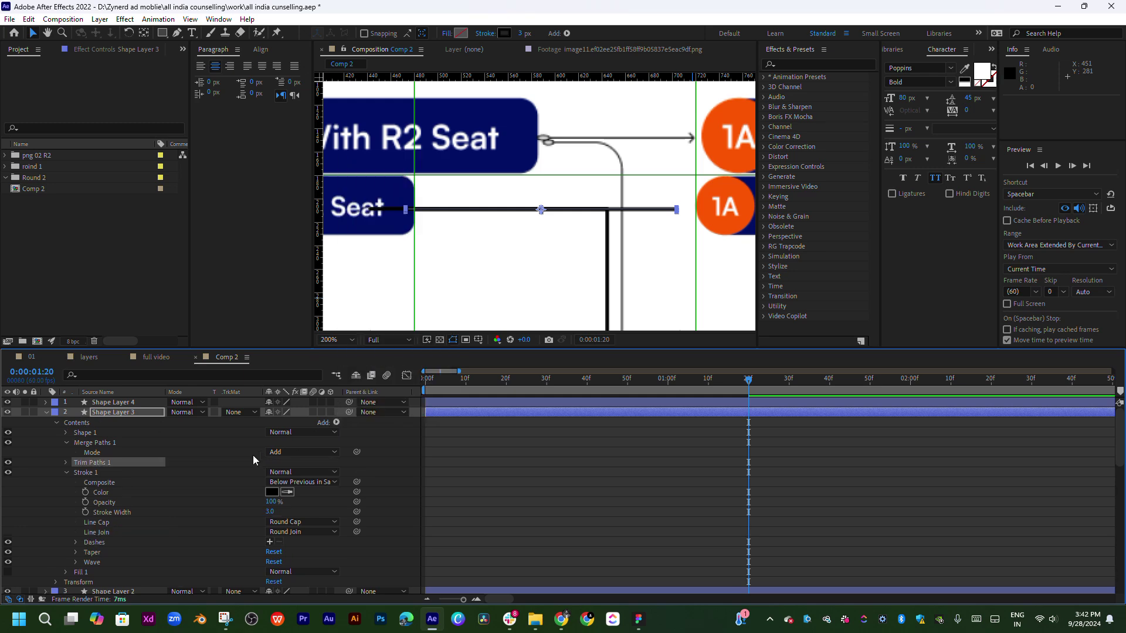
click(65, 464)
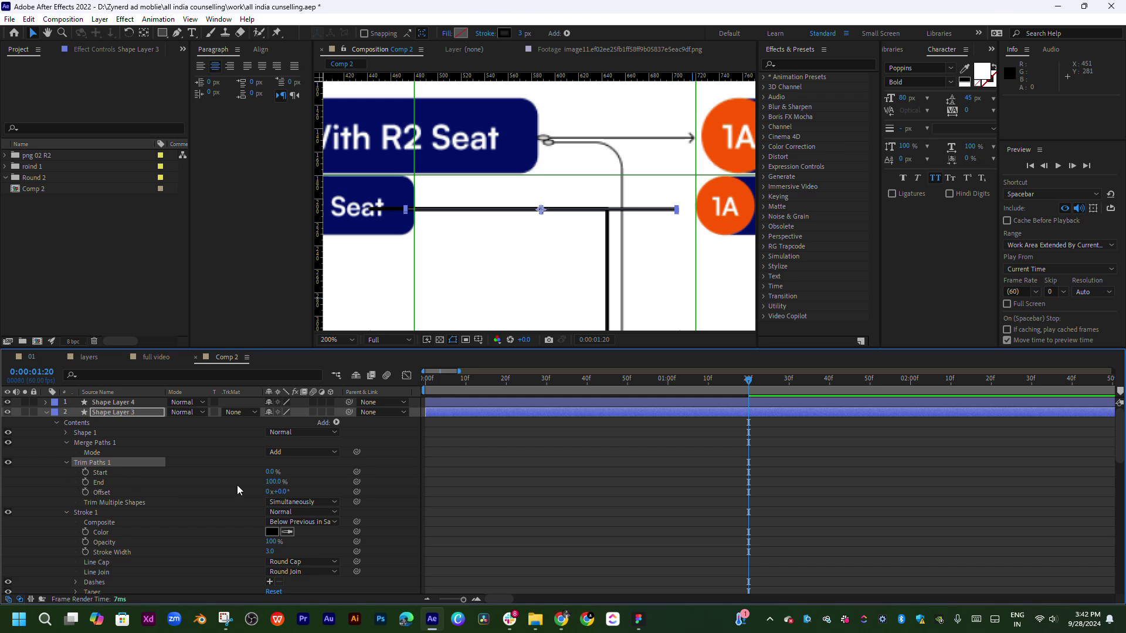
Keyframe Shape Layer 3's trim End at 100% at 1:20 and 0% at 0:10, then preview
click(85, 482)
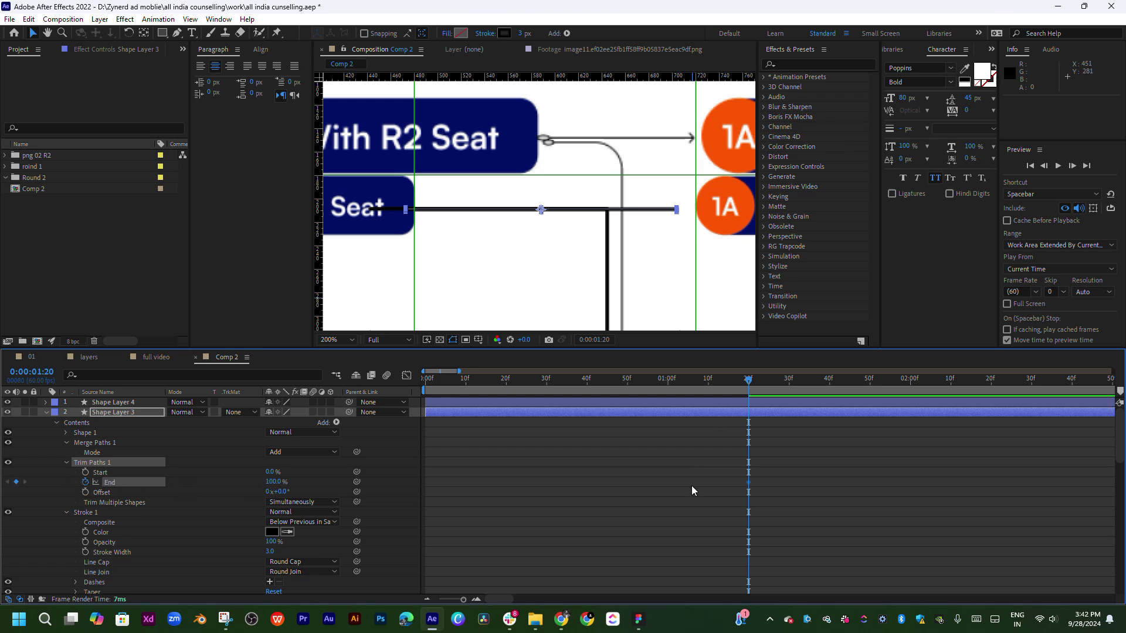
scroll(692, 491, down, 5)
click(465, 387)
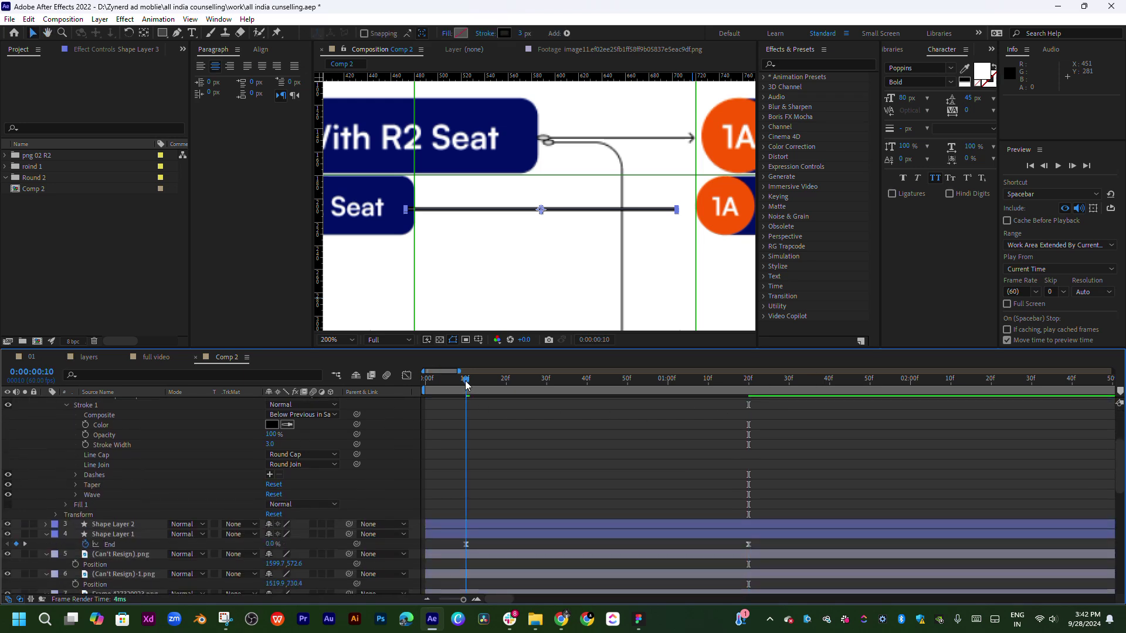
scroll(583, 449, up, 5)
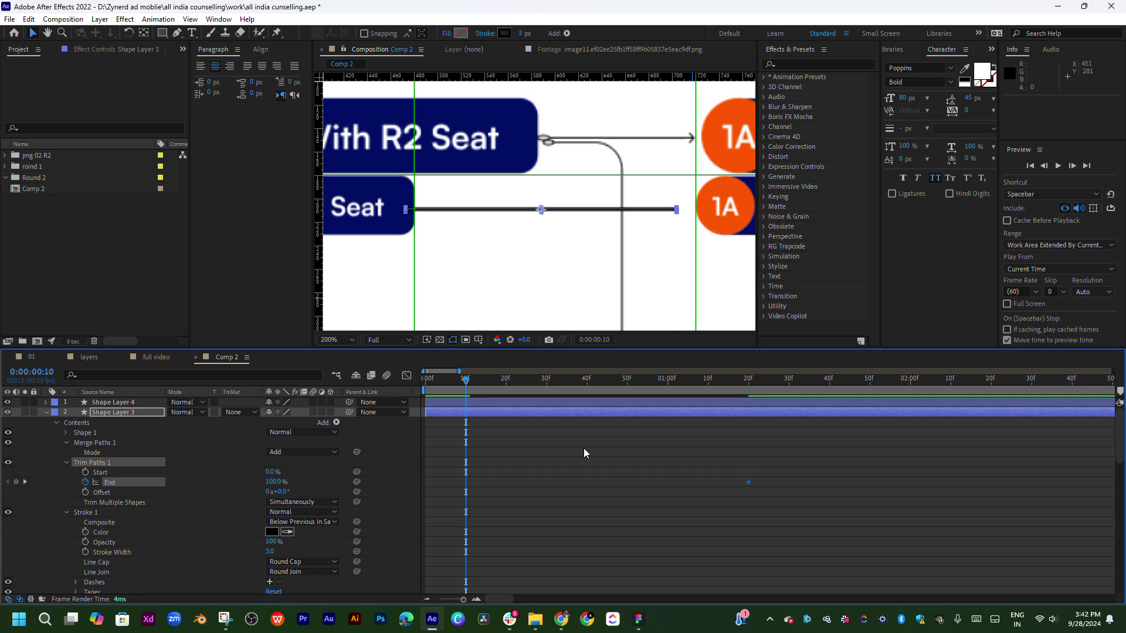
click(584, 453)
drag(276, 482, 217, 482)
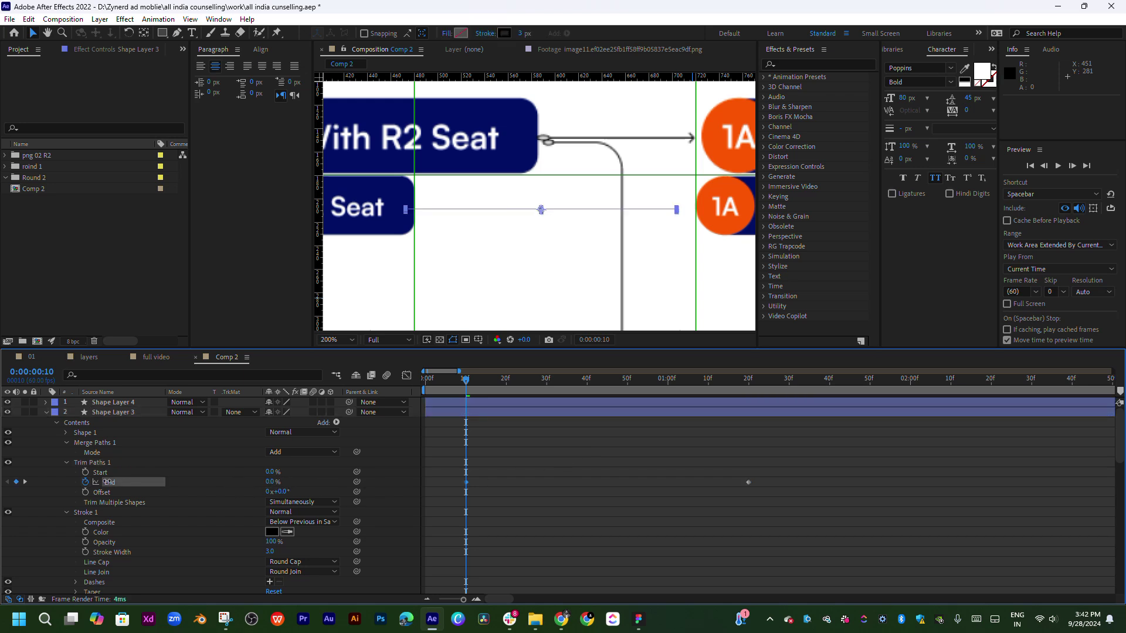
key(space)
key(space)
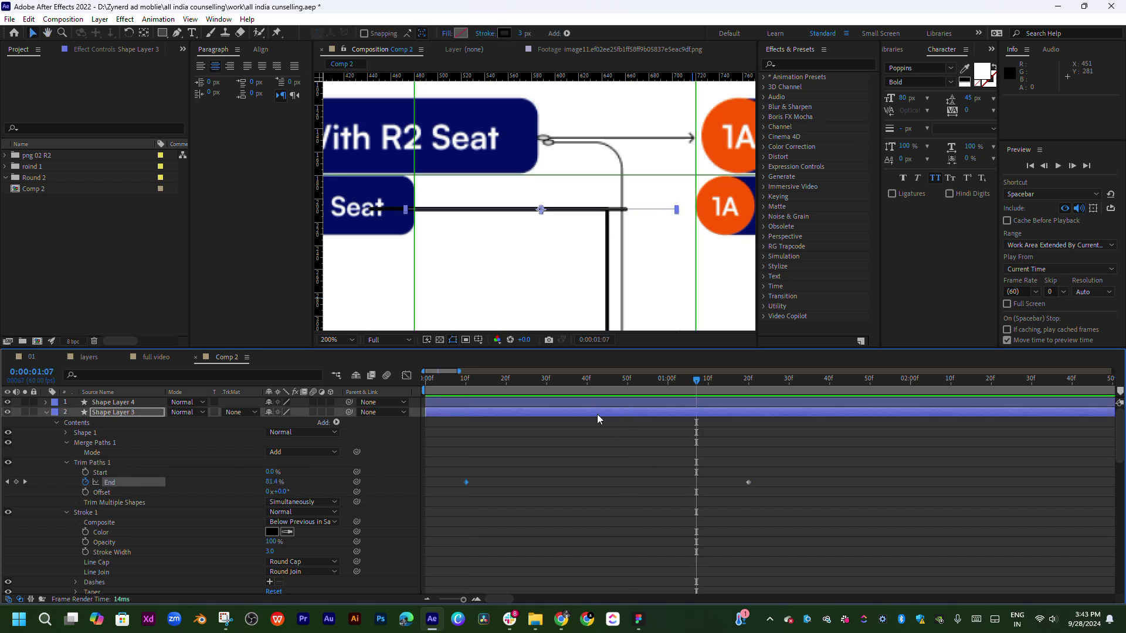
mouse_move(475, 385)
mouse_down()
mouse_move(764, 393)
mouse_move(748, 387)
mouse_up()
Check the trim End keyframes' speed curve in the Graph Editor, collapse the layer, and scrub
drag(774, 443, 607, 532)
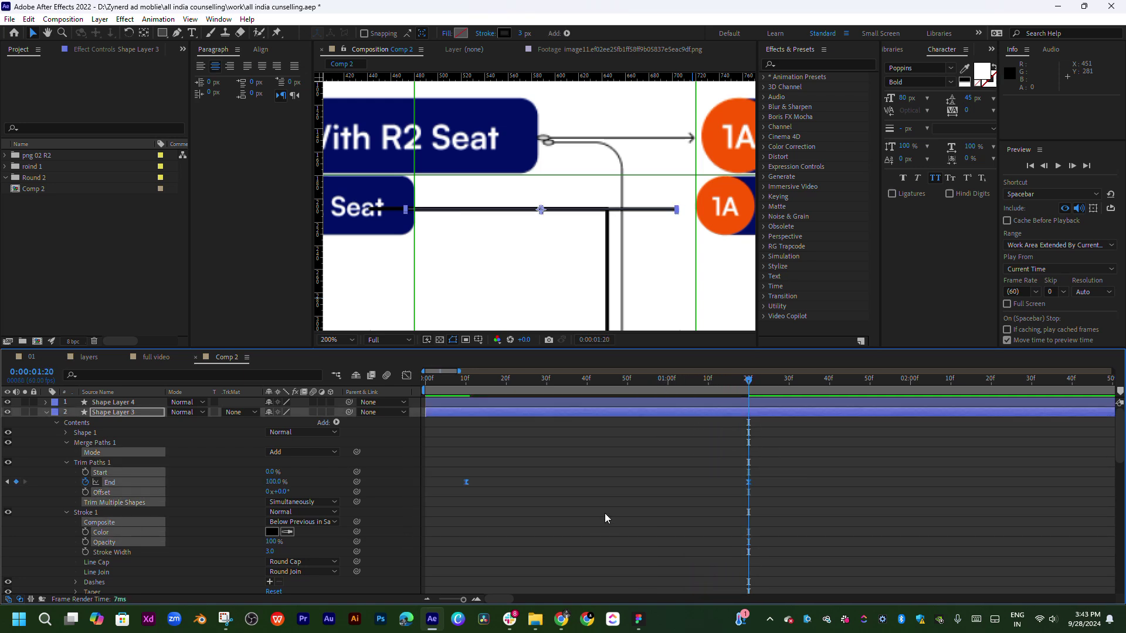
click(840, 486)
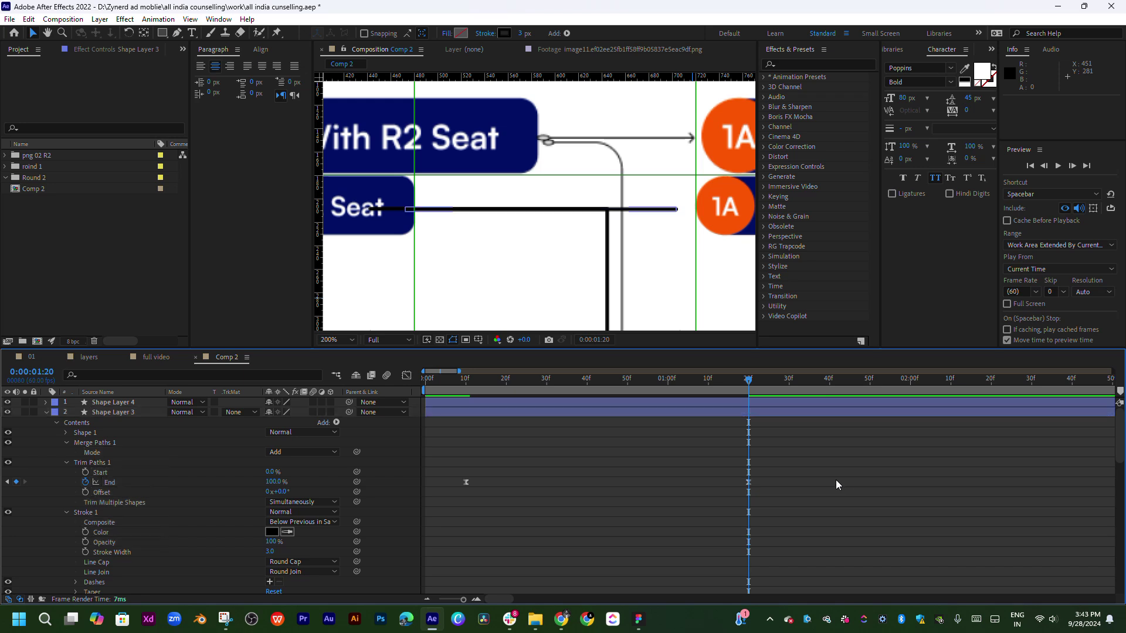
drag(786, 424, 513, 521)
click(406, 376)
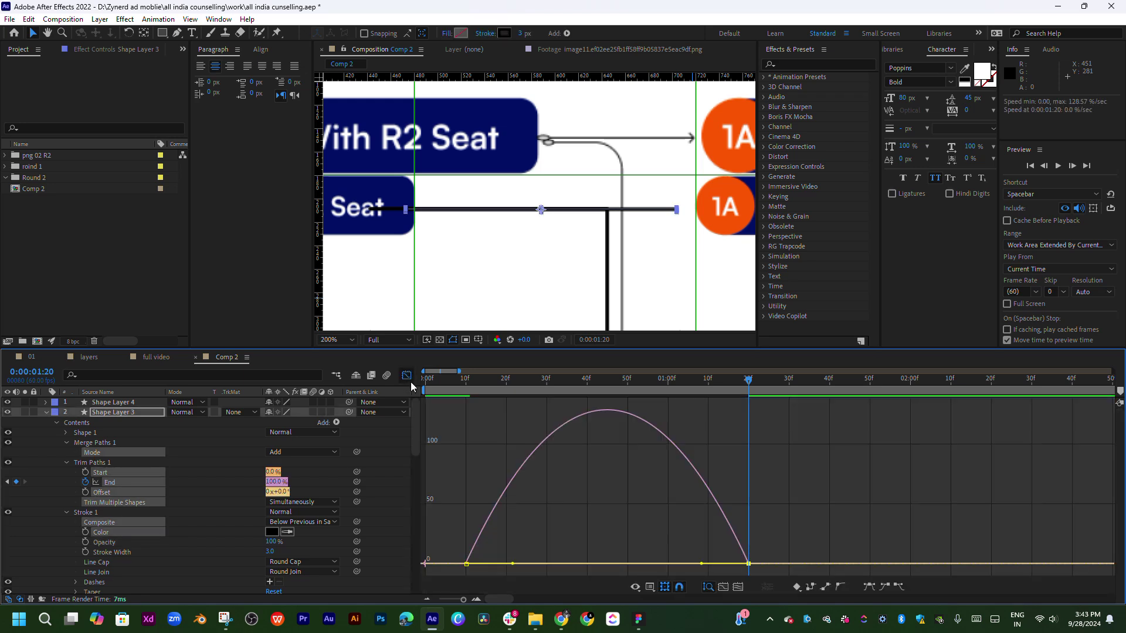
click(407, 376)
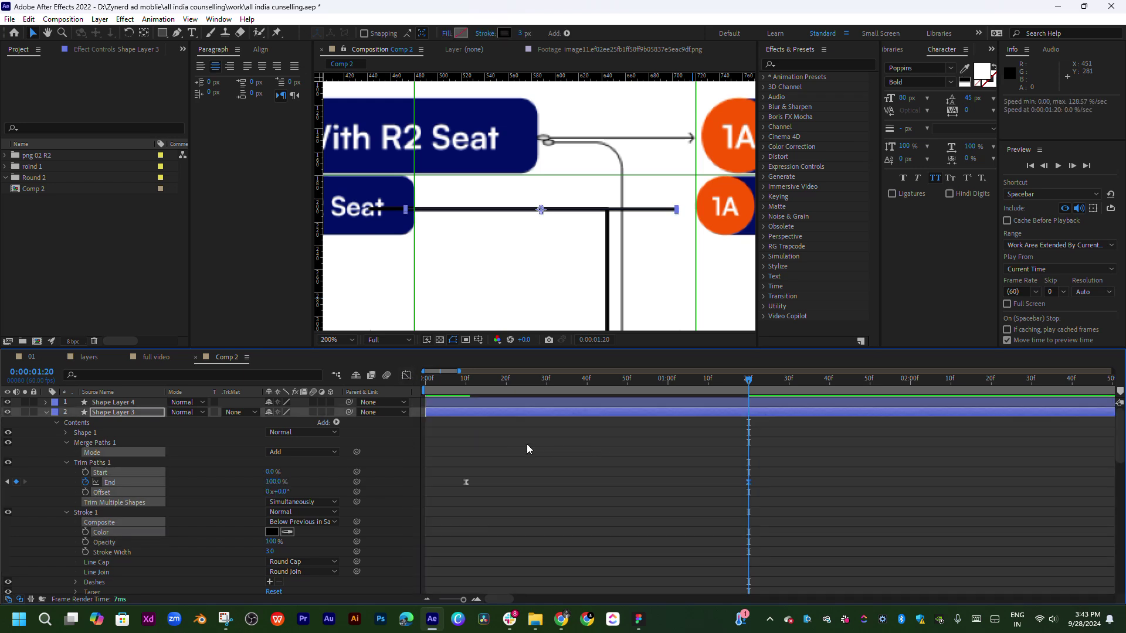
click(46, 412)
drag(454, 380, 729, 394)
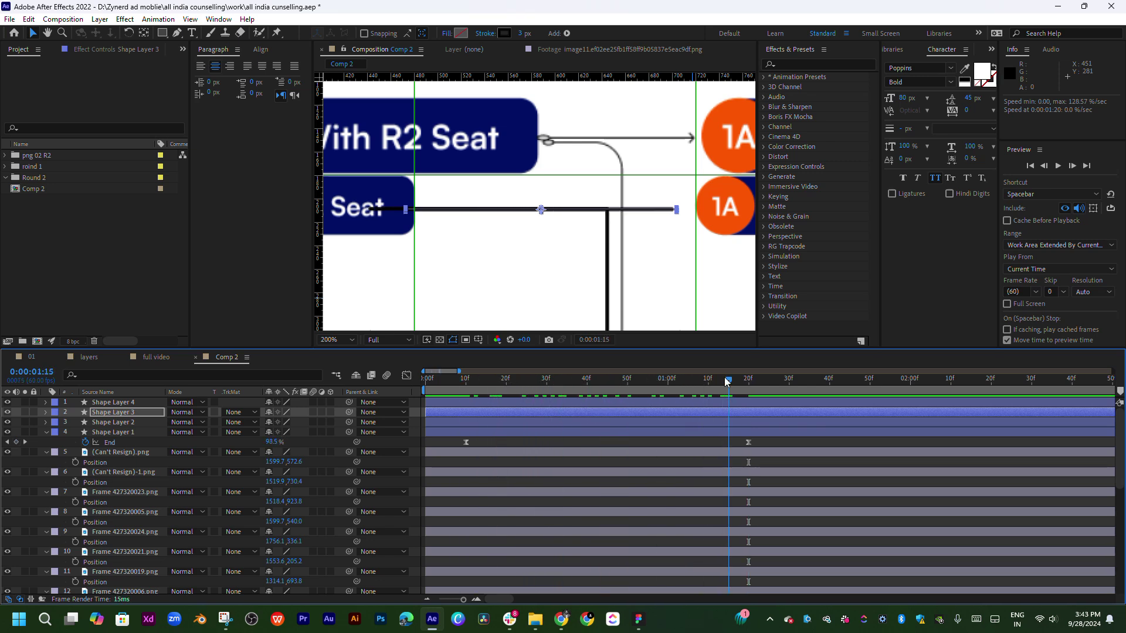
Zoom Comp 2 to 50%, pan across the flowchart, and select the Frame 427320018.png layer
scroll(642, 249, down, 2)
drag(642, 250, 615, 243)
click(622, 258)
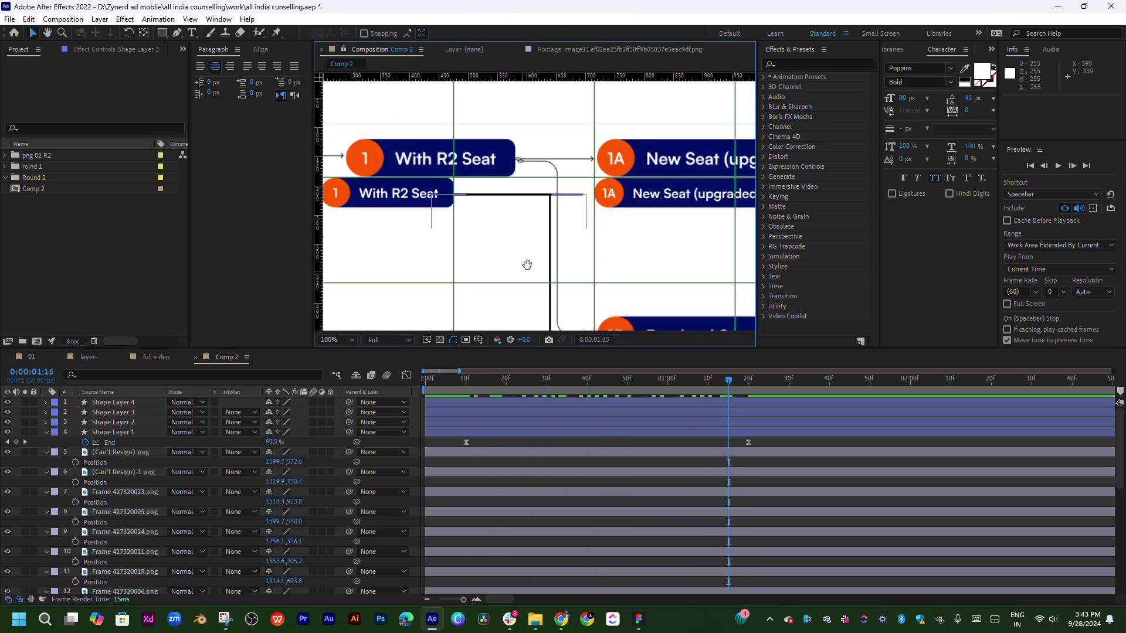
mouse_move(529, 262)
mouse_down()
mouse_move(607, 222)
mouse_move(519, 277)
mouse_up()
scroll(594, 238, down, 1)
scroll(594, 238, down, 1)
drag(663, 165, 648, 177)
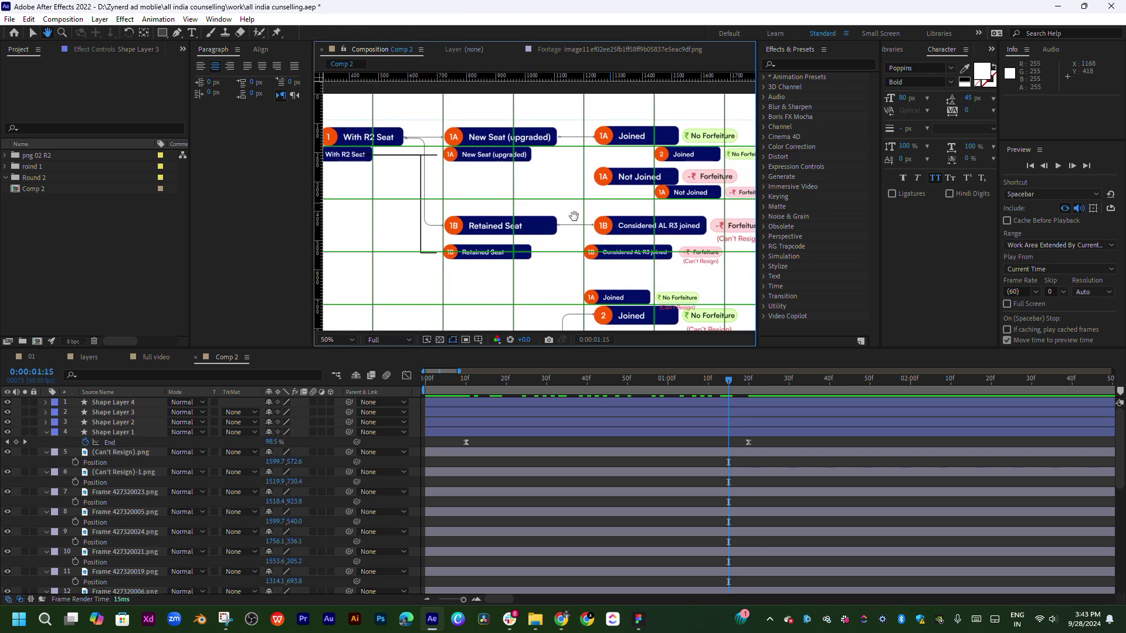
click(627, 252)
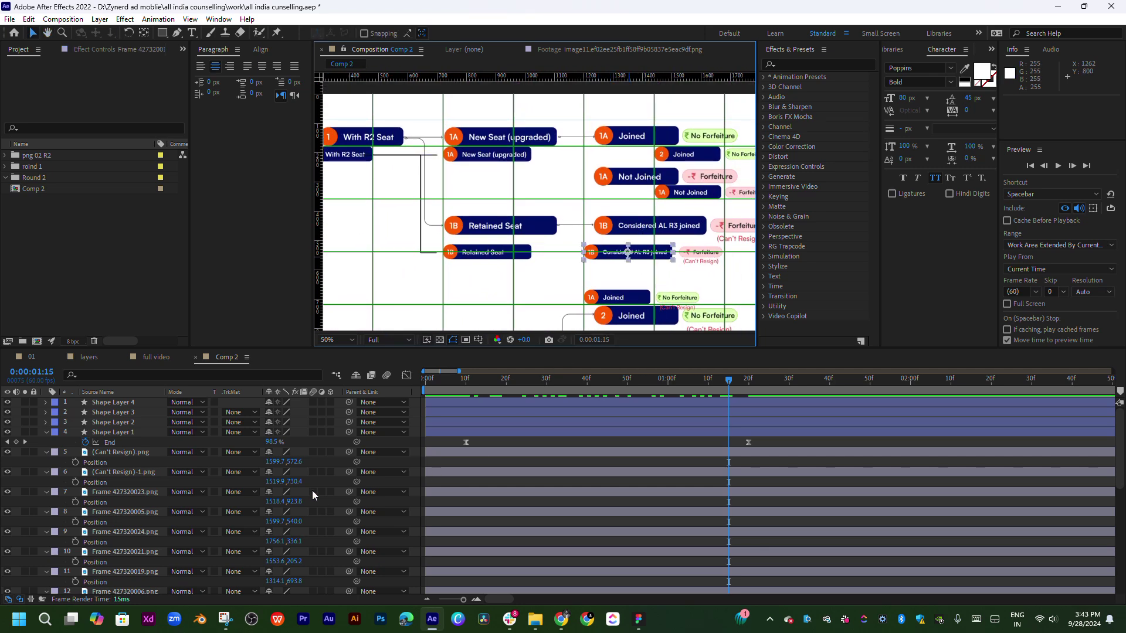
scroll(162, 550, down, 5)
scroll(100, 572, down, 2)
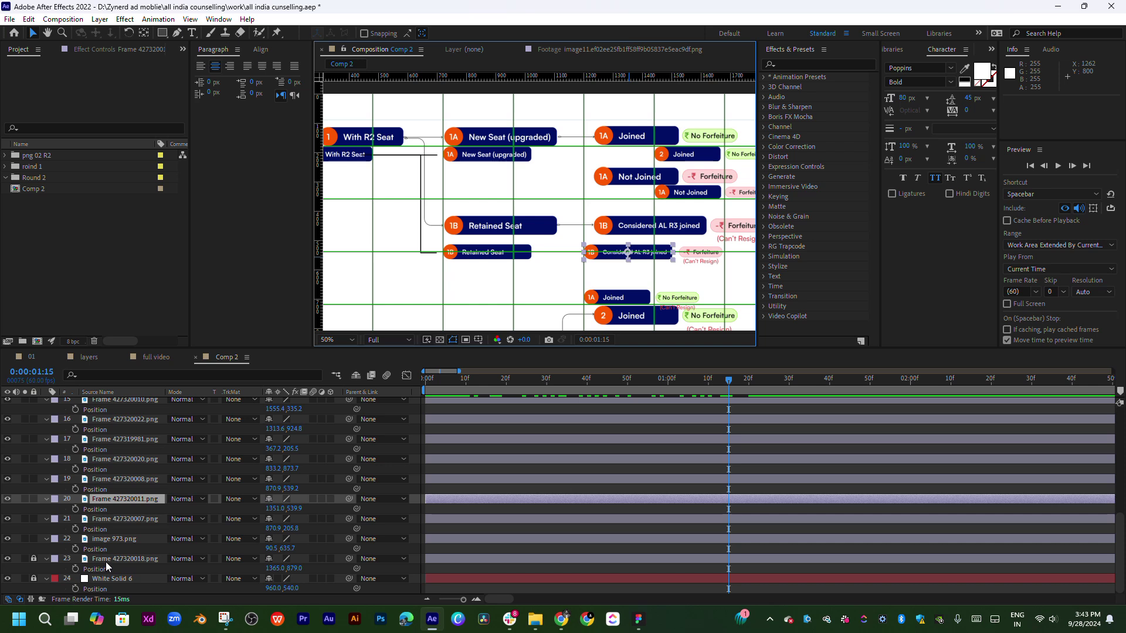
click(115, 559)
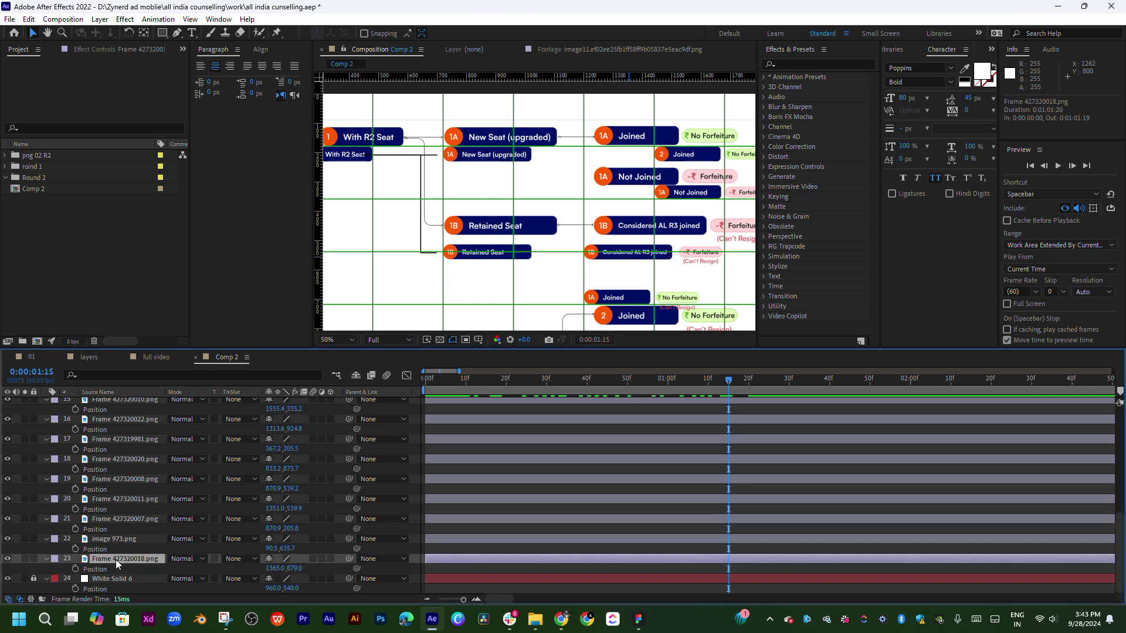
Fade Frame 427320018.png to about 19% opacity, then collapse all layer properties
key(t)
drag(267, 572, 222, 568)
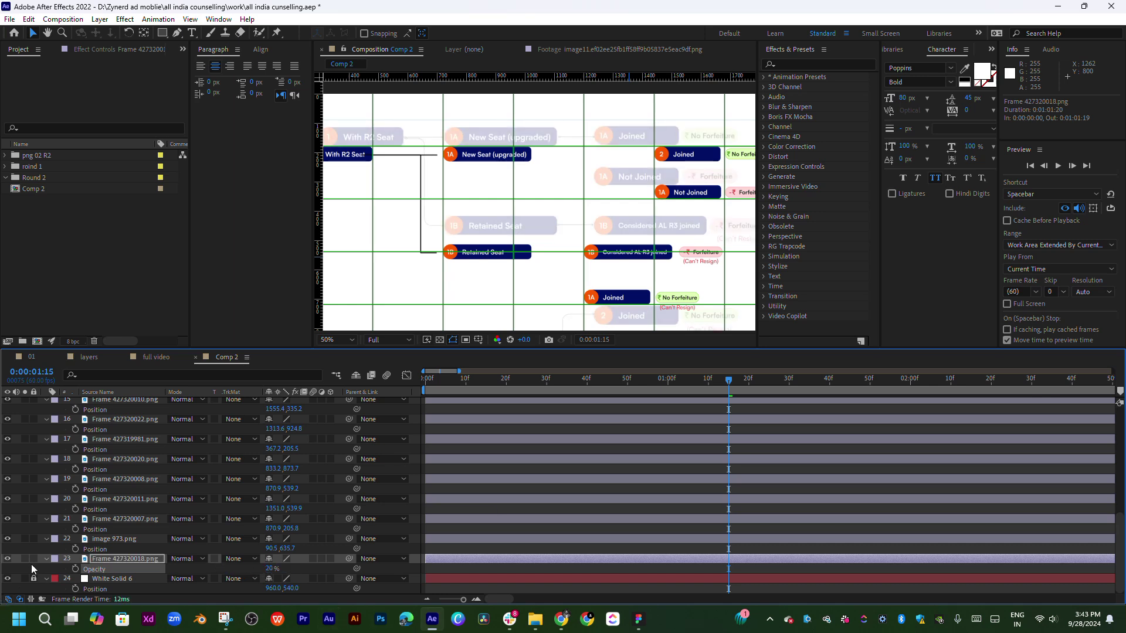
click(116, 528)
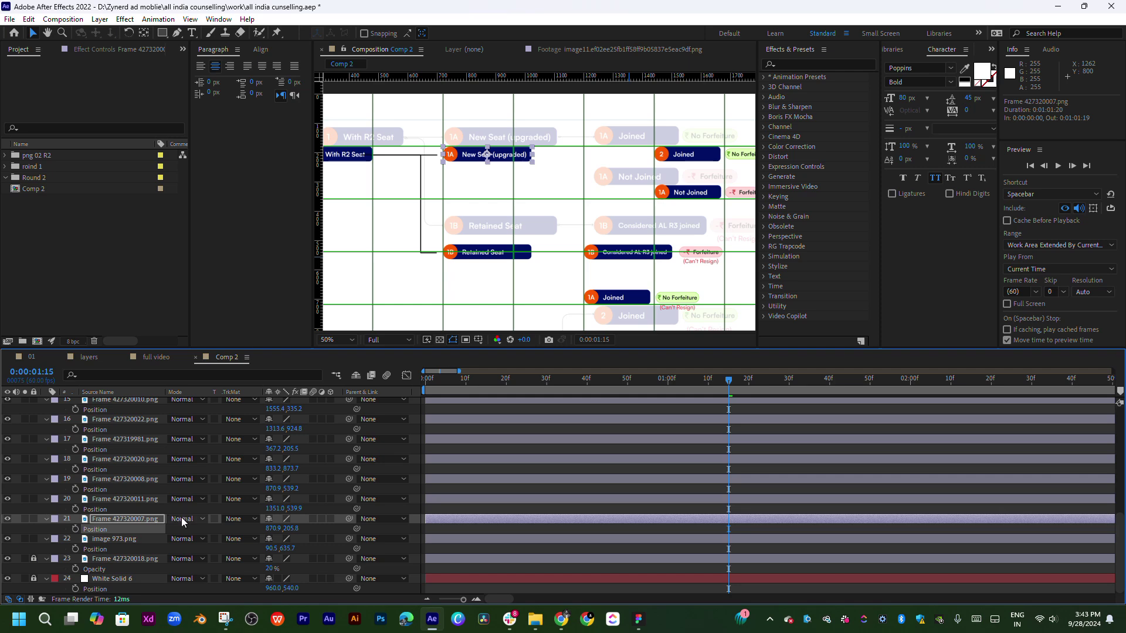
key(ctrl+a)
key(u)
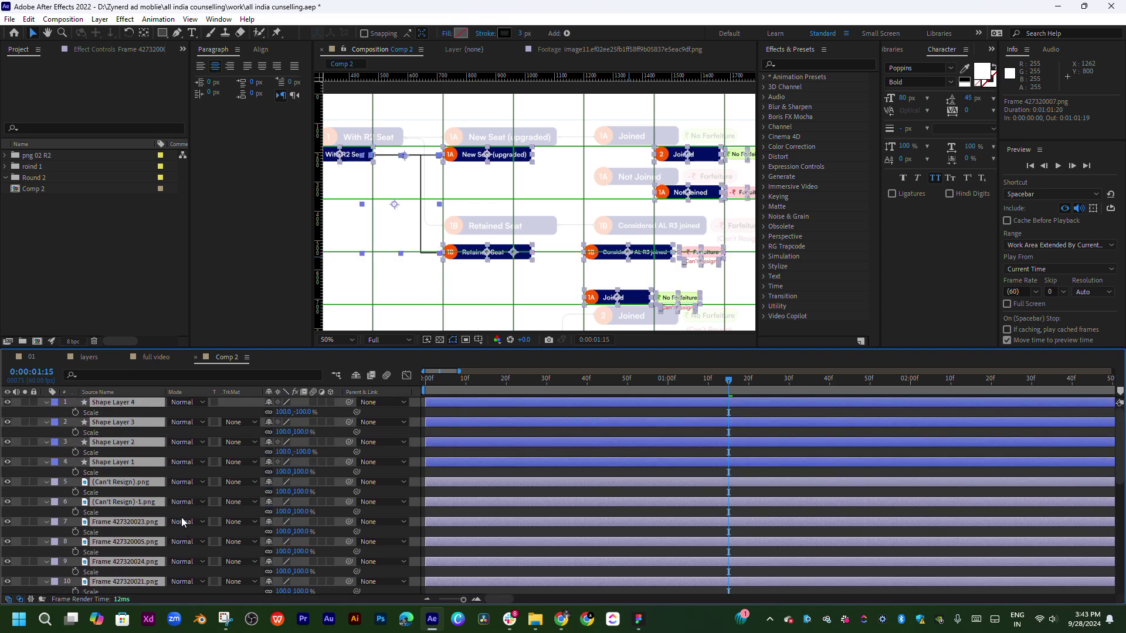
key(ctrl+shift+a)
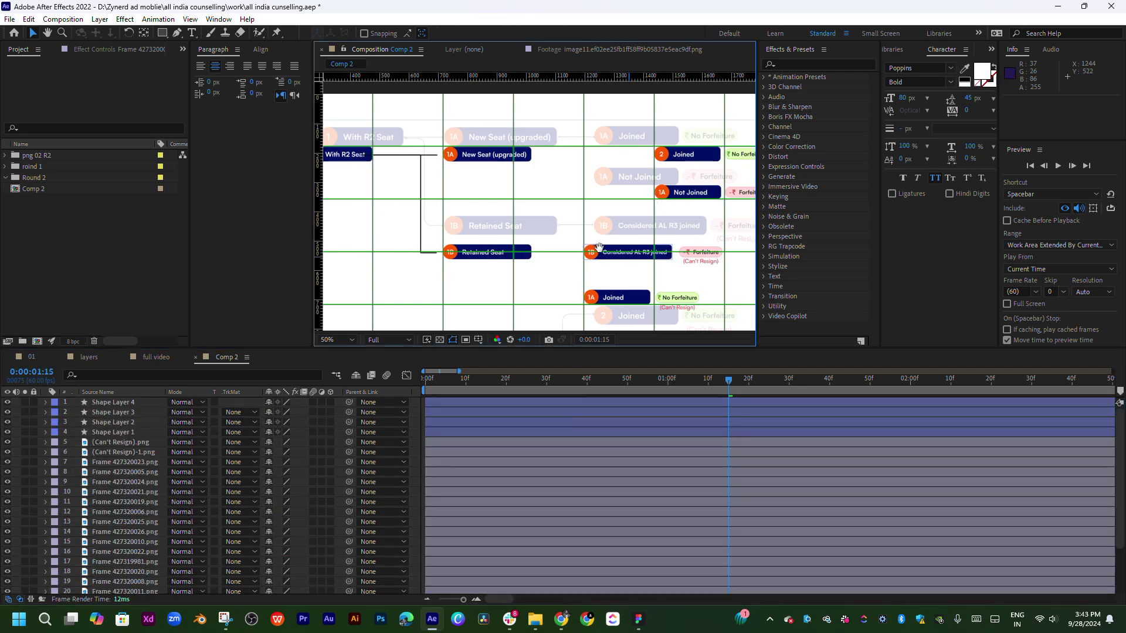
Pan toward the Joined boxes and turn off Proportional Grid in the grid options
drag(597, 252, 615, 265)
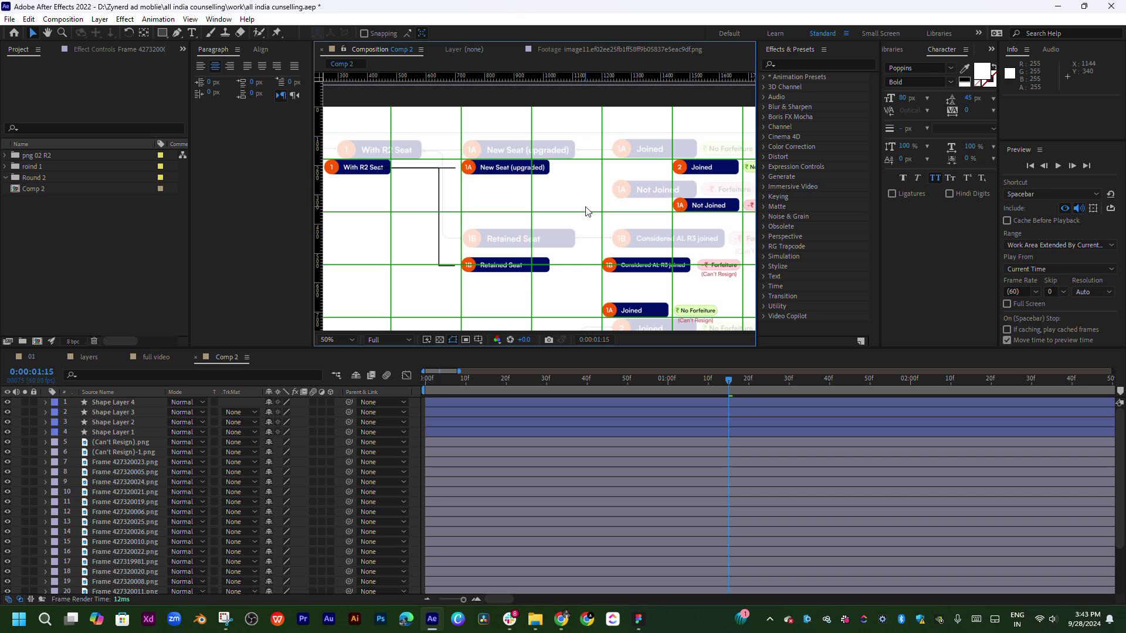
drag(585, 210, 567, 199)
drag(450, 234, 410, 225)
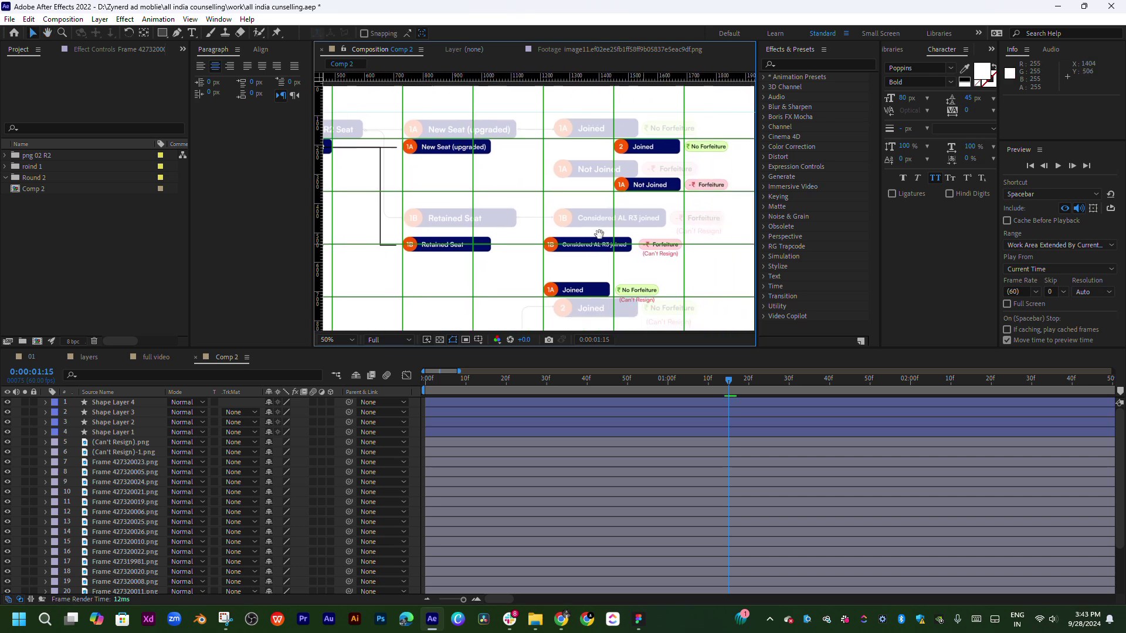
click(642, 148)
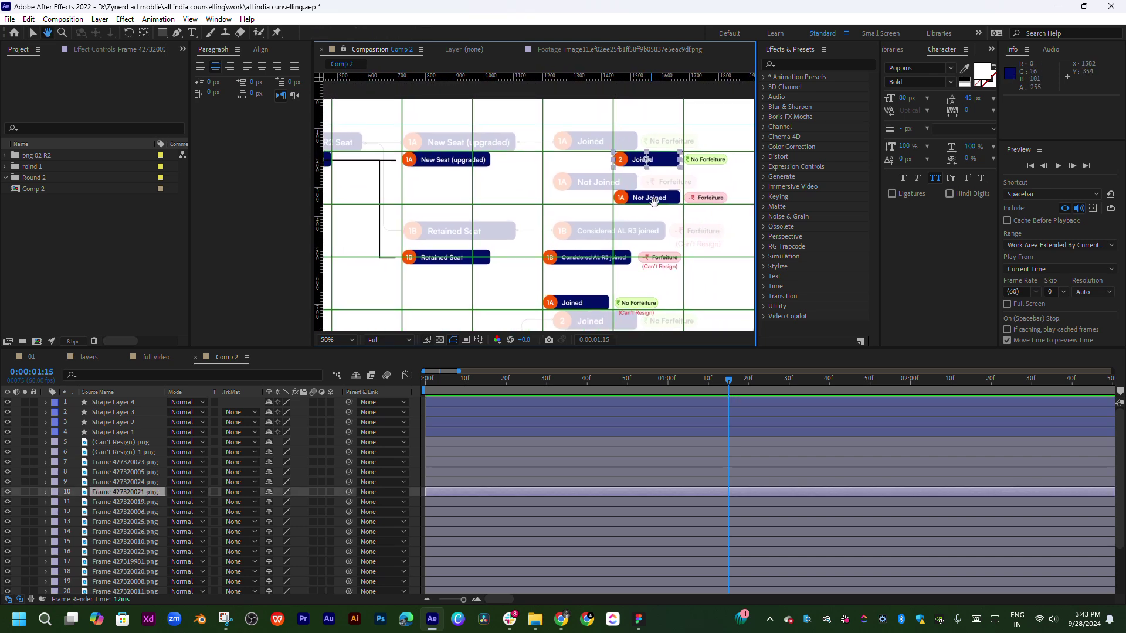
drag(669, 189, 657, 197)
key(v)
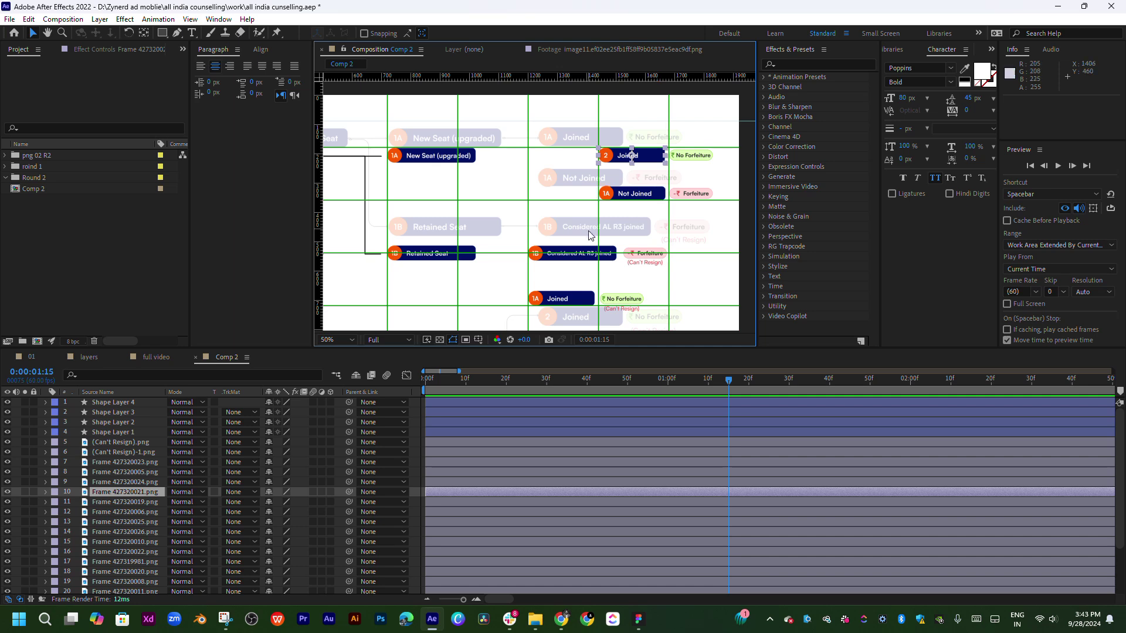
click(460, 342)
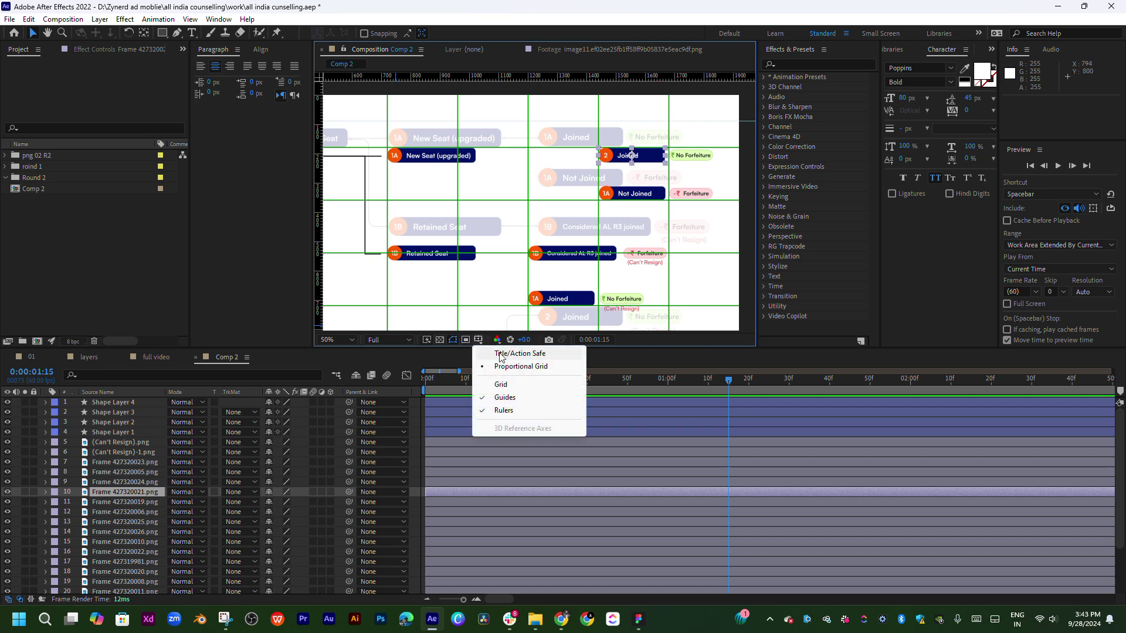
click(496, 385)
scroll(585, 253, up, 3)
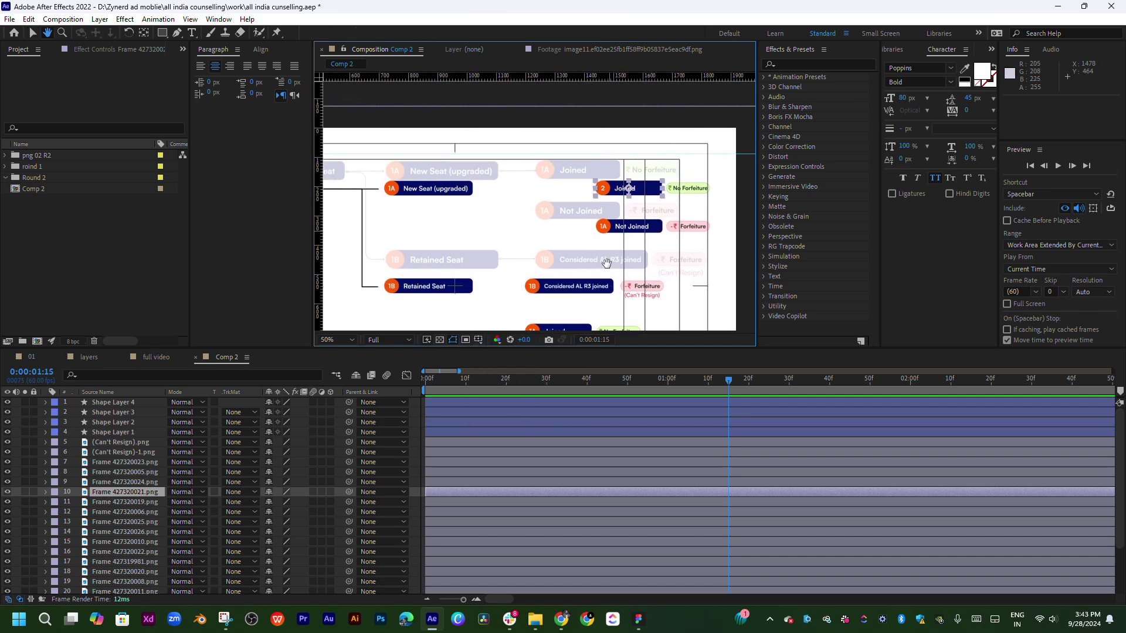
Zoom in and select the Shape Layer 4 and Shape Layer 3 connector lines
scroll(586, 205, left, 5)
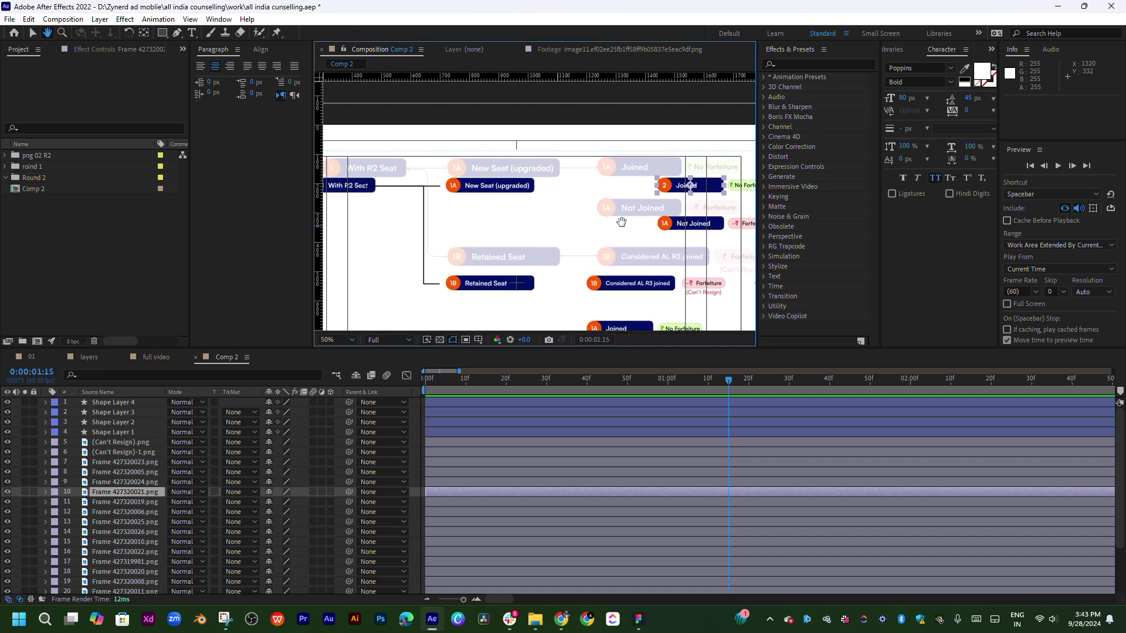
scroll(645, 235, down, 2)
scroll(664, 264, down, 5)
scroll(664, 264, right, 1)
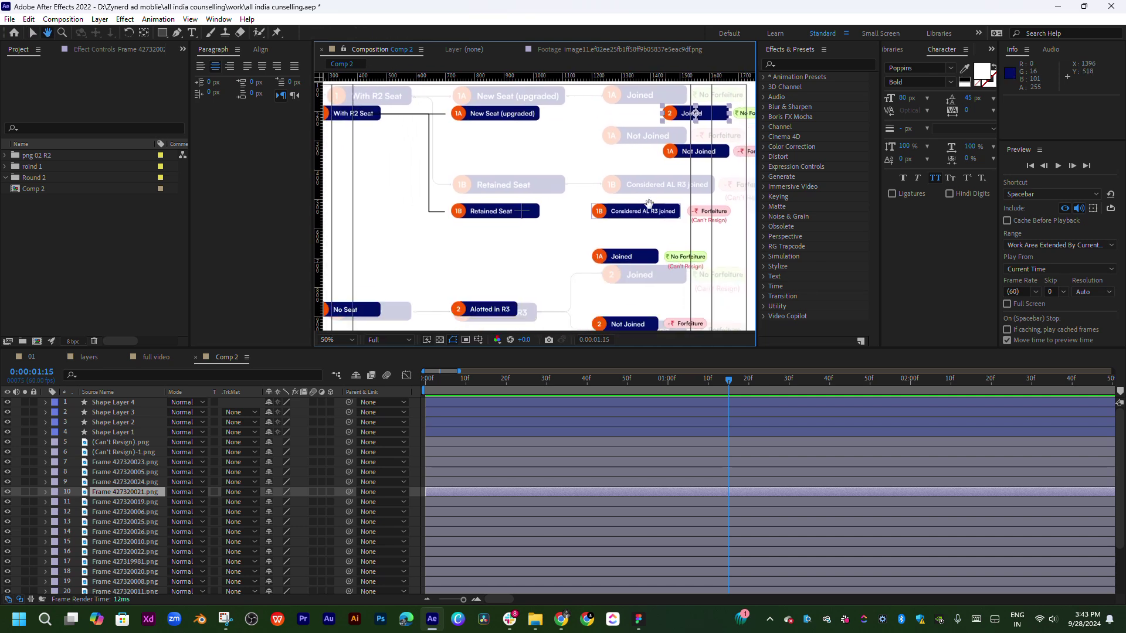
click(440, 116)
scroll(441, 120, up, 2)
scroll(441, 120, left, 3)
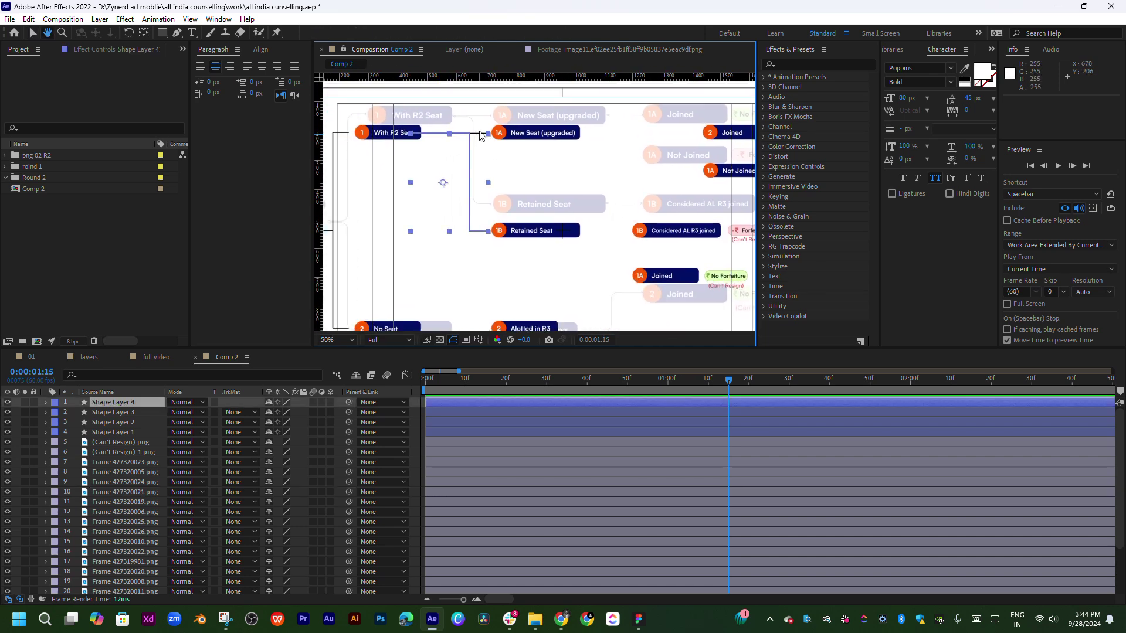
shift+click(450, 136)
scroll(455, 140, up, 4)
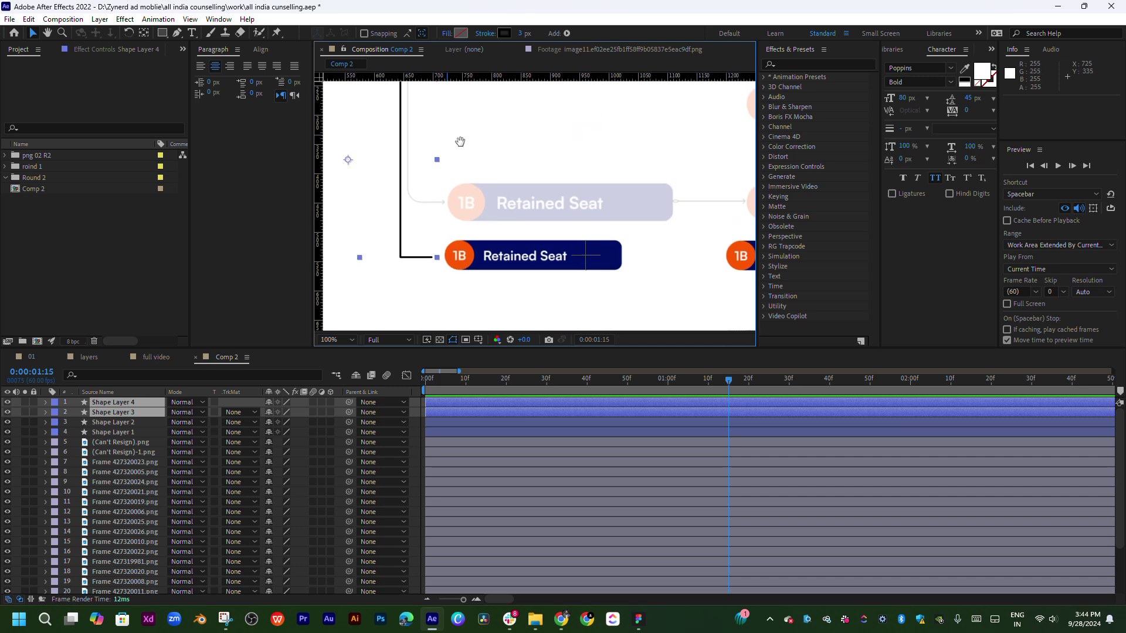
scroll(669, 252, down, 2)
Reselect only Shape Layer 3's With R2 Seat to New Seat (upgraded) line
click(668, 234)
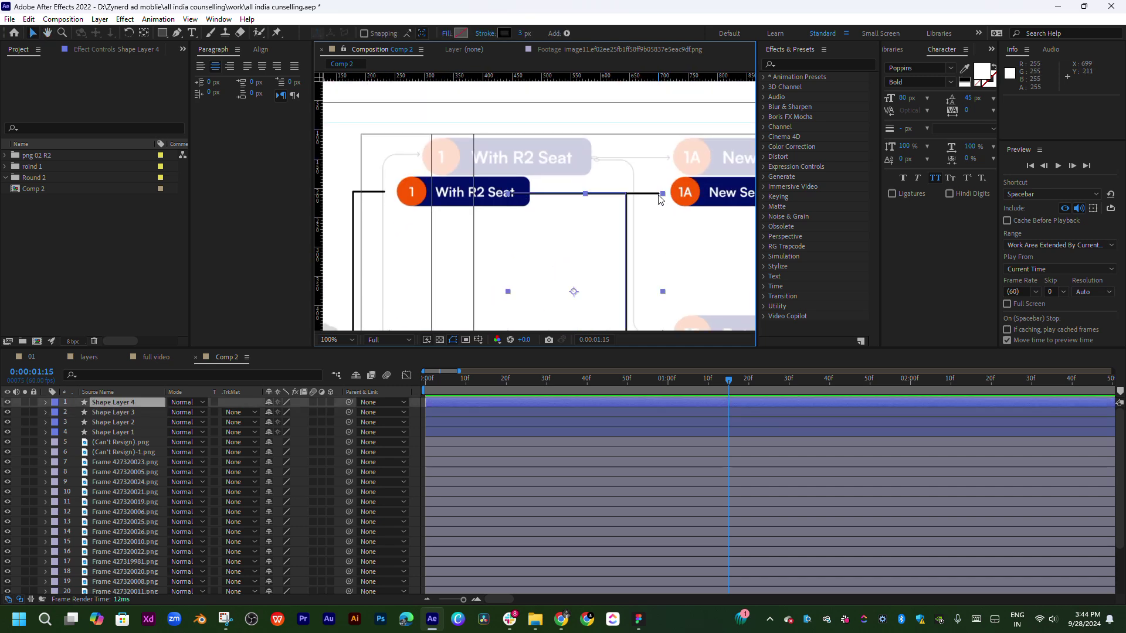
click(661, 194)
click(666, 206)
click(661, 194)
scroll(633, 203, down, 3)
scroll(594, 193, right, 3)
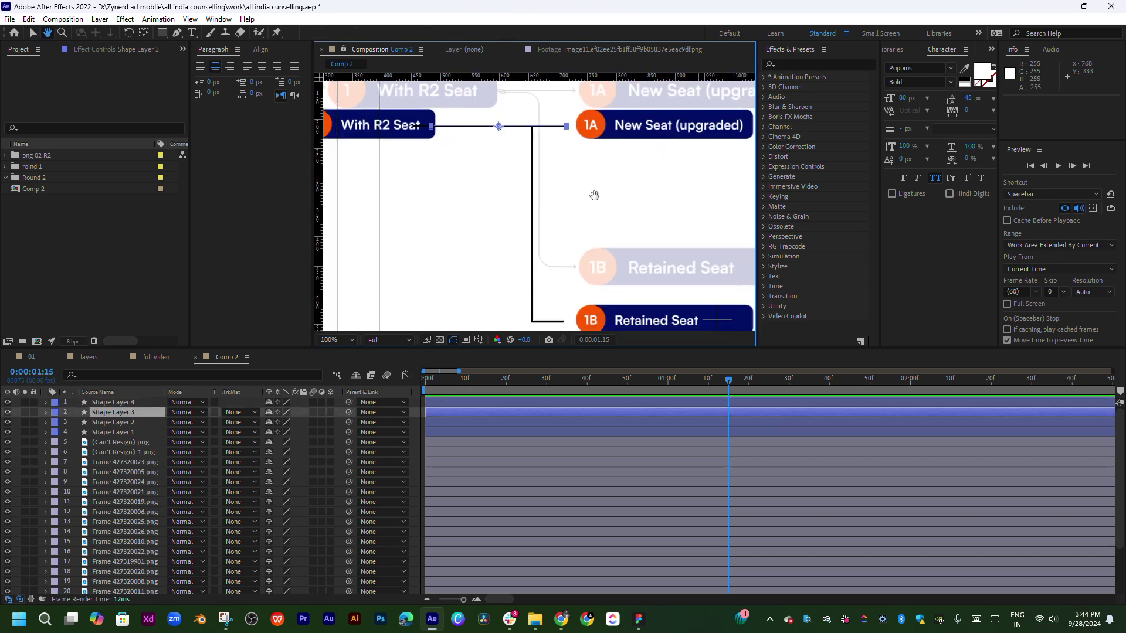
scroll(568, 195, right, 2)
Duplicate the line as Shape Layer 5, move it to the top, and drag it between the 1B boxes
key(ctrl+d)
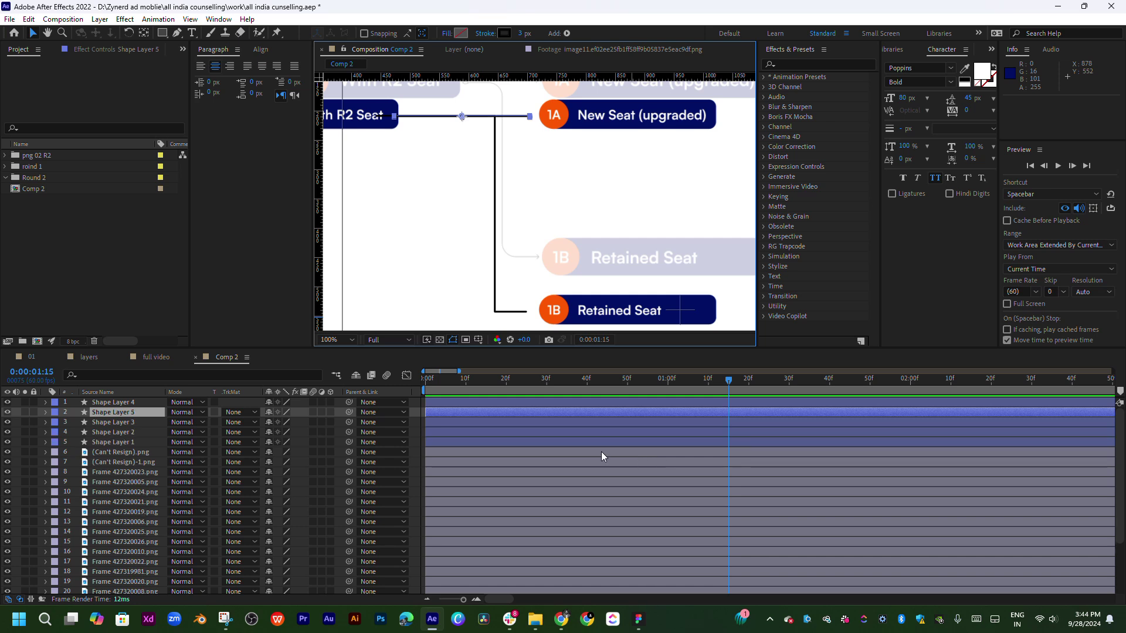
drag(131, 407, 133, 400)
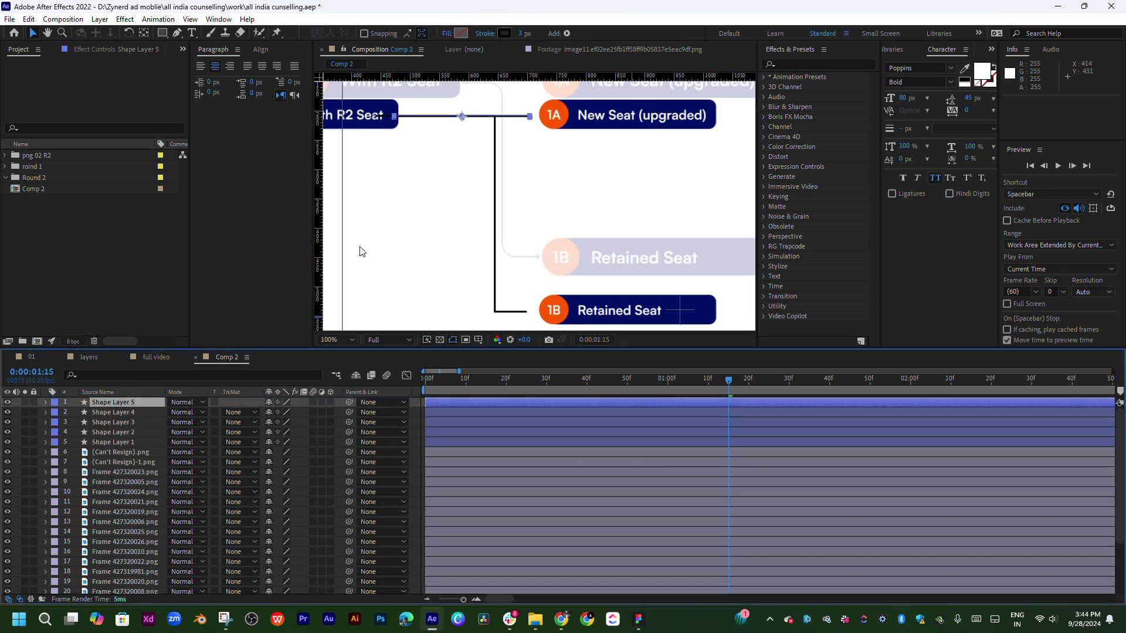
mouse_move(462, 117)
mouse_down()
mouse_move(447, 123)
mouse_move(572, 153)
mouse_move(552, 305)
mouse_up()
scroll(447, 123, down, 6)
scroll(447, 123, right, 7)
scroll(567, 150, up, 2)
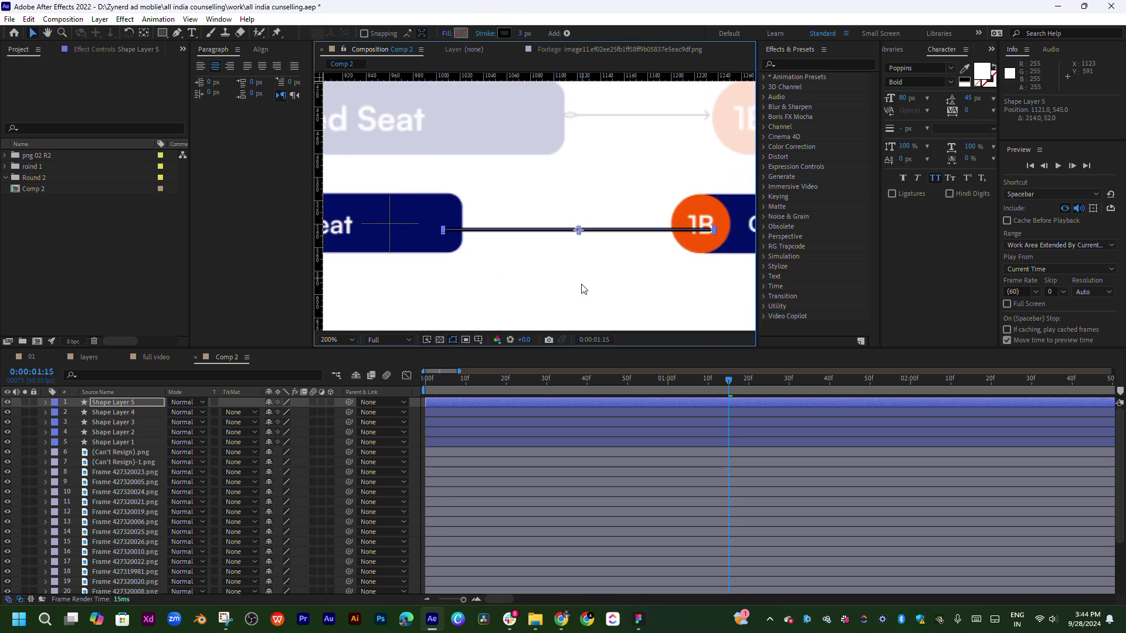
drag(580, 233, 553, 228)
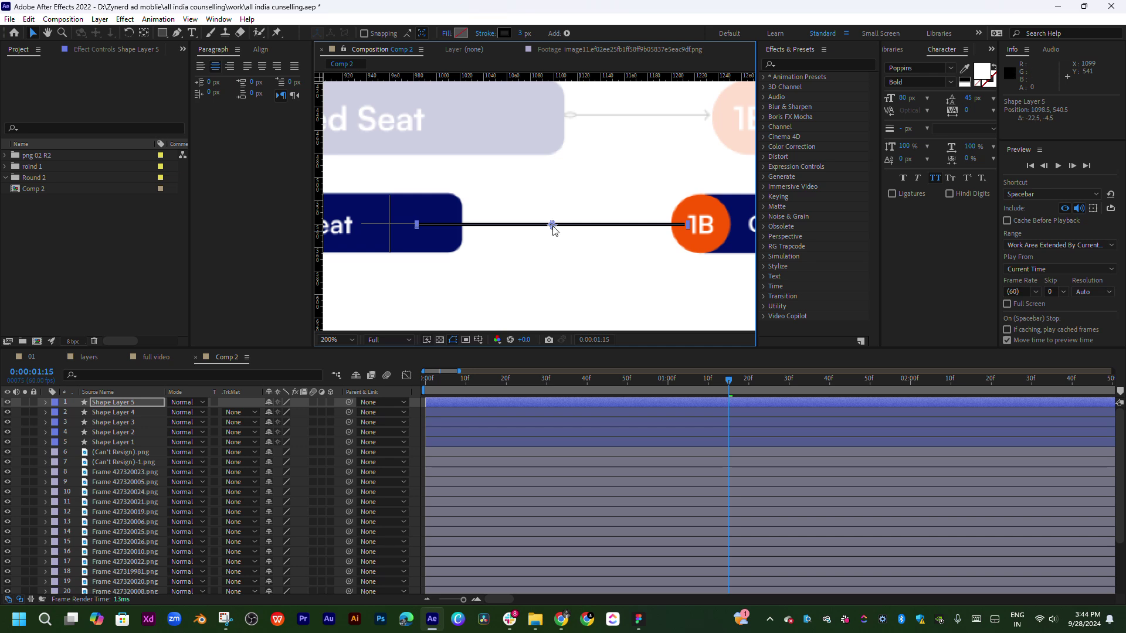
Pull Shape Layer 5's right vertex back so the line stops at the 1B circle
scroll(645, 232, right, 2)
scroll(656, 231, up, 2)
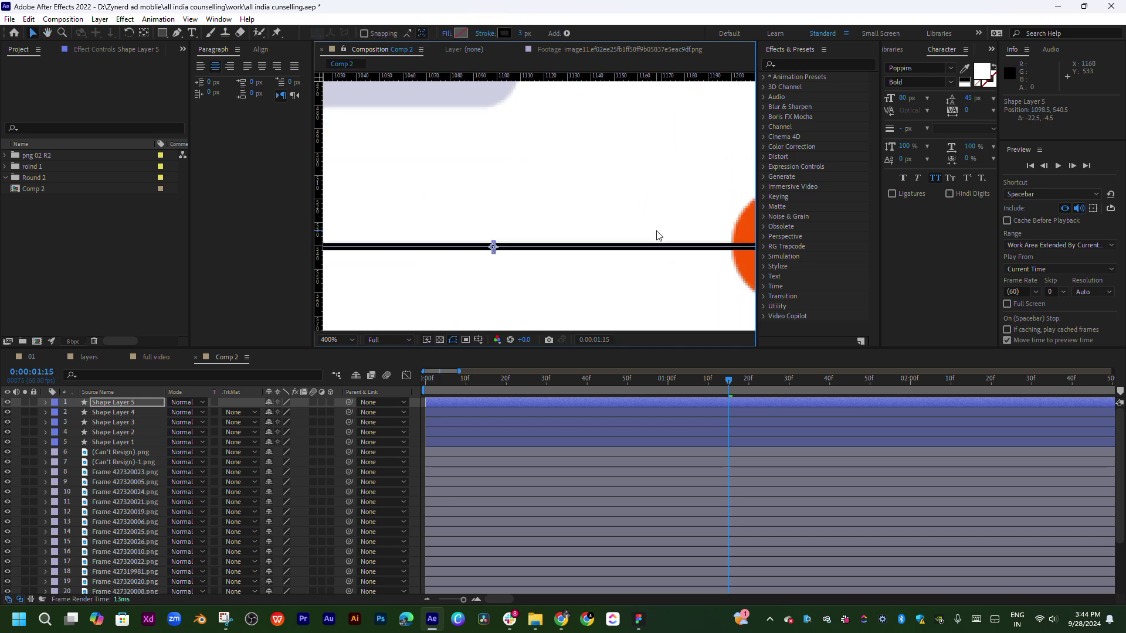
drag(656, 234, 503, 226)
click(178, 33)
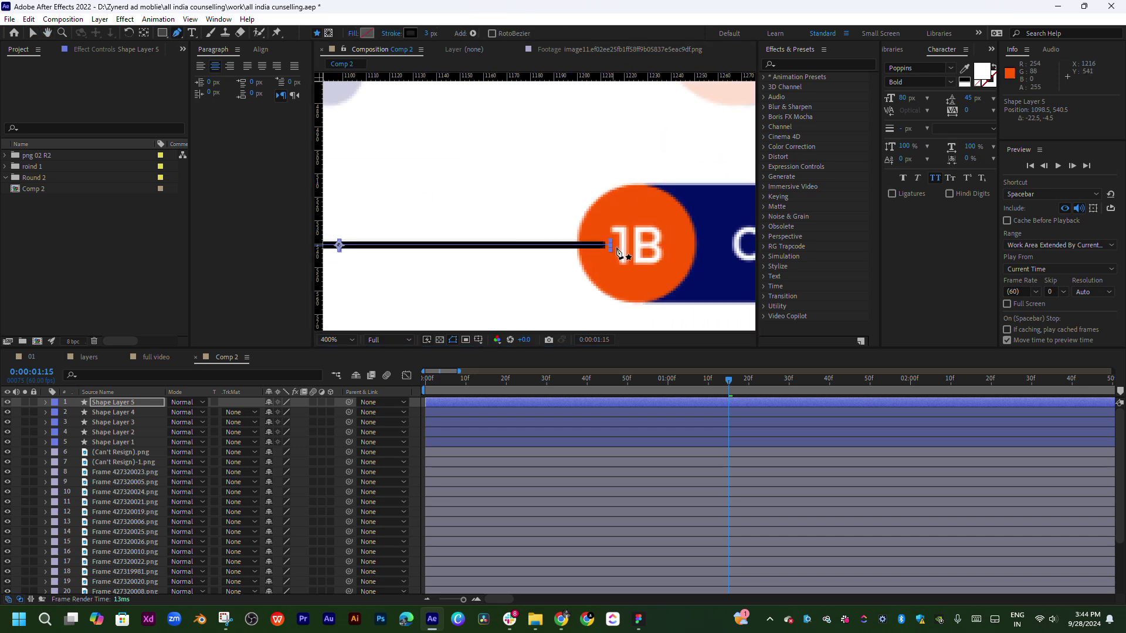
scroll(624, 251, left, 2)
click(706, 402)
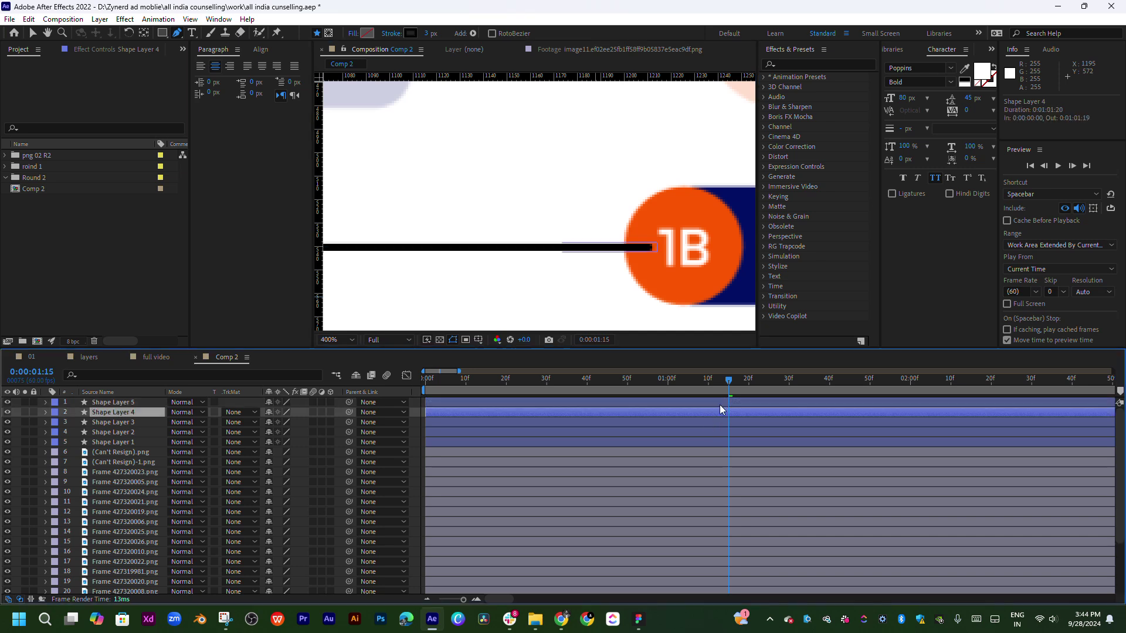
drag(658, 253, 559, 252)
scroll(628, 259, left, 6)
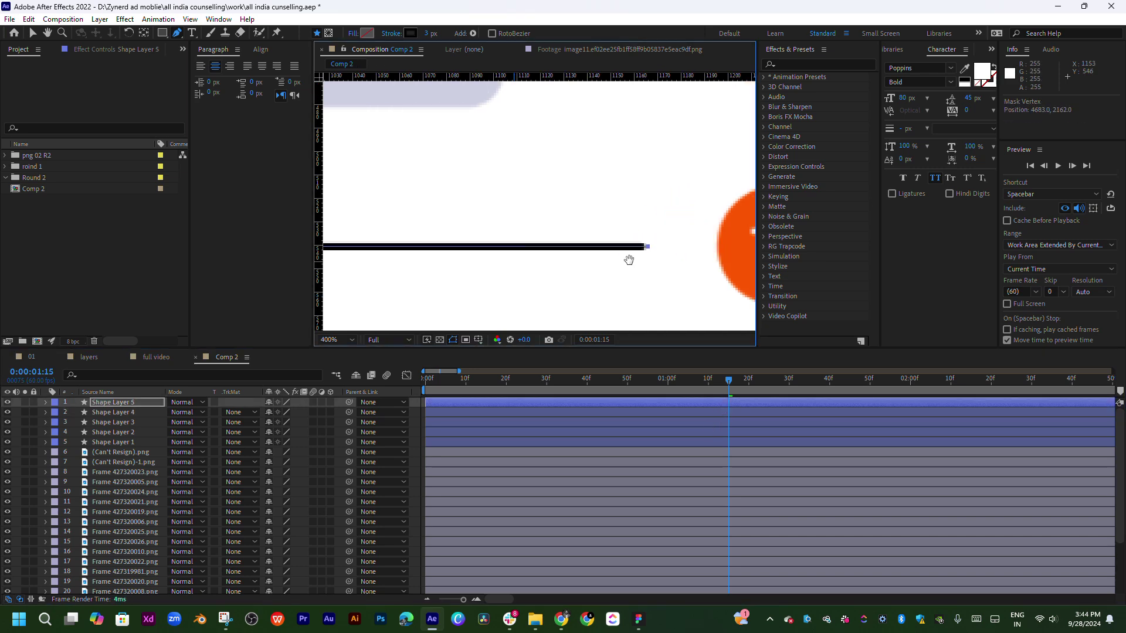
scroll(474, 242, down, 2)
scroll(498, 235, left, 1)
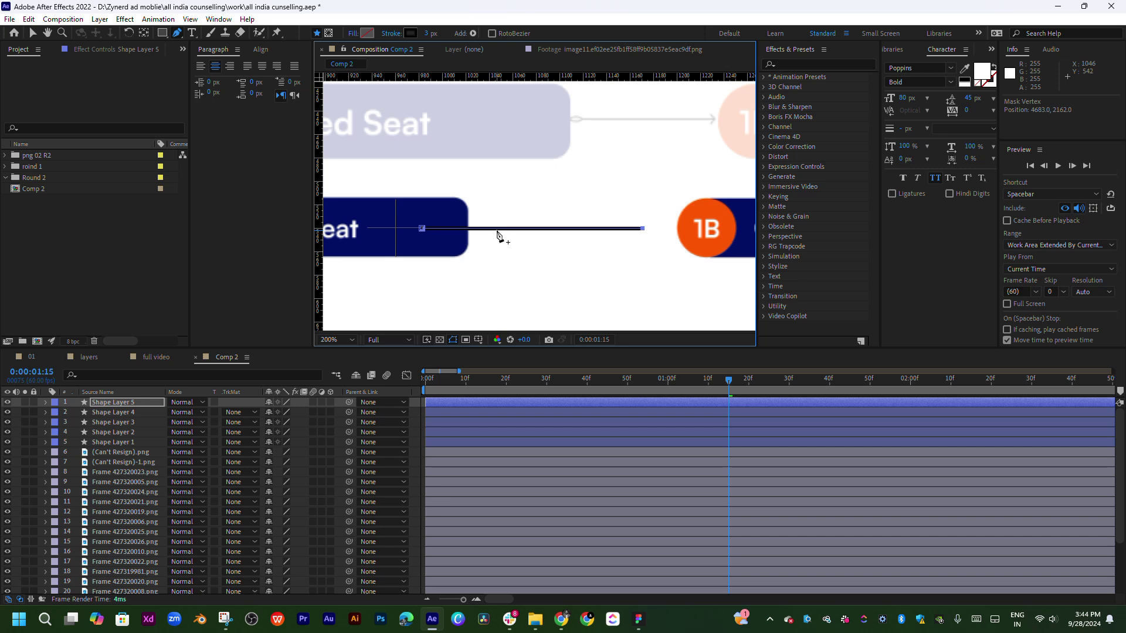
Shift the line slightly right so it sits centered between the 1B boxes
key(v)
drag(498, 233, 520, 232)
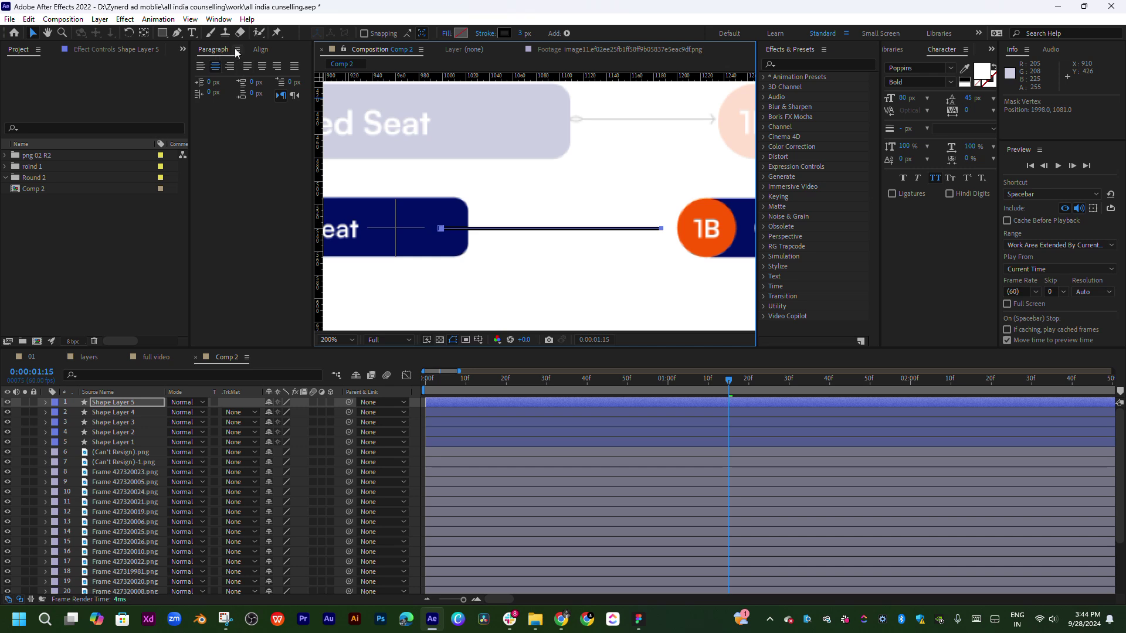
click(260, 50)
click(144, 32)
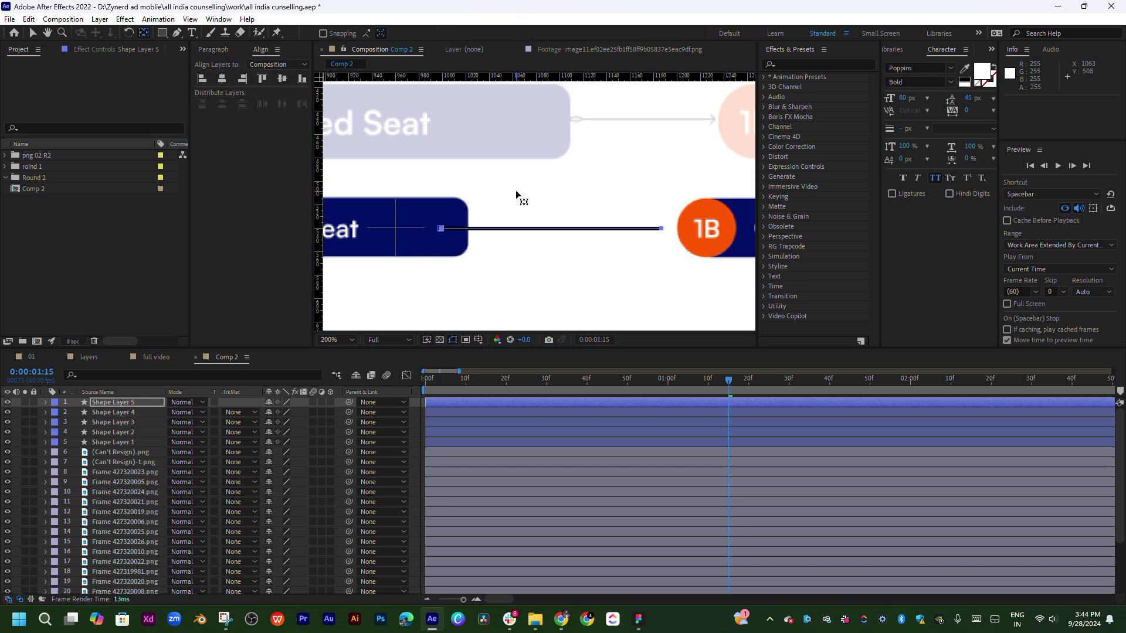
scroll(517, 196, down, 1)
key(v)
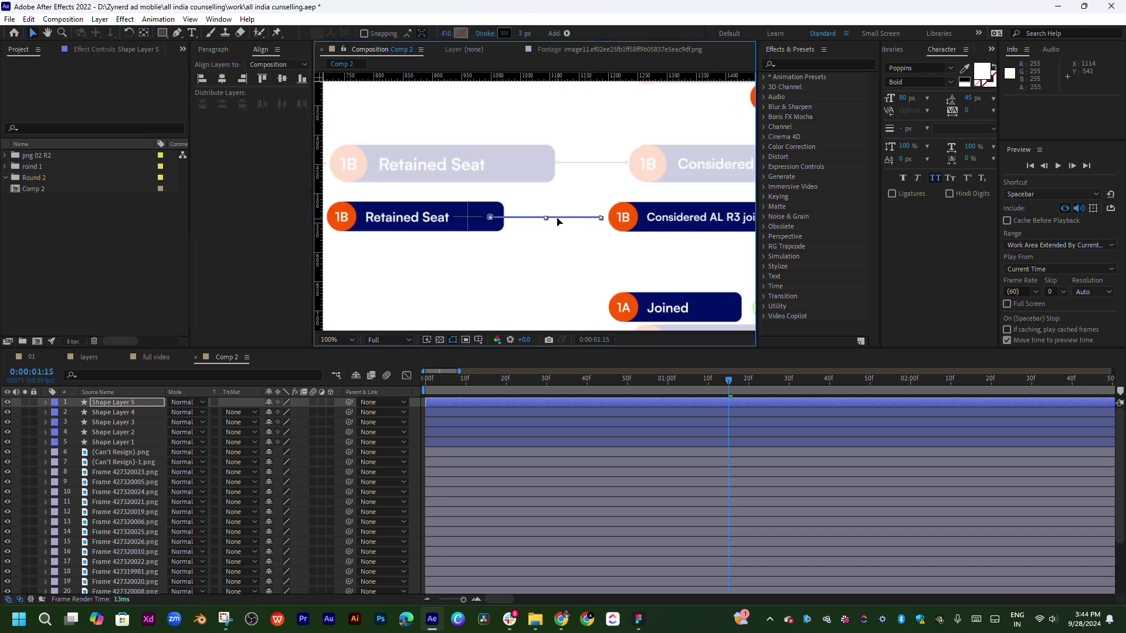
drag(565, 198, 549, 236)
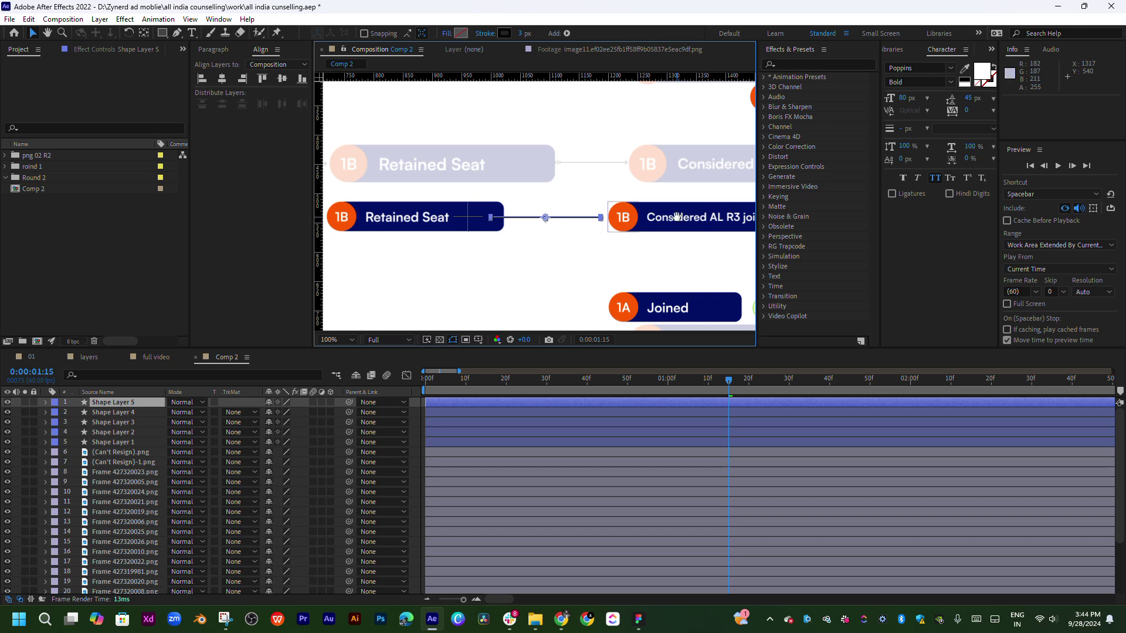
mouse_move(677, 219)
mouse_down()
mouse_move(558, 152)
mouse_move(527, 287)
mouse_move(641, 211)
mouse_move(516, 253)
mouse_up()
Duplicate Shape Layer 5 as Shape Layer 6 and move it to the New Seat (upgraded) row
key(v)
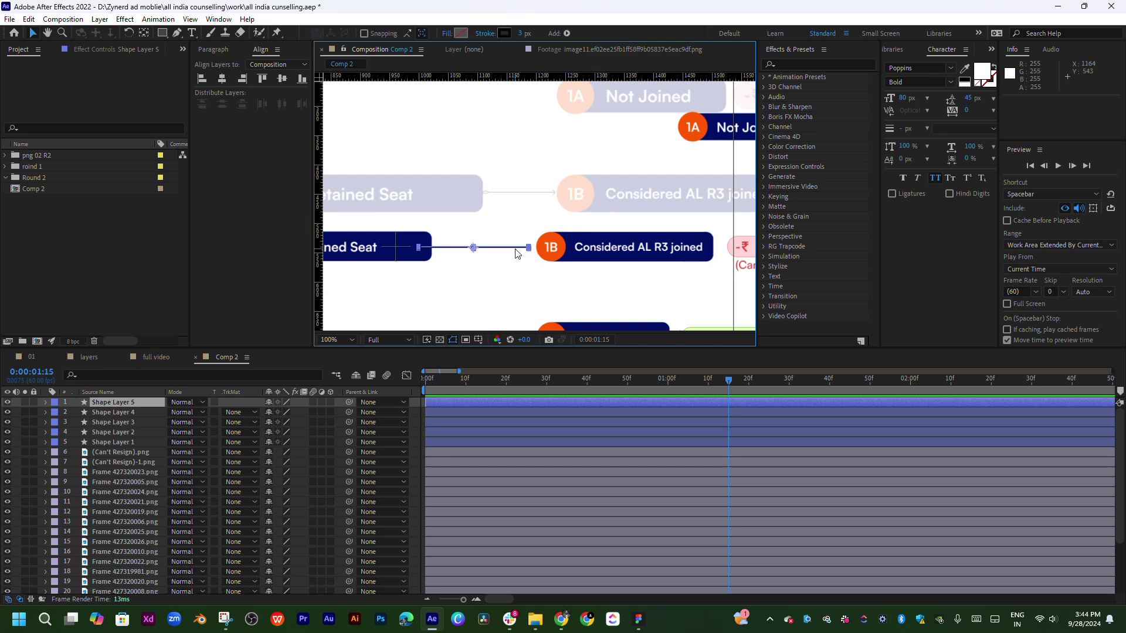
key(ctrl+d)
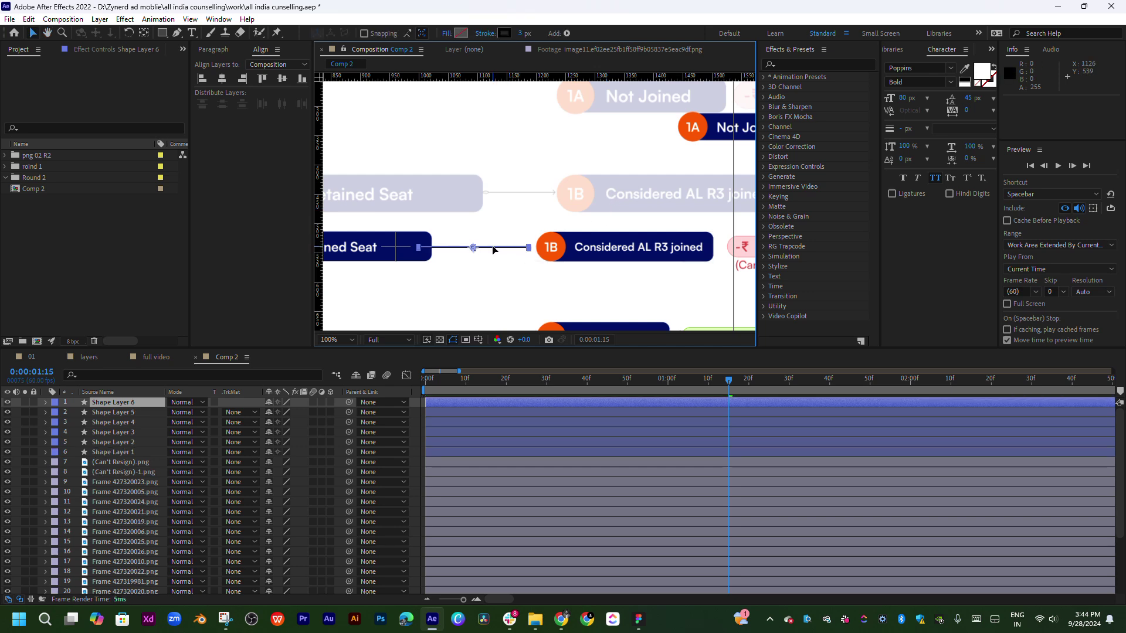
mouse_move(493, 248)
mouse_down()
mouse_move(540, 110)
mouse_move(517, 250)
mouse_move(486, 195)
mouse_up()
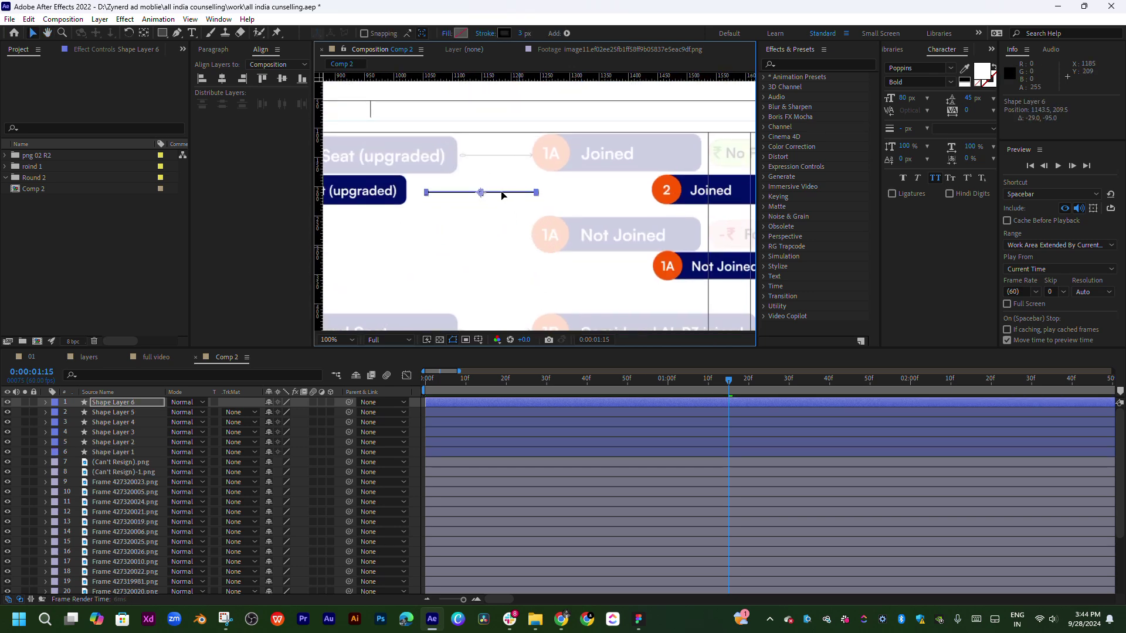
scroll(488, 195, up, 1)
scroll(528, 205, up, 1)
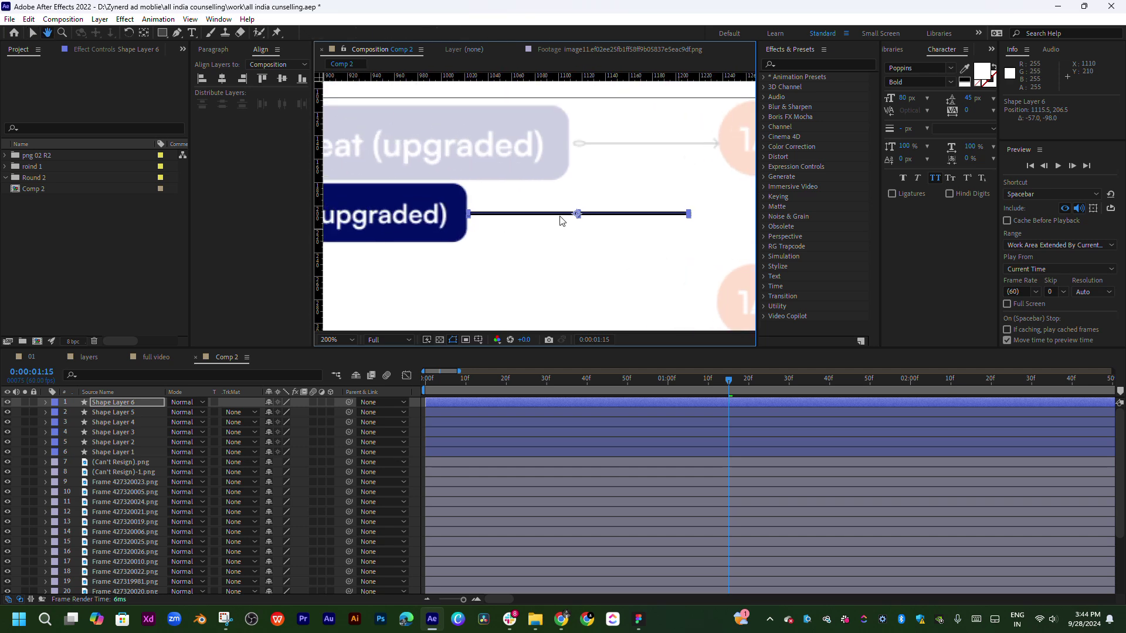
scroll(586, 221, up, 1)
scroll(628, 226, up, 1)
drag(631, 228, 570, 229)
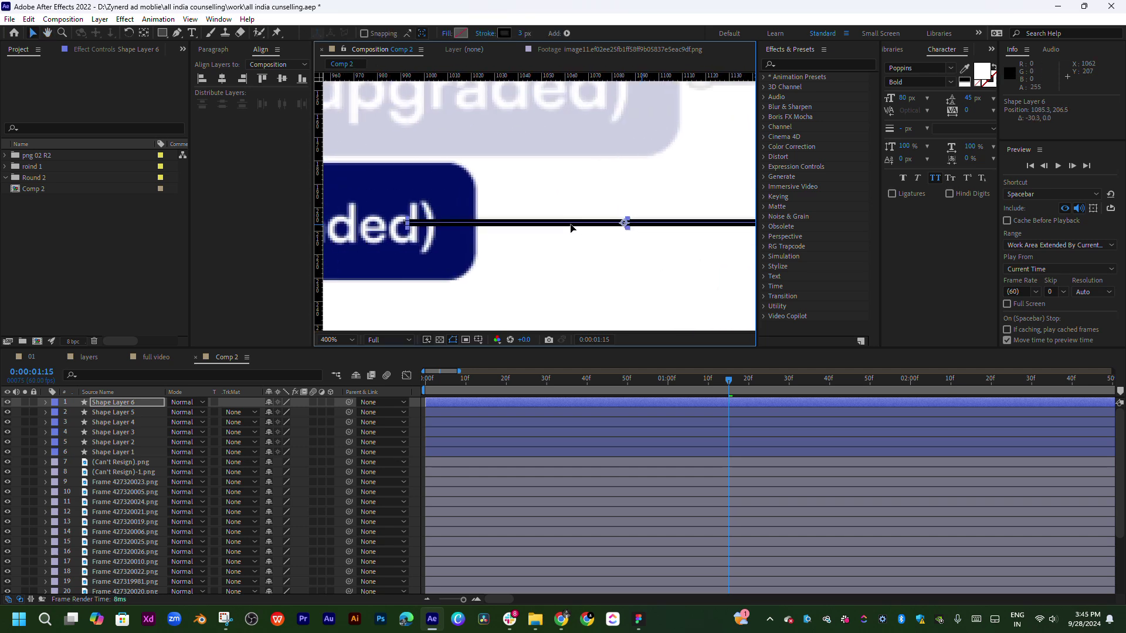
Extend Shape Layer 6's right vertex to reach the 2 Joined box
scroll(571, 228, down, 2)
mouse_move(648, 234)
mouse_down()
mouse_move(457, 241)
mouse_move(473, 244)
mouse_up()
click(178, 33)
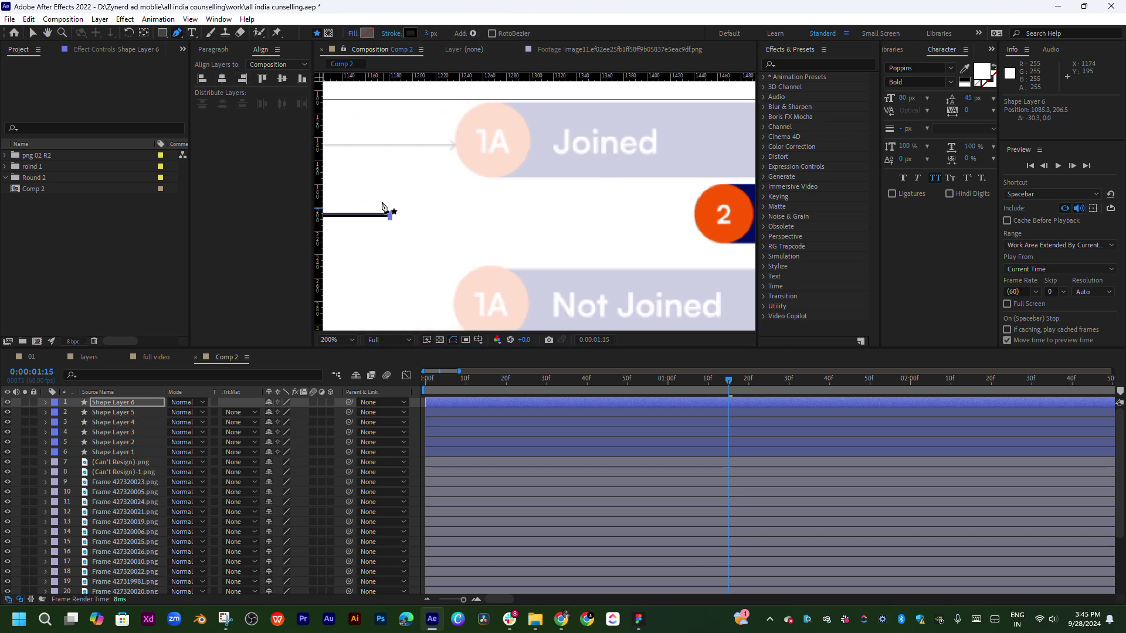
drag(390, 216, 648, 216)
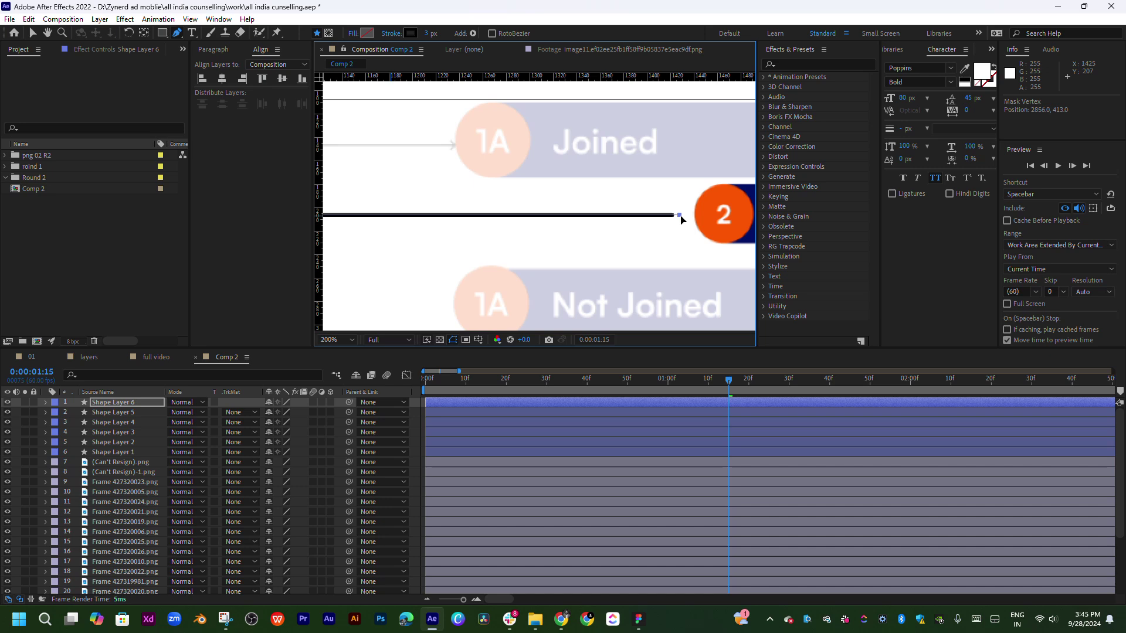
key(comma)
key(comma)
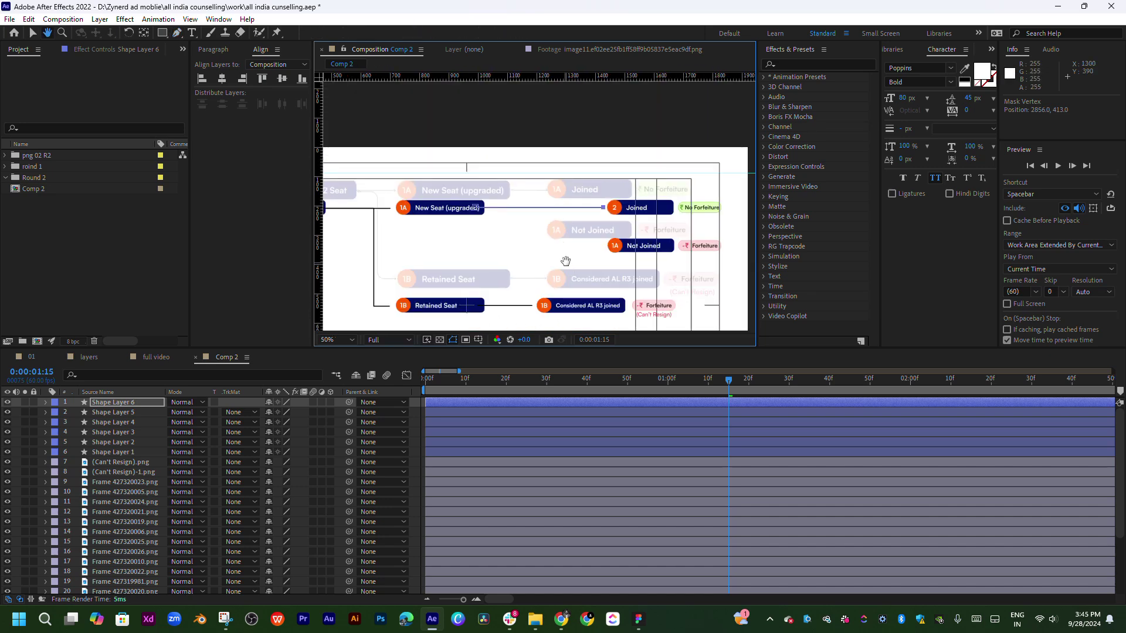
scroll(611, 268, up, 2)
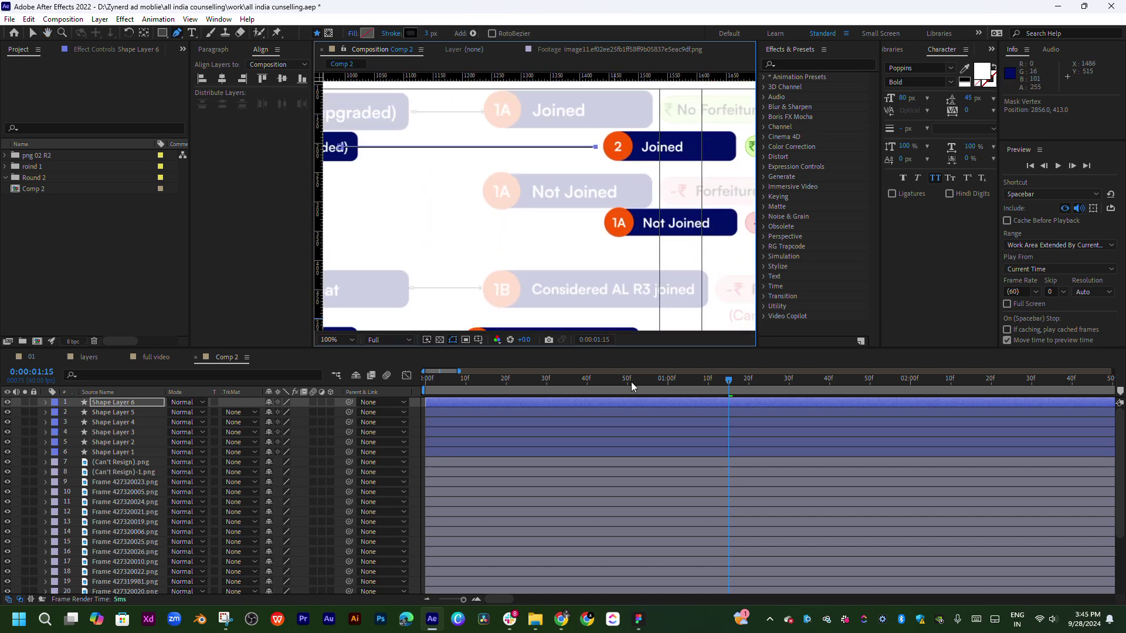
click(450, 380)
key(space)
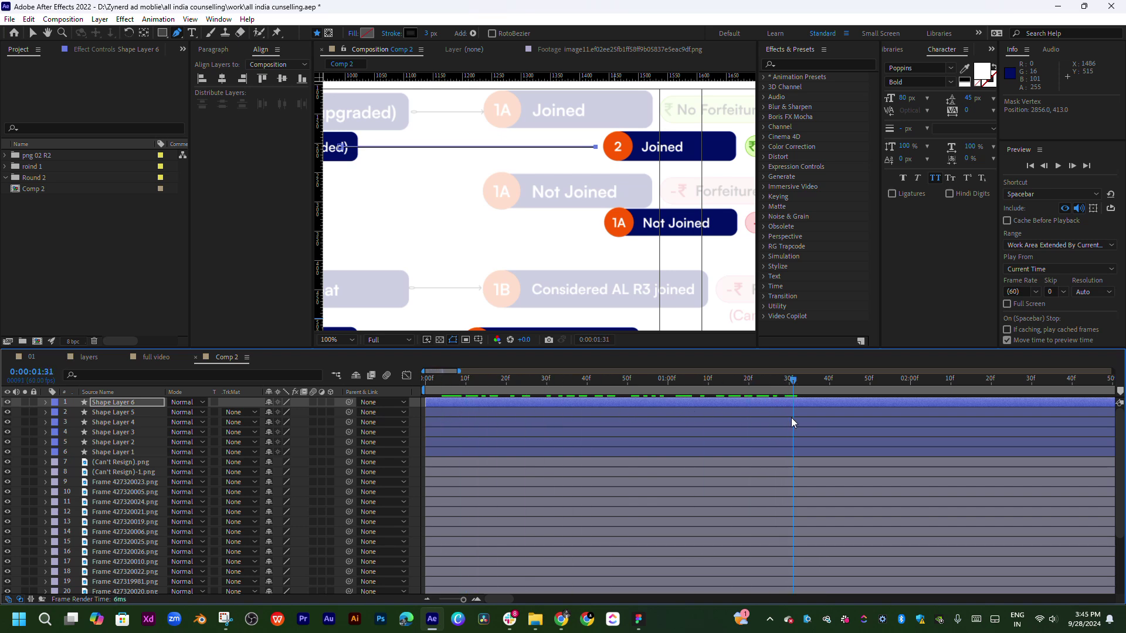
mouse_move(792, 418)
mouse_down()
mouse_move(709, 418)
mouse_move(764, 414)
mouse_up()
drag(531, 175, 549, 176)
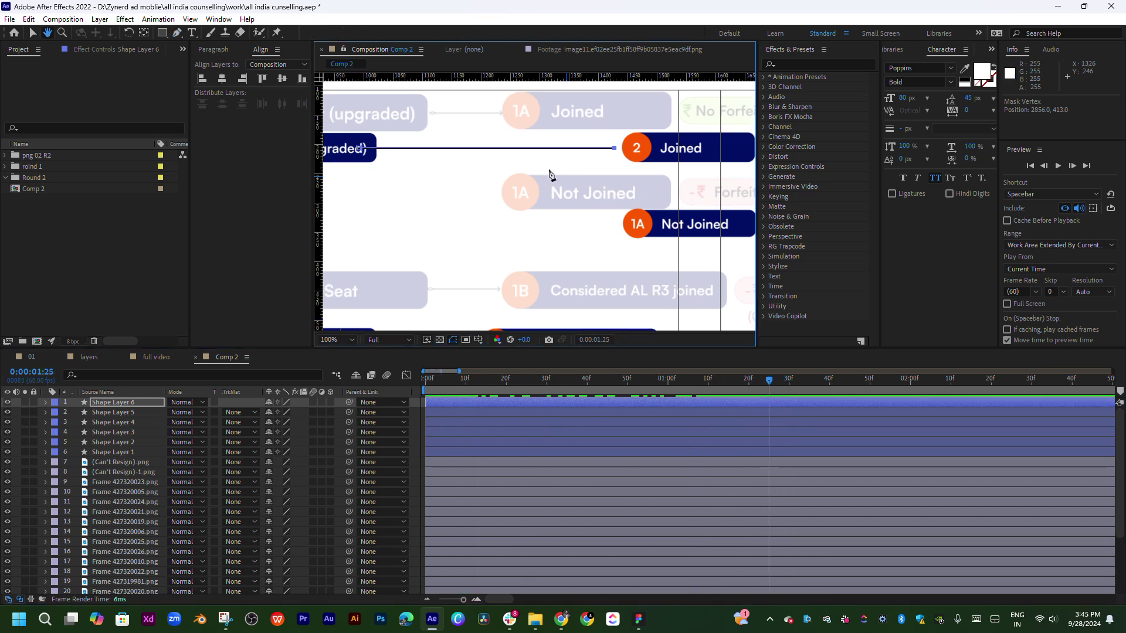
click(522, 148)
click(522, 216)
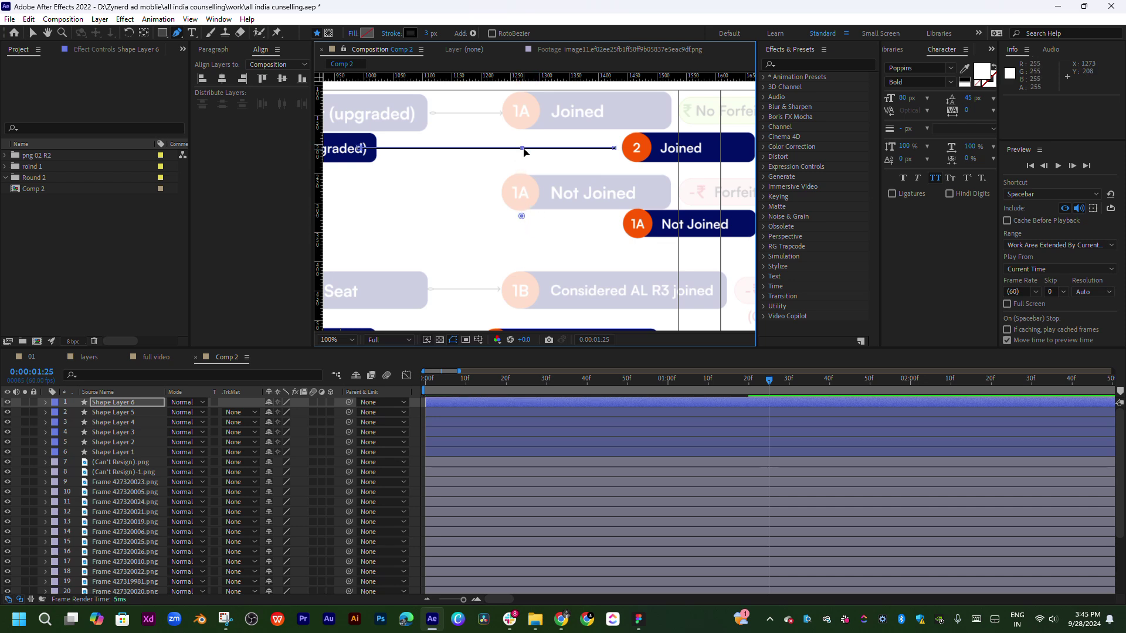
drag(522, 149, 592, 298)
key(ctrl+z)
key(ctrl+z)
key(ctrl+z)
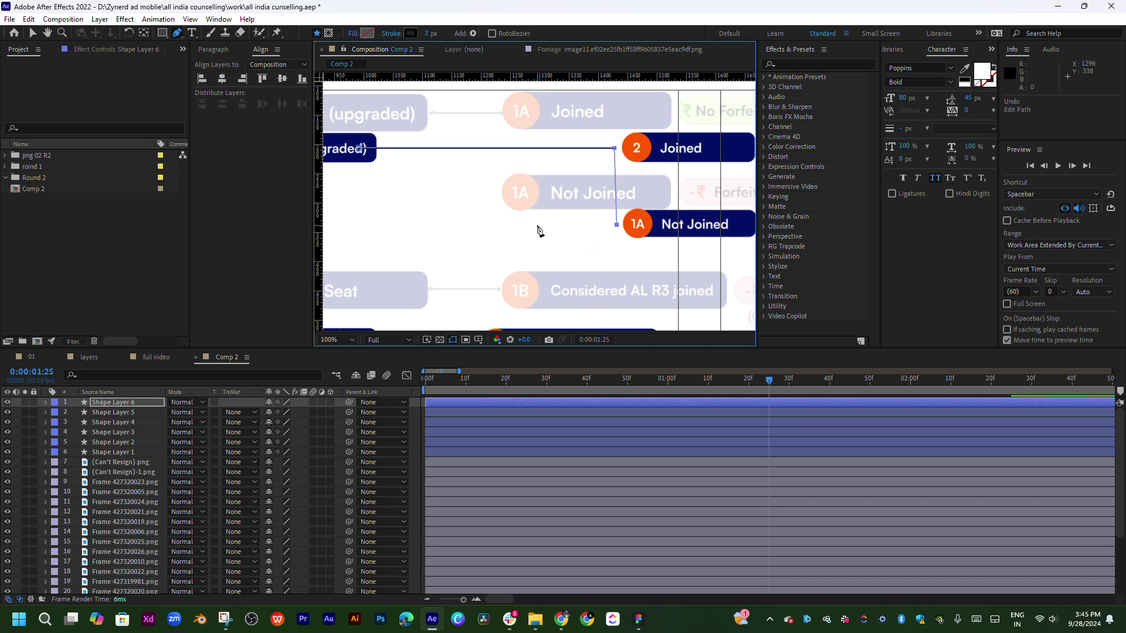
click(504, 148)
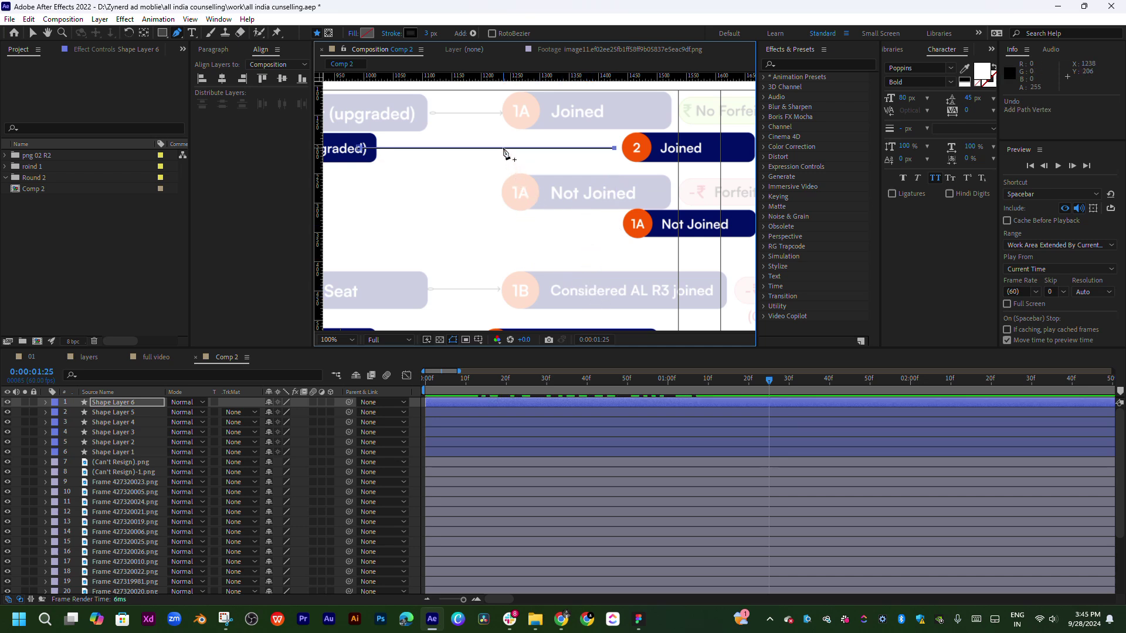
click(507, 232)
click(614, 233)
key(ctrl+z)
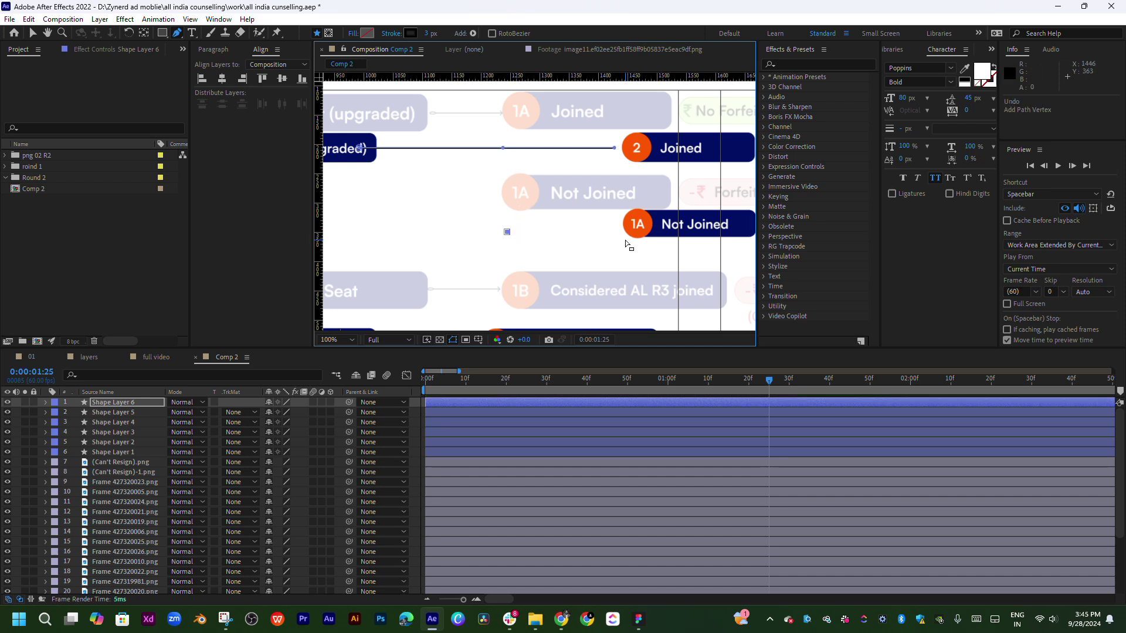
key(ctrl+z)
mouse_move(591, 150)
mouse_down()
mouse_move(507, 157)
mouse_move(672, 208)
mouse_up()
key(ctrl+z)
click(532, 218)
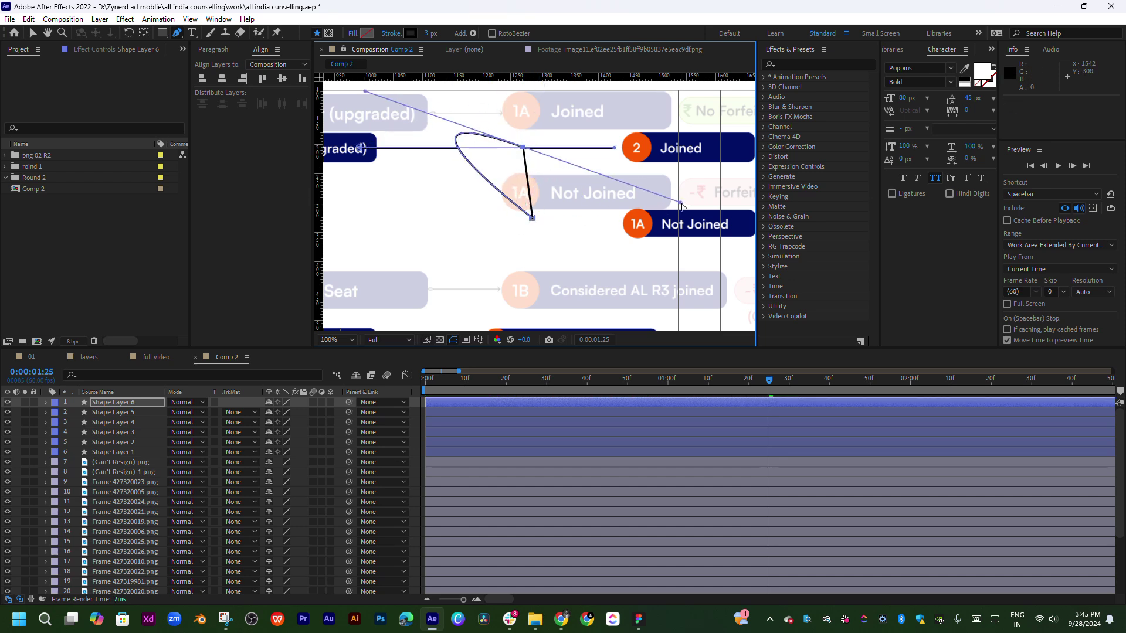
key(ctrl+z)
key(ctrl+z)
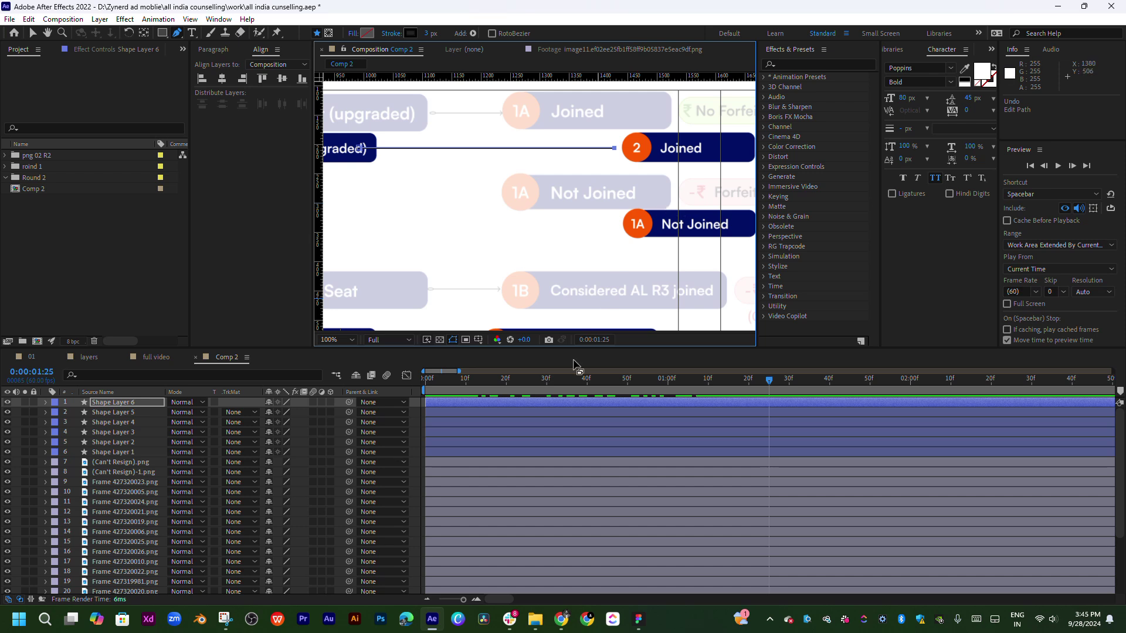
mouse_move(572, 380)
mouse_down()
mouse_move(427, 387)
mouse_move(671, 387)
mouse_up()
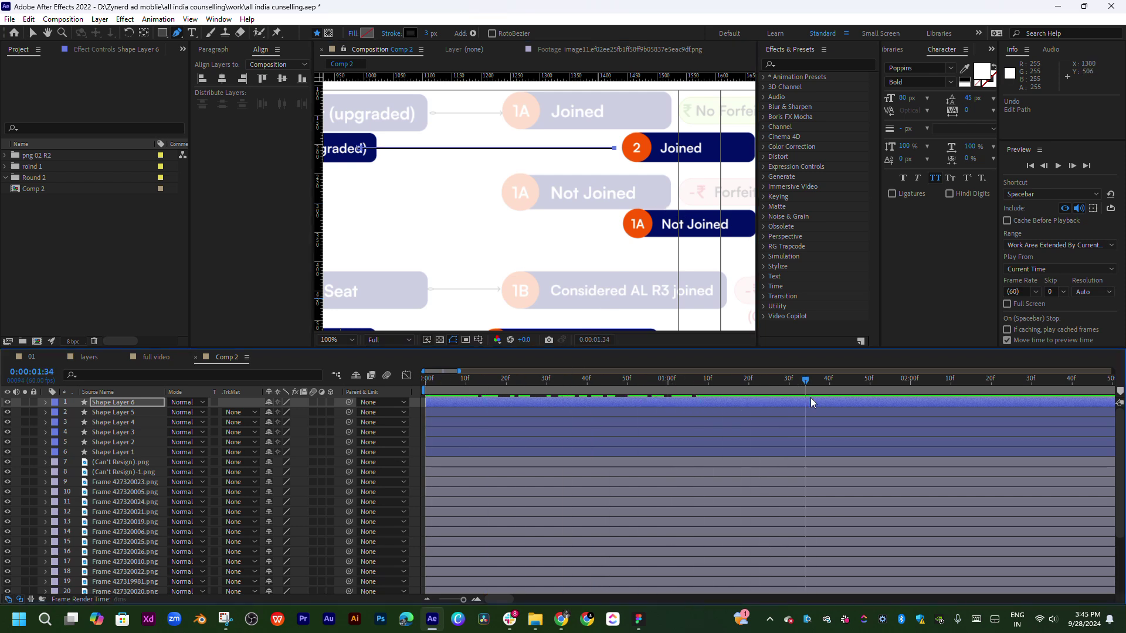
Select Shape Layer 4, the forked Retained Seat connector, and duplicate it as Shape Layer 7
drag(622, 252, 586, 243)
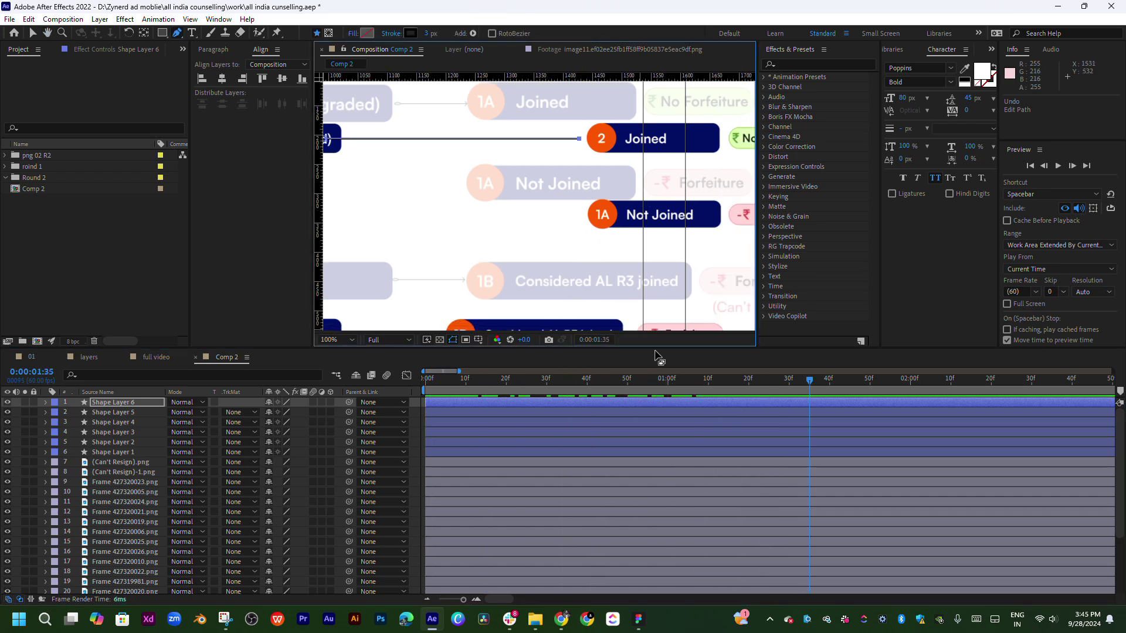
click(706, 461)
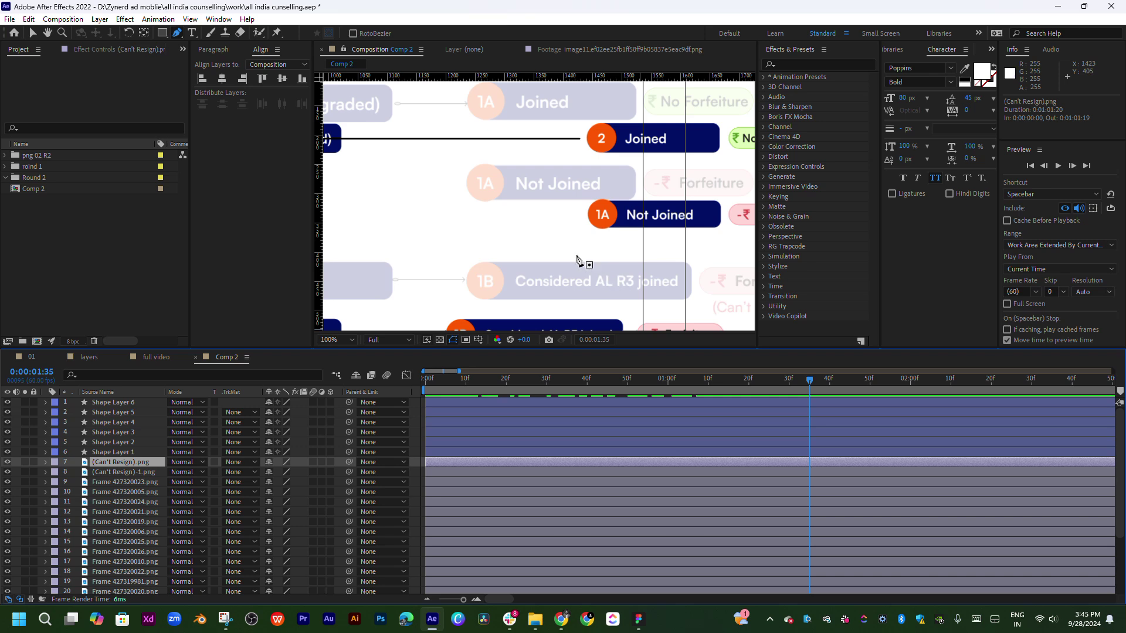
drag(554, 236, 587, 236)
scroll(587, 236, down, 1)
scroll(596, 231, down, 2)
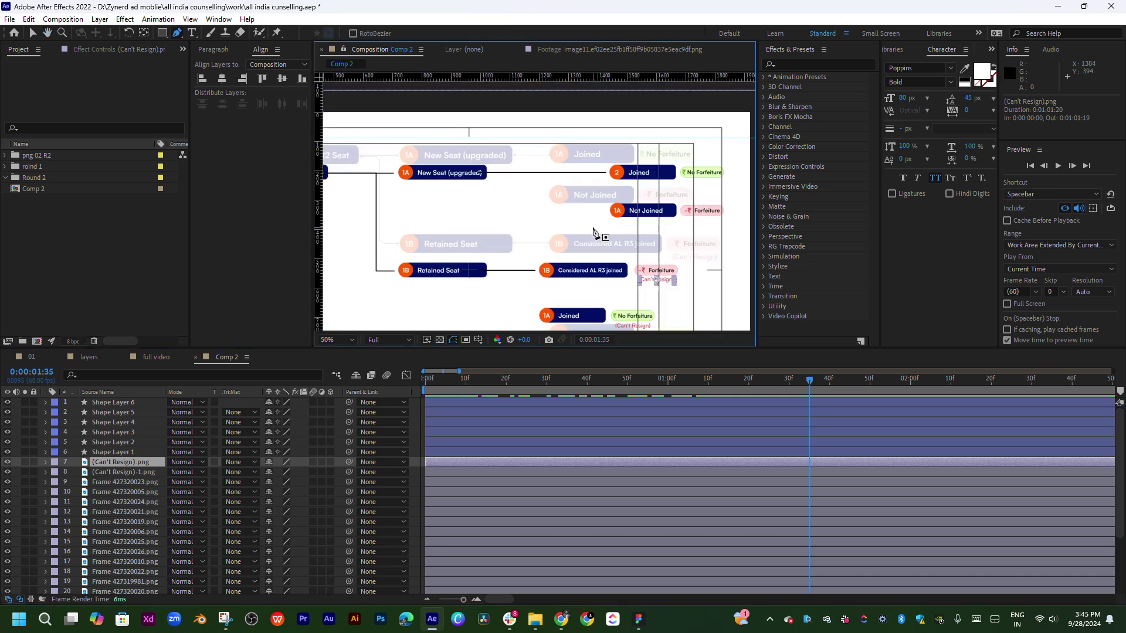
scroll(623, 197, up, 1)
key(g)
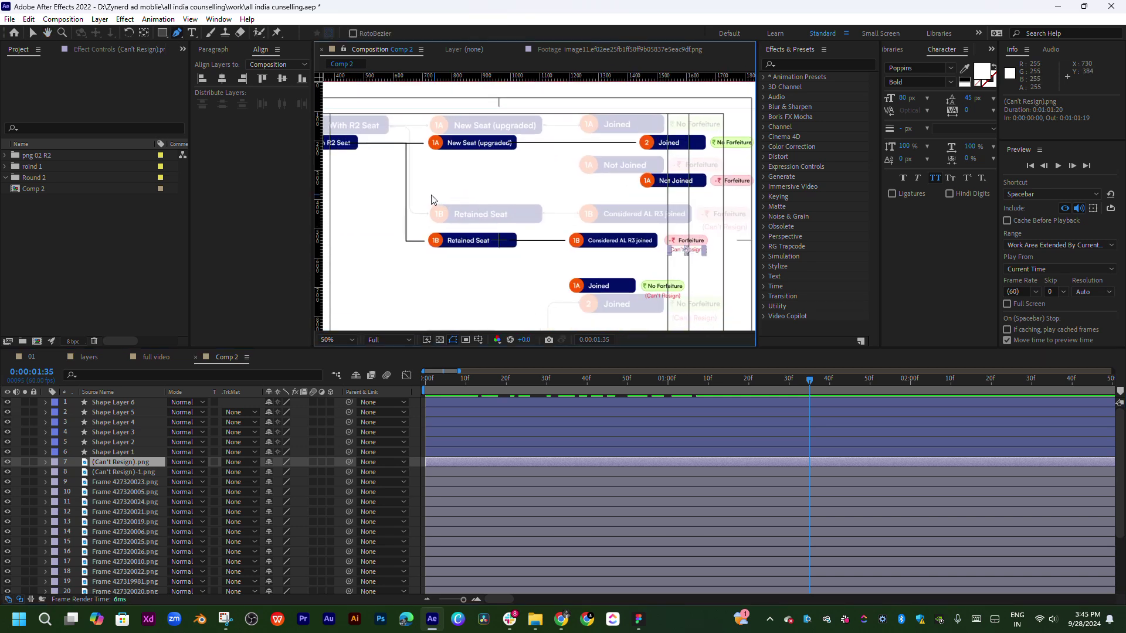
key(v)
click(406, 197)
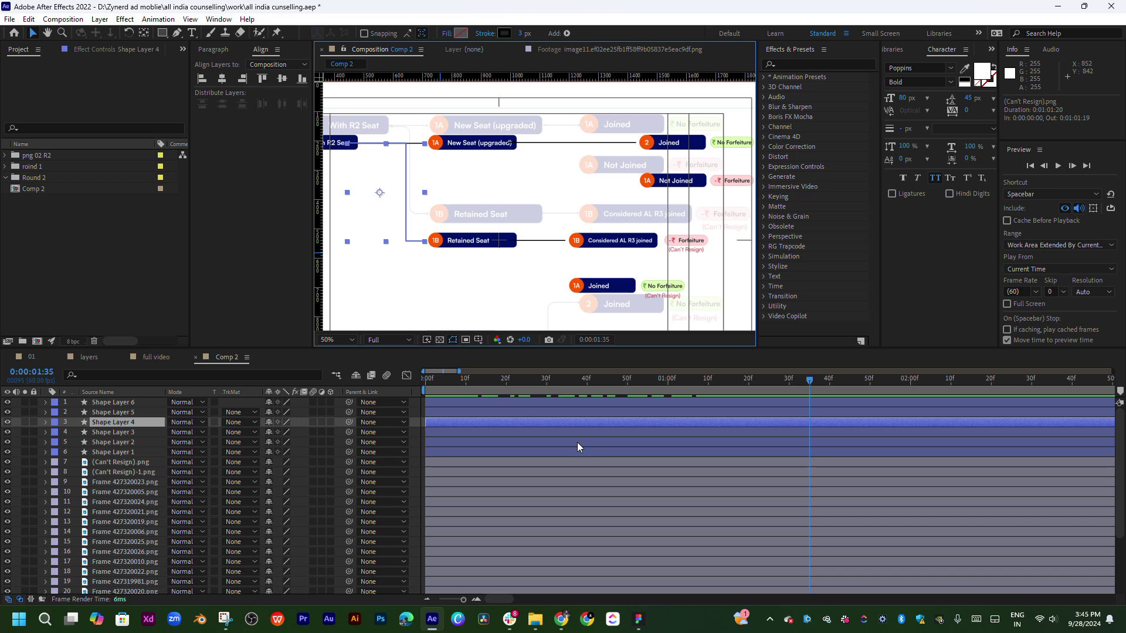
key(ctrl+z)
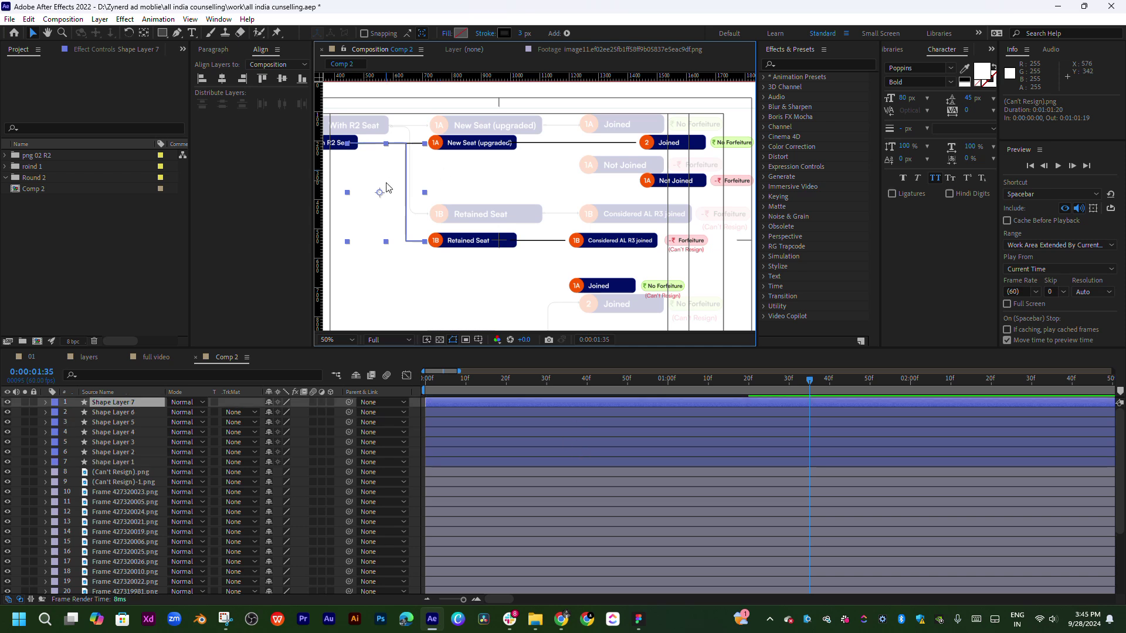
Drag the copied connector right, between the Joined and Considered AL R3 joined boxes
mouse_move(376, 194)
mouse_down()
mouse_move(622, 193)
mouse_move(594, 191)
mouse_move(603, 205)
mouse_up()
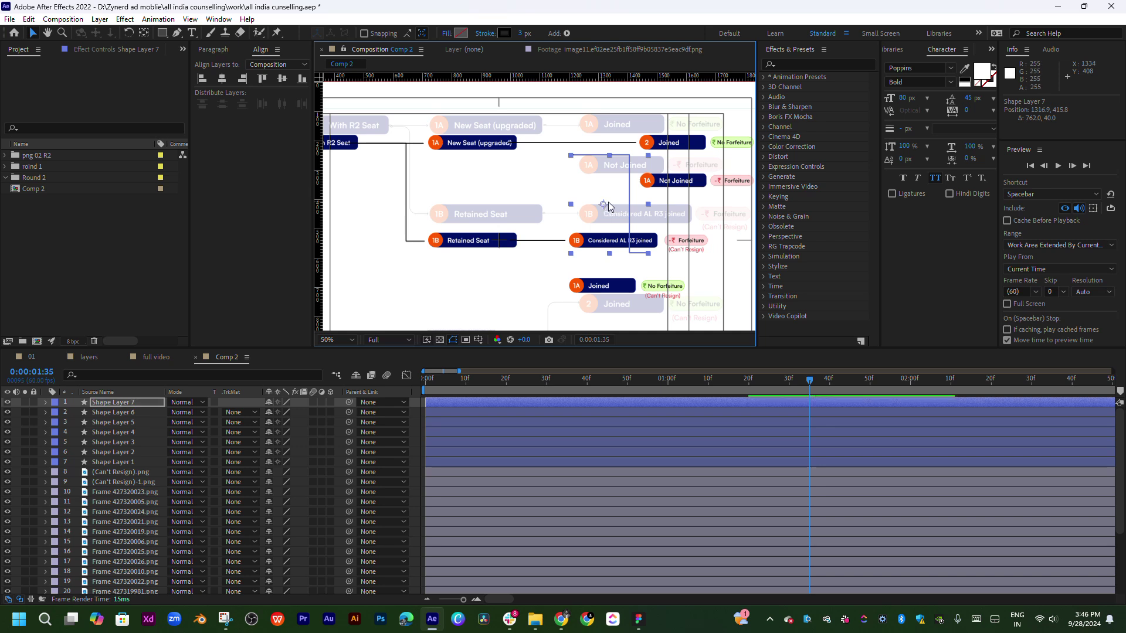
scroll(603, 202, up, 2)
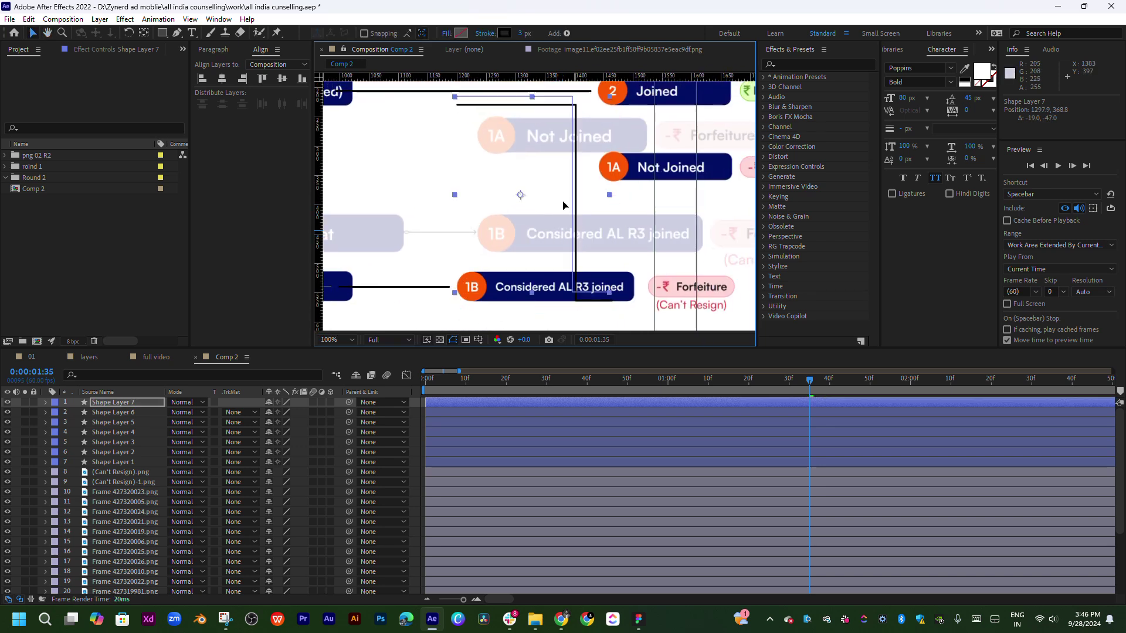
mouse_move(576, 234)
mouse_down()
mouse_move(505, 208)
mouse_move(554, 207)
mouse_move(519, 209)
mouse_up()
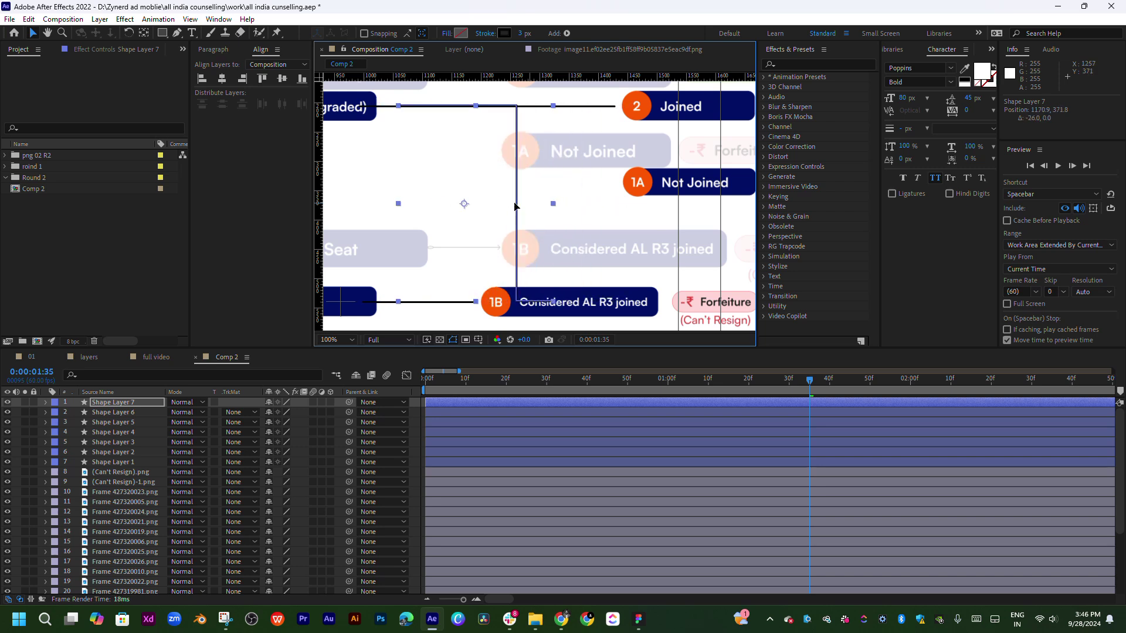
drag(503, 168, 557, 177)
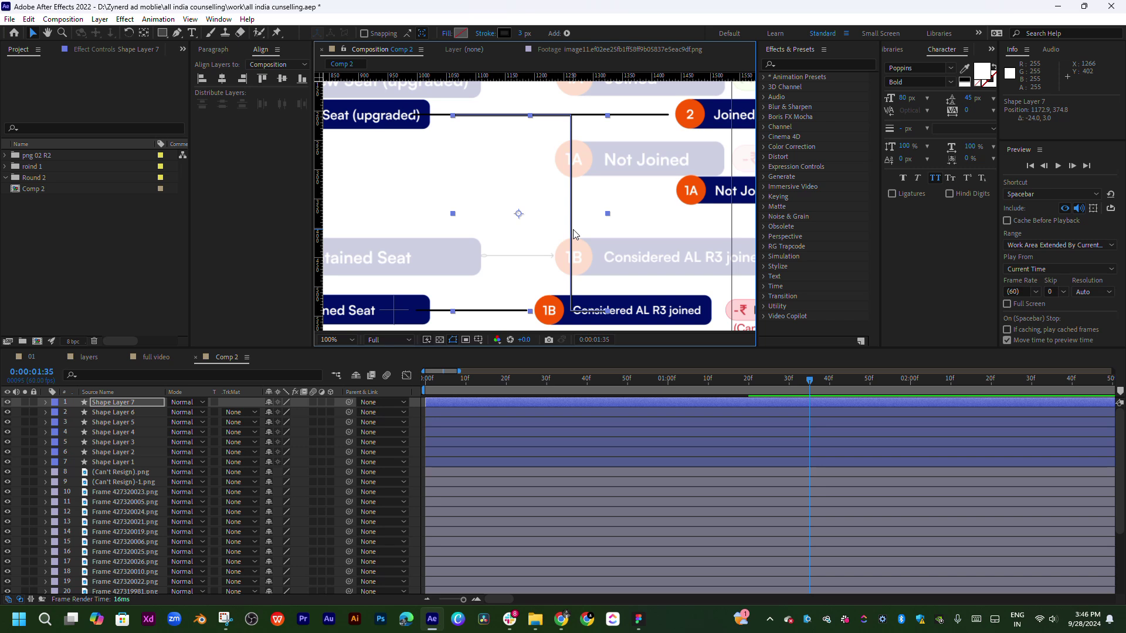
scroll(571, 200, up, 1)
drag(567, 188, 631, 299)
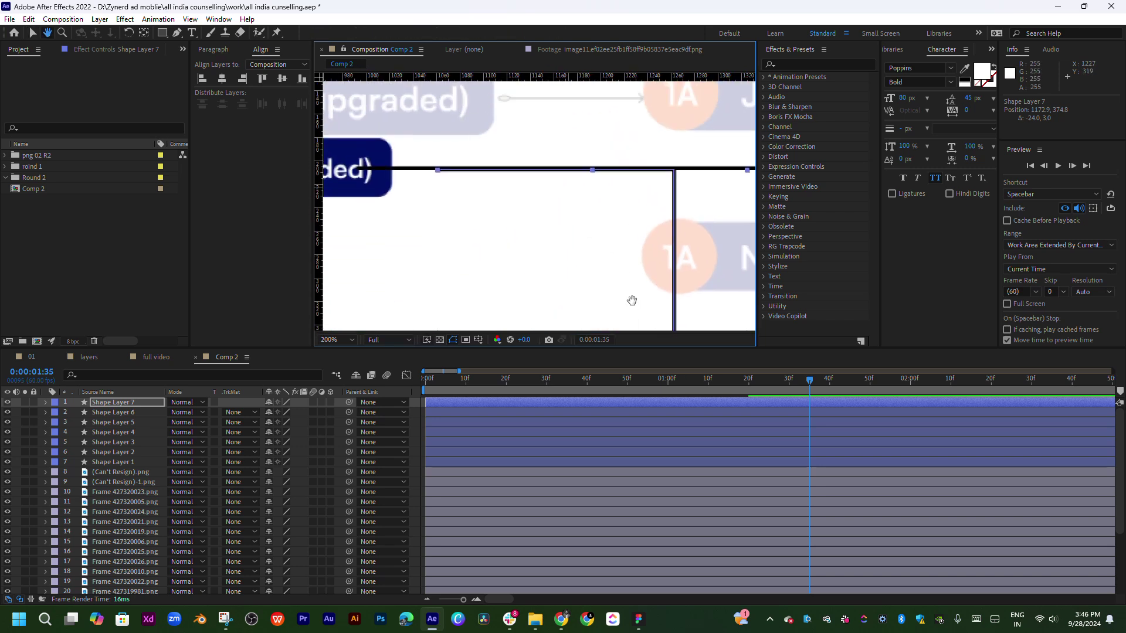
drag(585, 180, 591, 211)
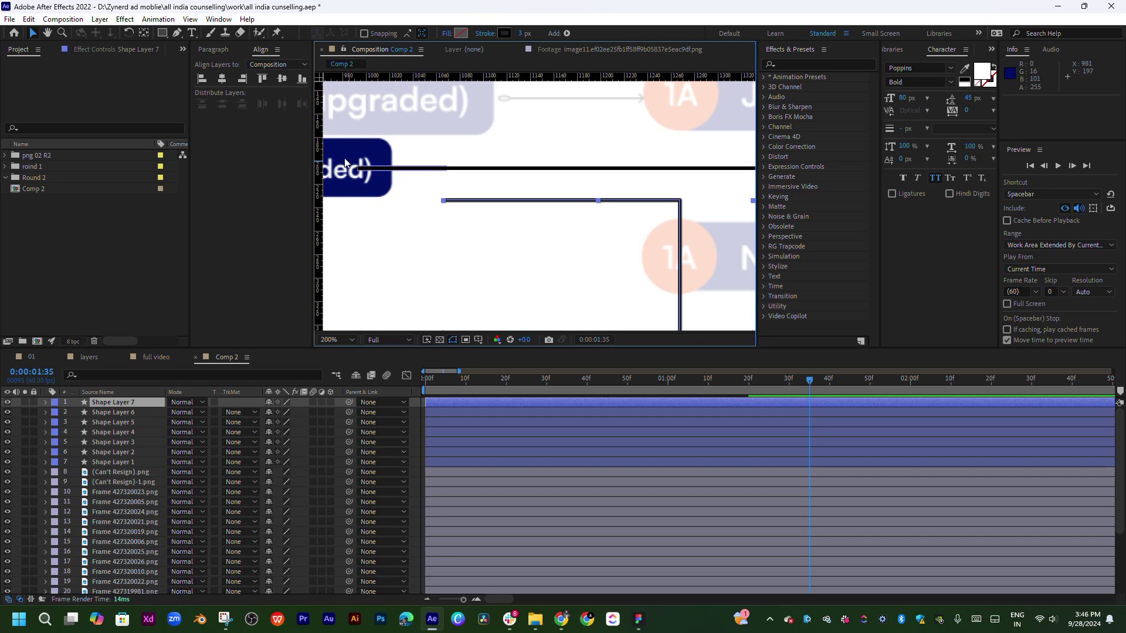
Edit the copy's path with the Pen tool, deleting its left point and undoing the branch shift
click(177, 33)
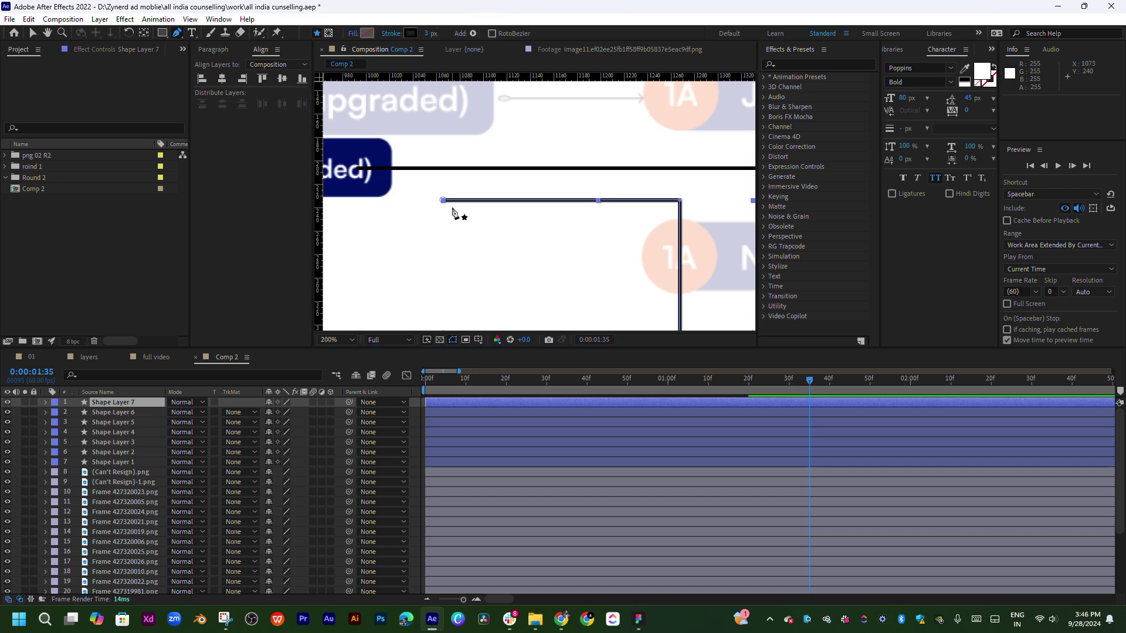
mouse_move(444, 202)
mouse_down()
mouse_move(667, 205)
mouse_move(583, 200)
mouse_move(601, 216)
mouse_up()
key(v)
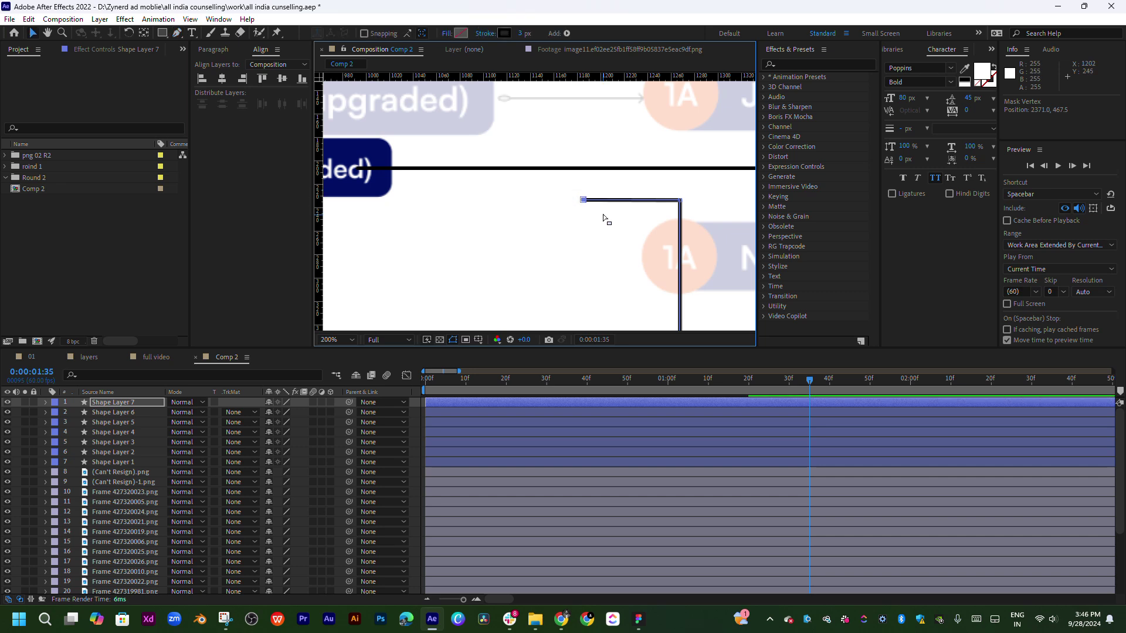
key(Delete)
mouse_move(679, 238)
mouse_down()
mouse_move(523, 152)
mouse_move(556, 164)
mouse_up()
scroll(589, 283, down, 1)
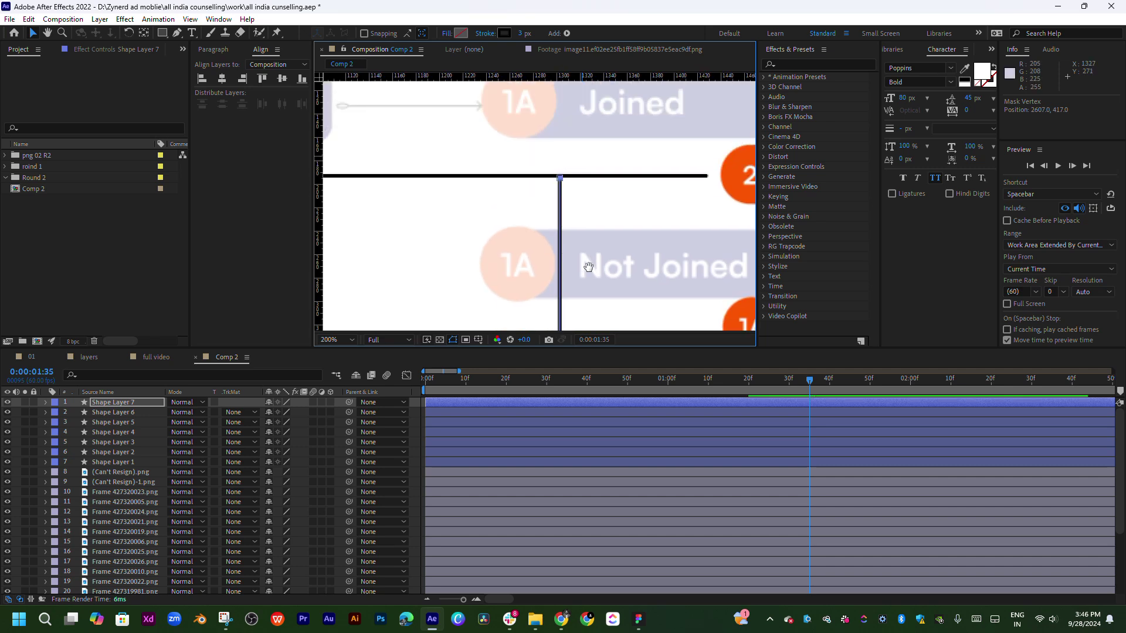
scroll(589, 283, down, 1)
drag(589, 282, 592, 251)
key(v)
key(ctrl+z)
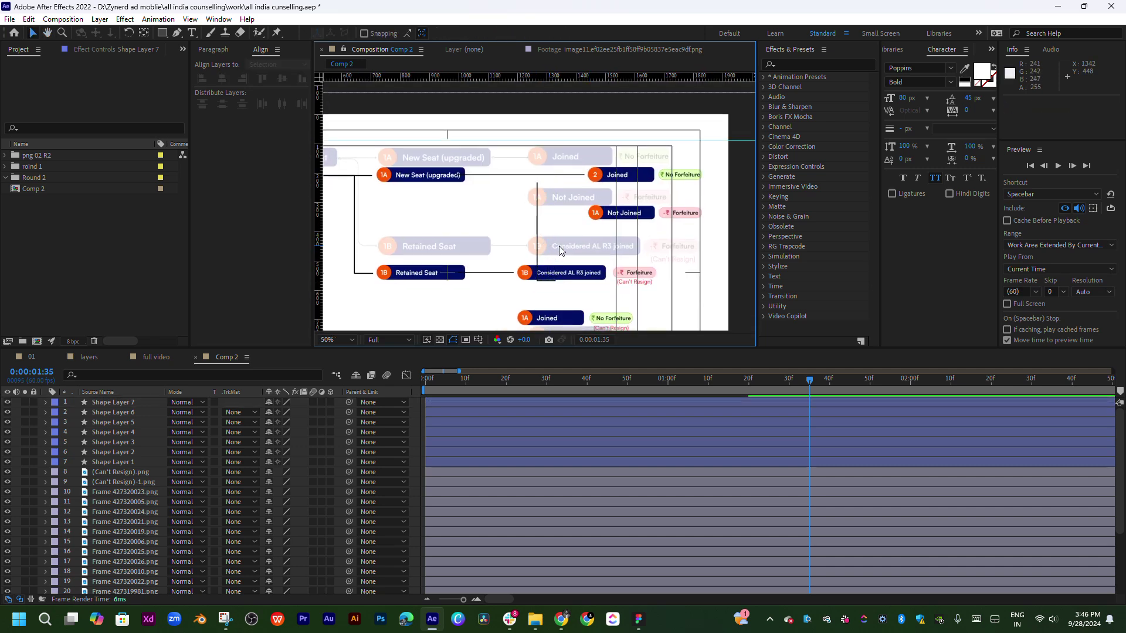
Stretch Shape Layer 7 slightly wider and move it up toward the Not Joined row
click(539, 236)
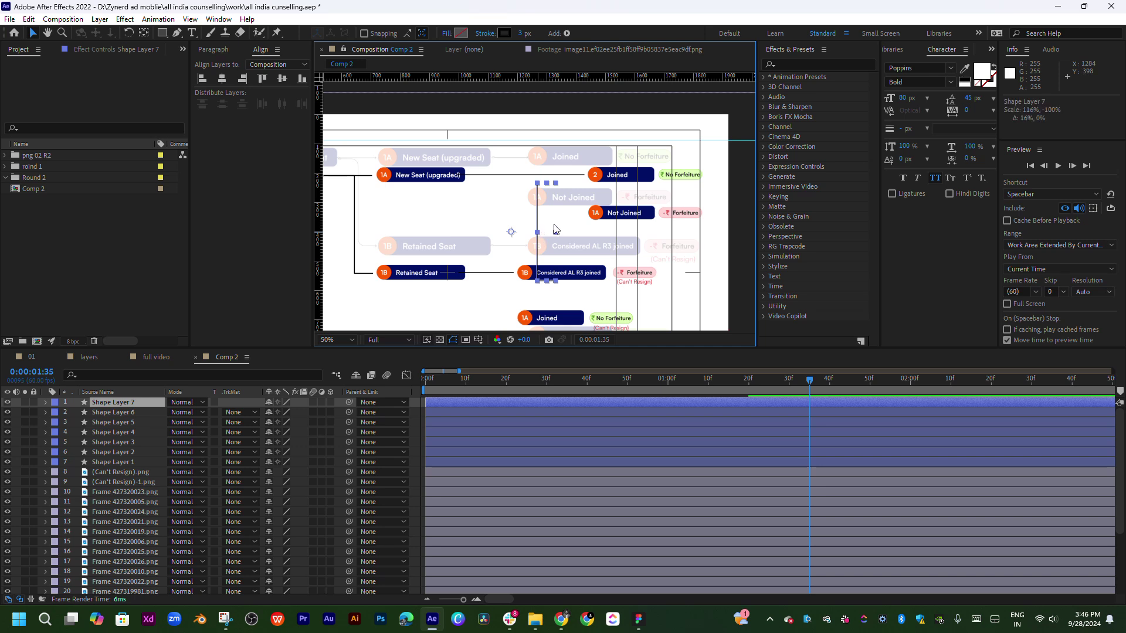
drag(539, 237, 548, 208)
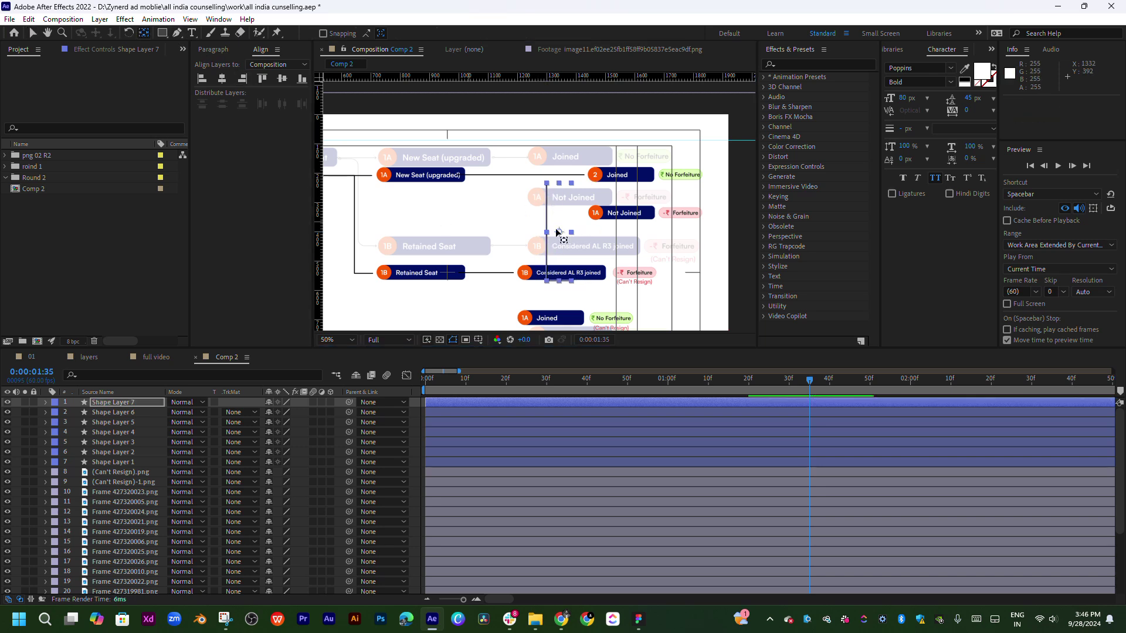
click(625, 243)
click(550, 241)
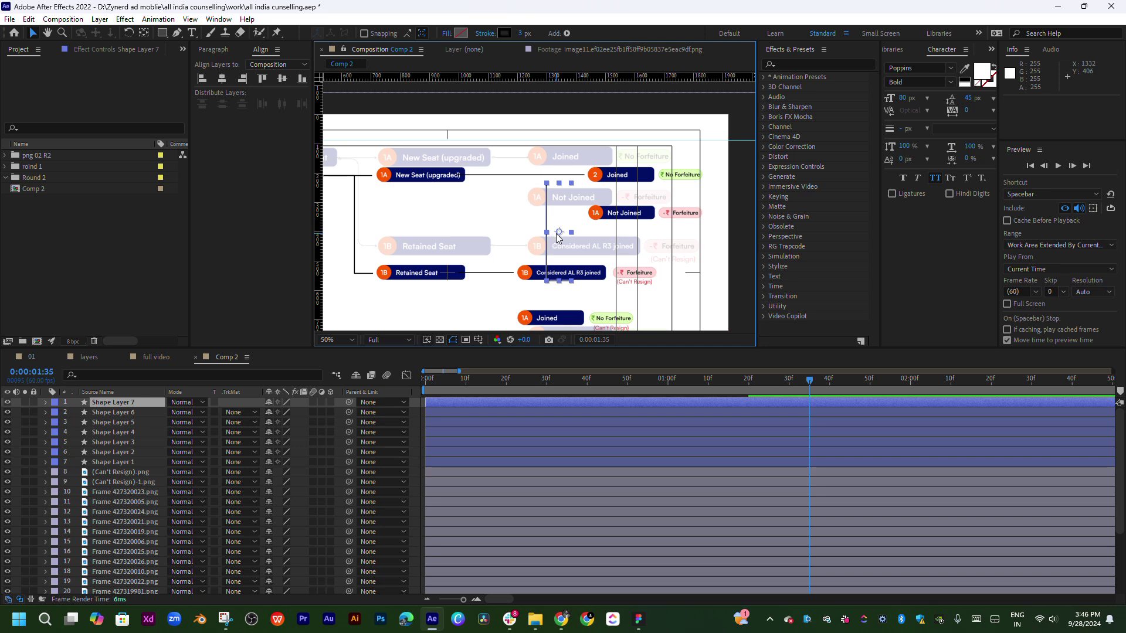
mouse_move(557, 236)
mouse_down()
mouse_move(552, 210)
mouse_move(503, 229)
mouse_move(496, 270)
mouse_up()
Raise the copy so its top meets the 2 Joined line, at 1303.8, 309.8
scroll(559, 210, up, 2)
scroll(556, 302, down, 3)
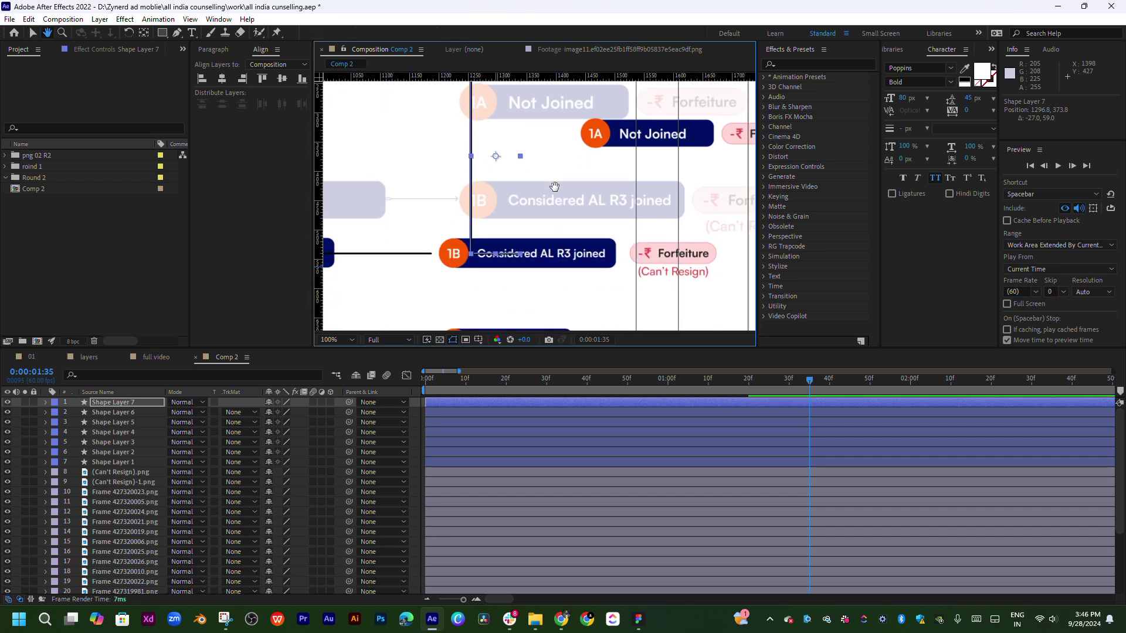
drag(497, 260, 500, 177)
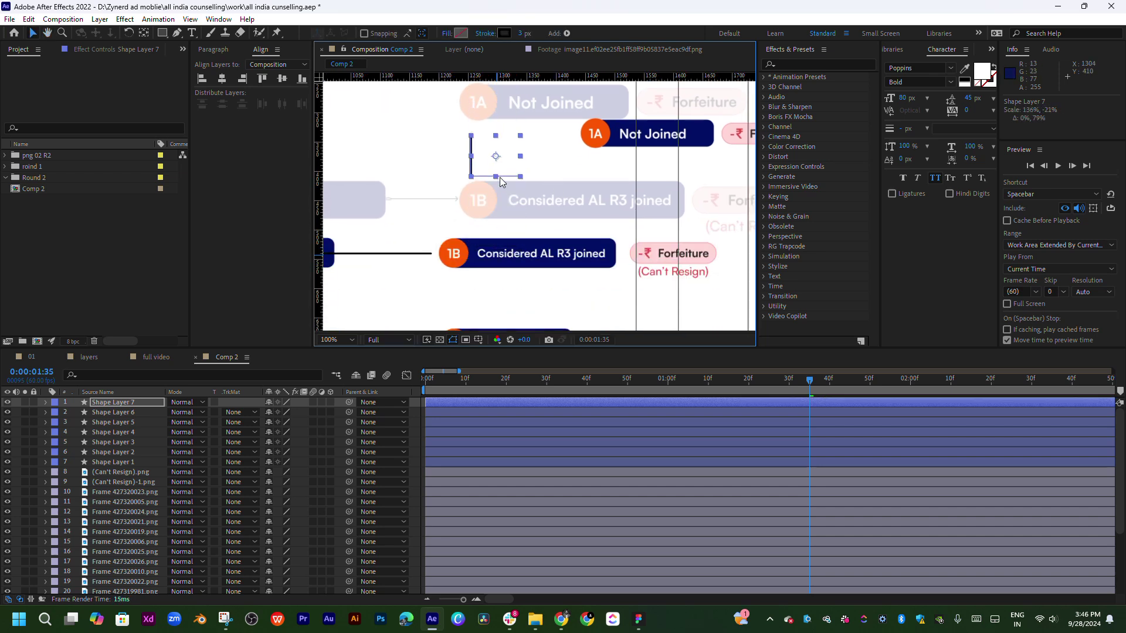
key(ctrl+z)
drag(520, 238, 534, 218)
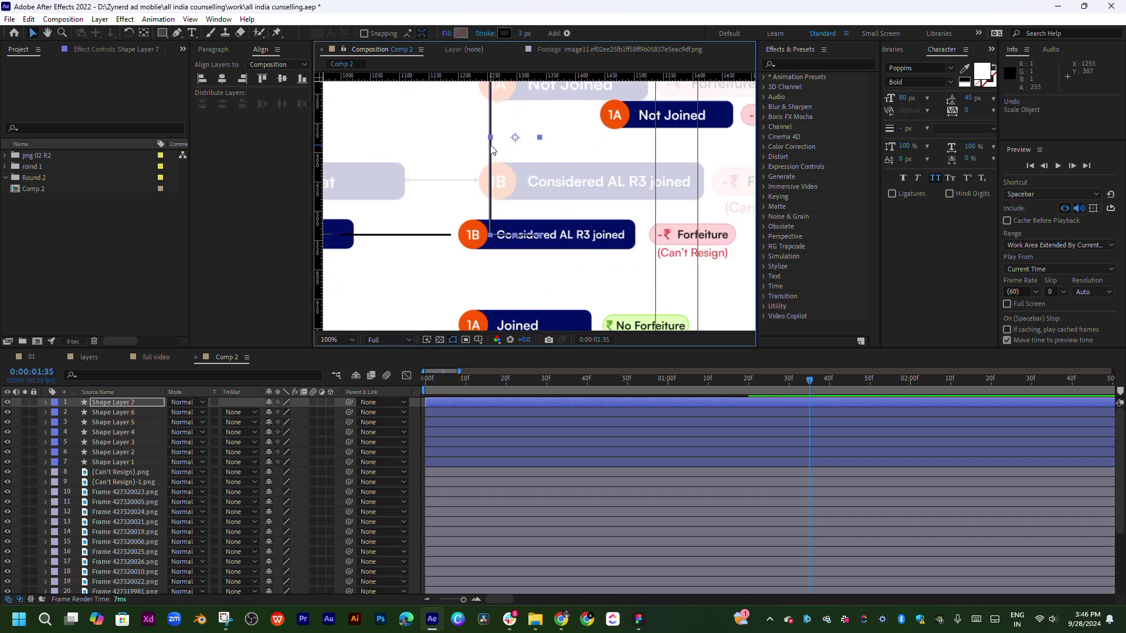
mouse_move(495, 151)
mouse_down()
mouse_move(500, 113)
mouse_move(511, 204)
mouse_up()
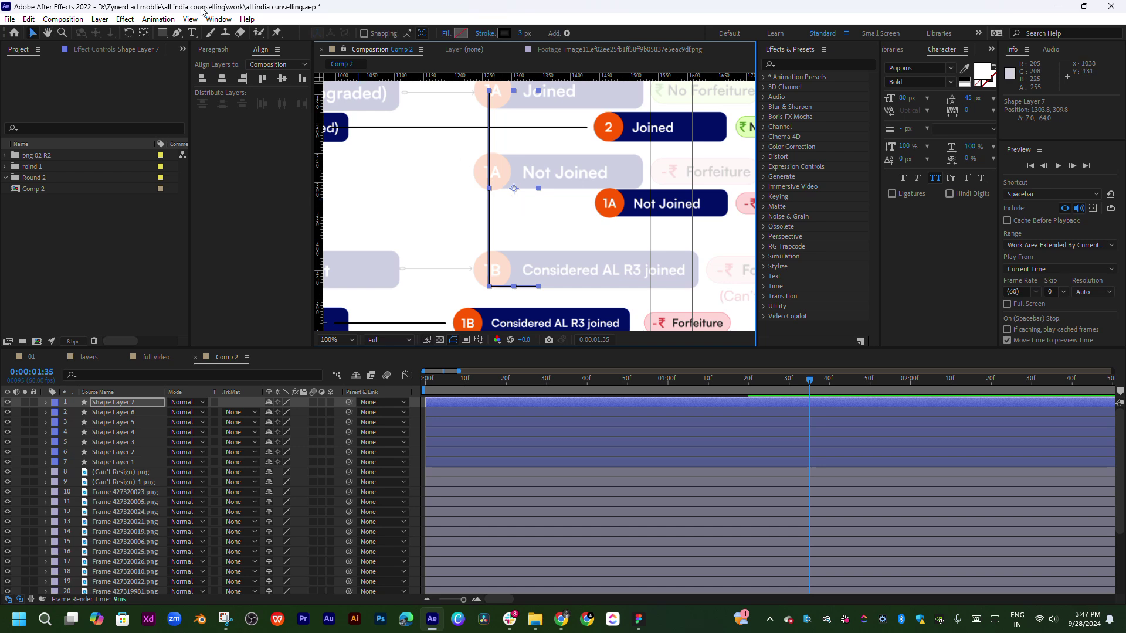
Shorten the bracket's vertical line from the top with the Pen tool, undoing a stray edit
click(179, 36)
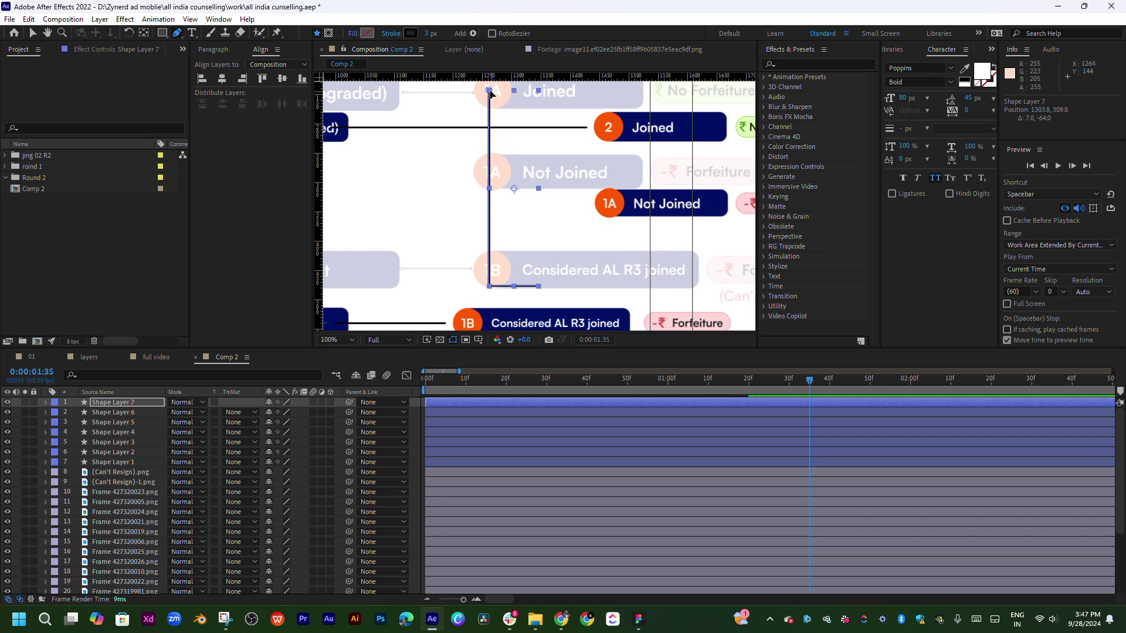
drag(489, 91, 489, 184)
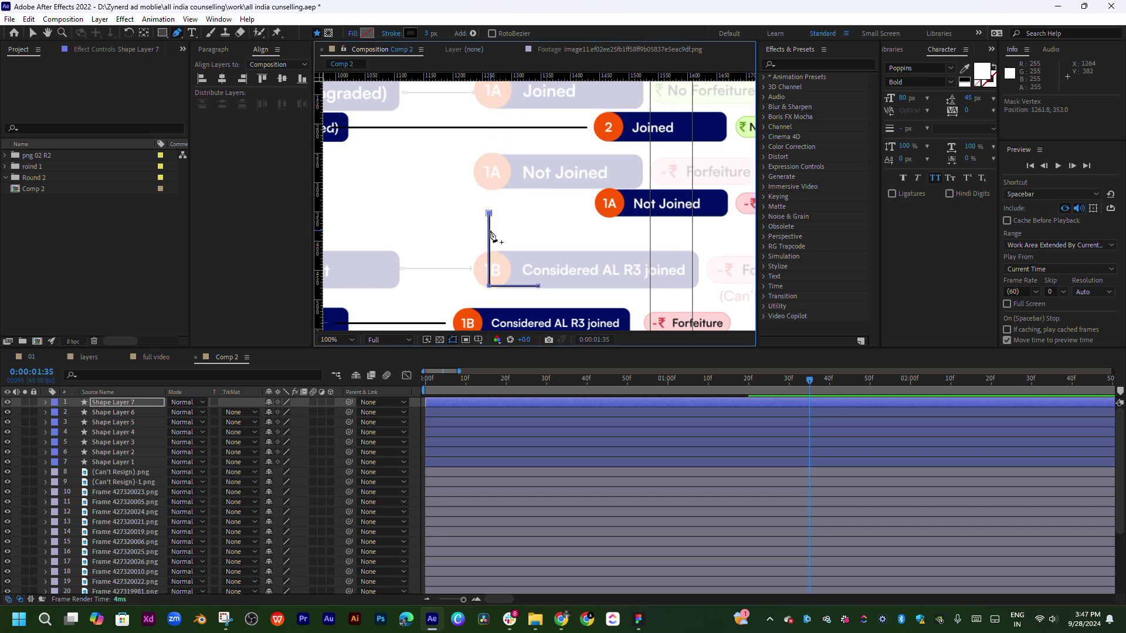
key(v)
drag(488, 213, 488, 128)
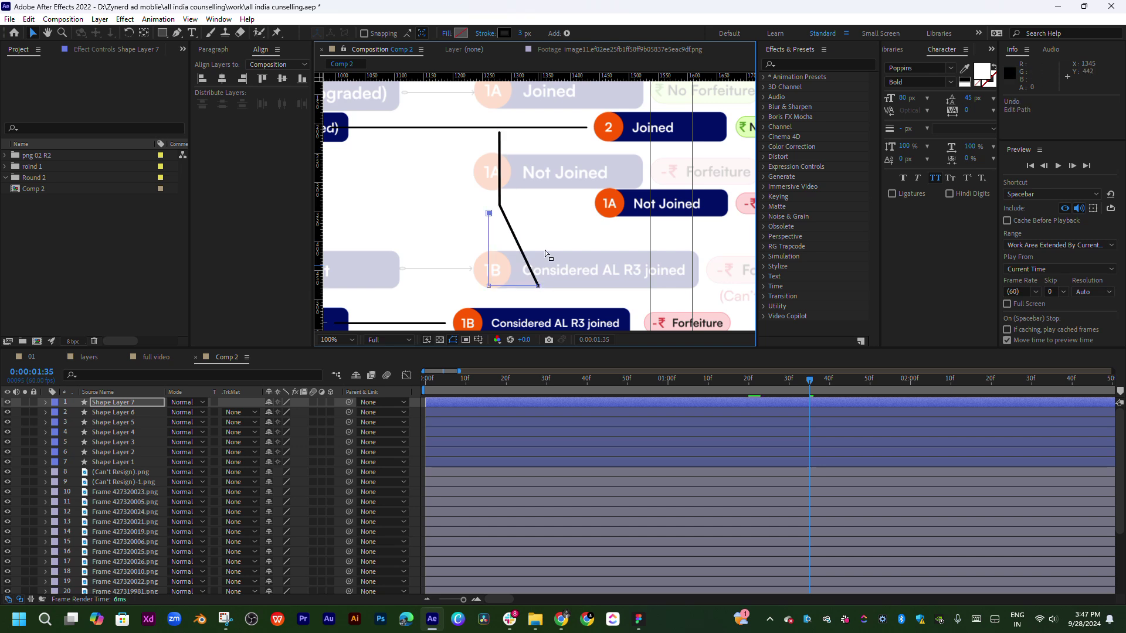
key(ctrl+z)
Move the L-shaped connector up and right, and align a guide with the 1A Not Joined box
mouse_move(554, 203)
mouse_down()
mouse_move(467, 287)
mouse_move(529, 213)
mouse_move(421, 264)
mouse_up()
scroll(521, 210, up, 1)
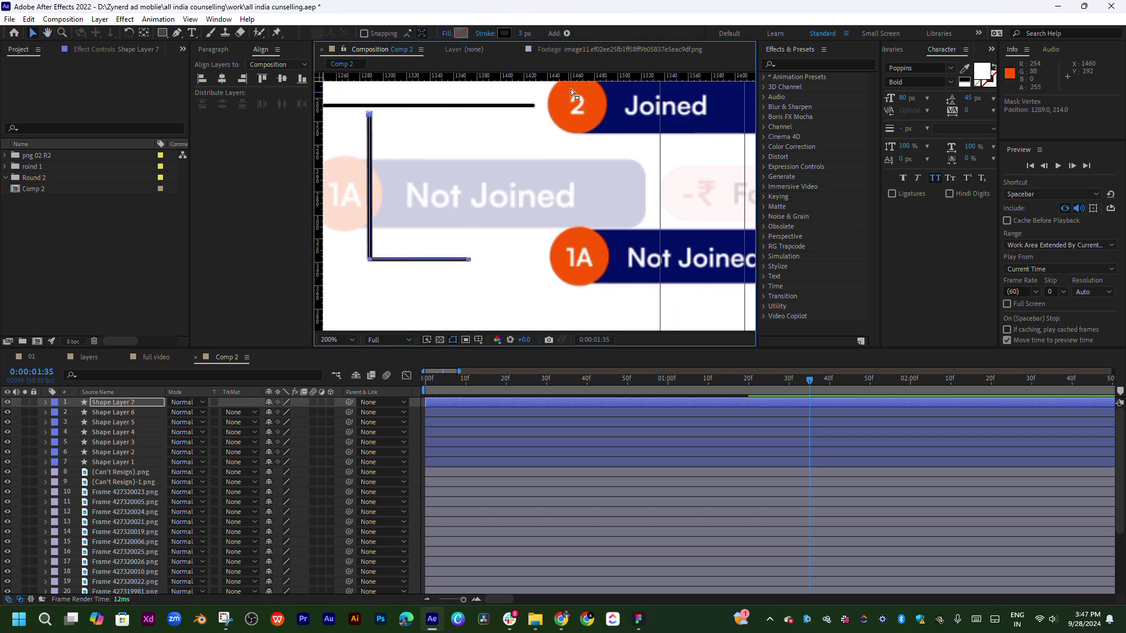
click(614, 244)
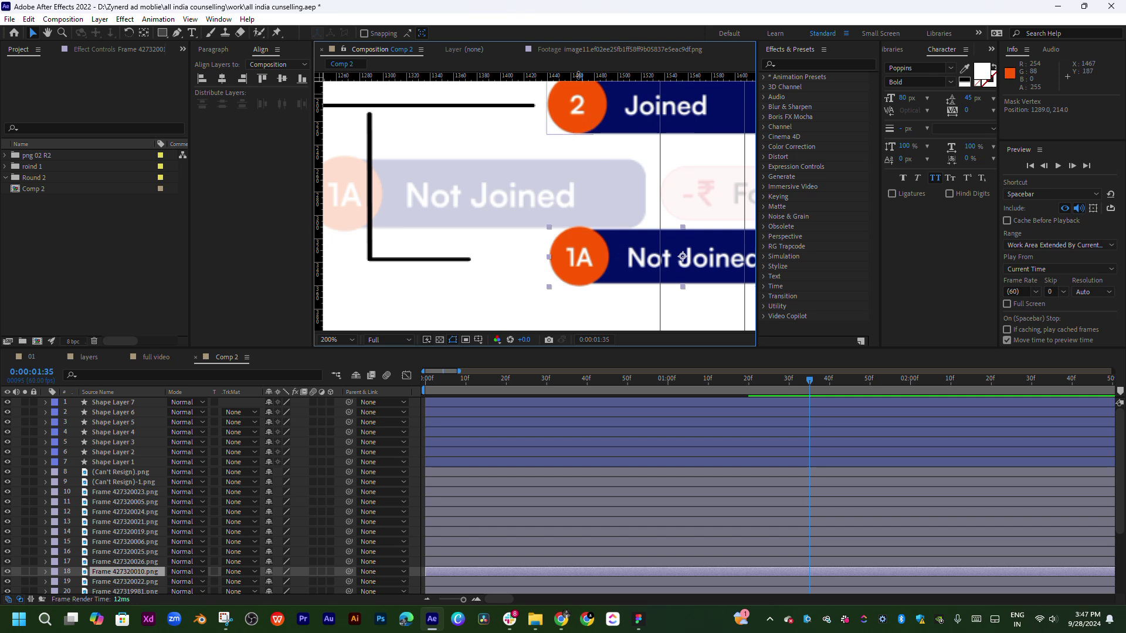
drag(600, 250, 599, 257)
drag(497, 222, 588, 213)
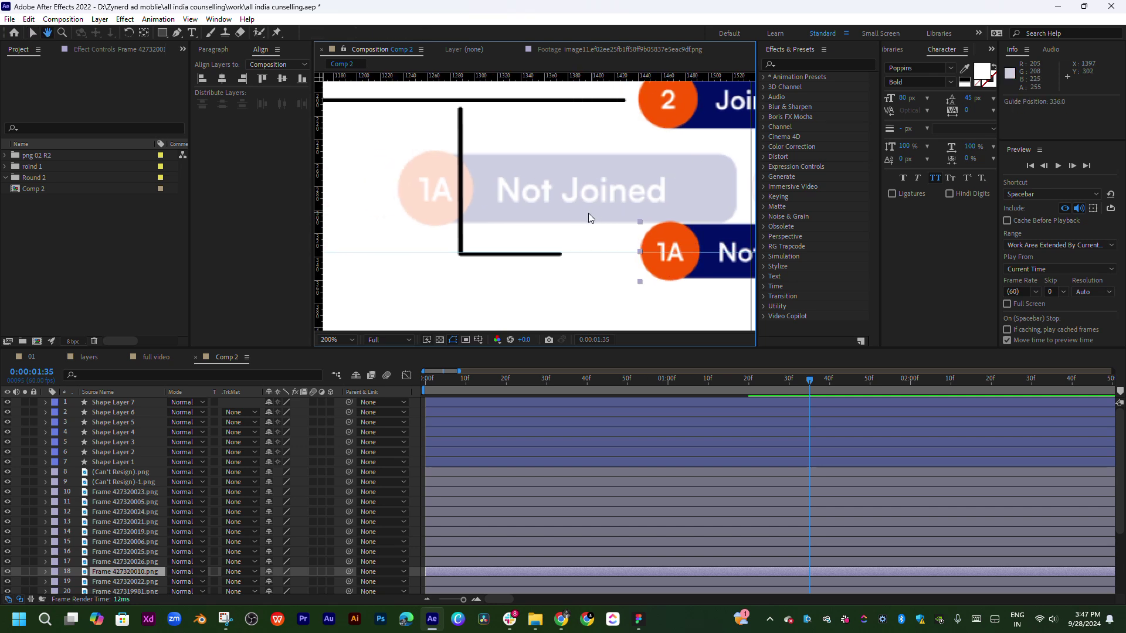
scroll(560, 220, up, 1)
scroll(569, 173, up, 1)
Slide the connector right until its lower leg reaches the 1A Not Joined circle, at 1361.3, 308.0
drag(518, 260, 636, 256)
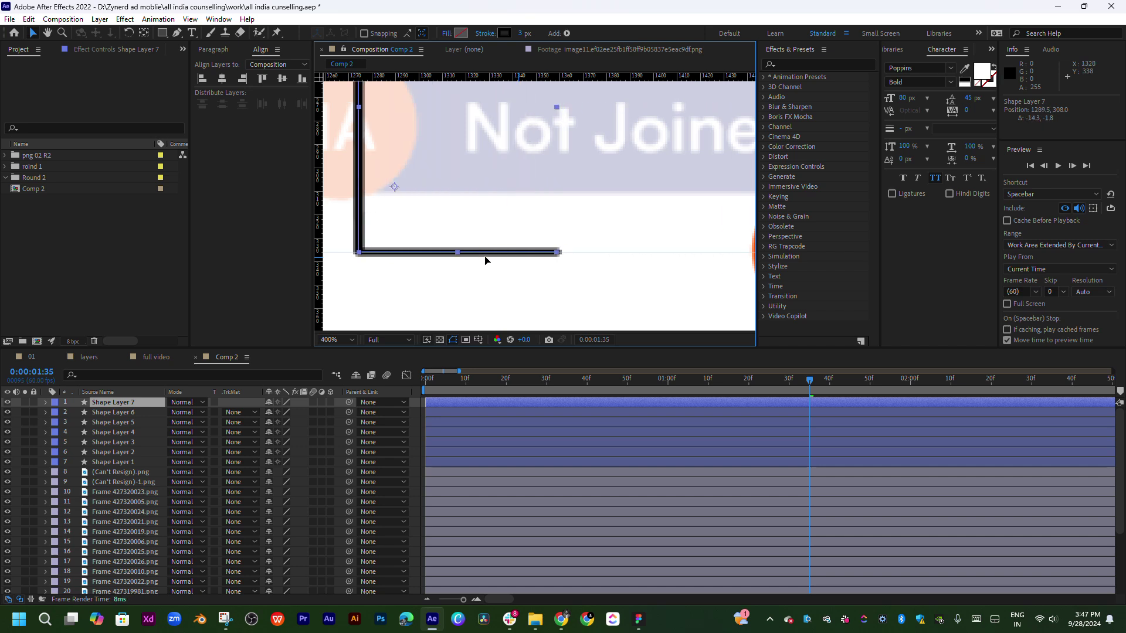
drag(637, 256, 491, 256)
scroll(527, 256, down, 2)
scroll(527, 257, up, 2)
scroll(527, 256, down, 2)
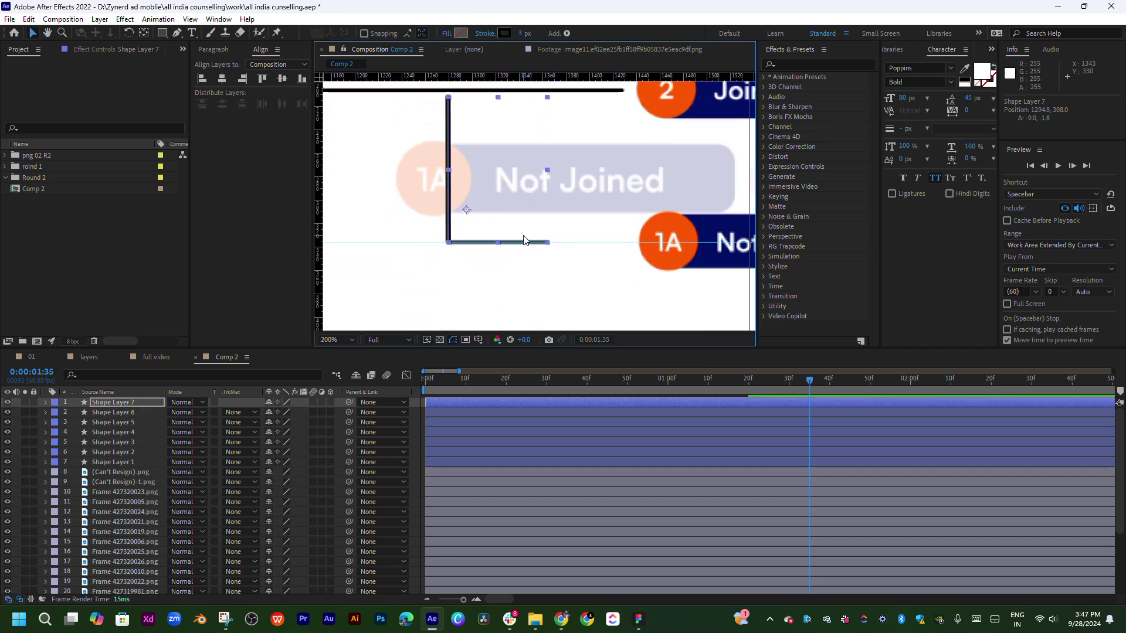
scroll(526, 256, down, 2)
scroll(524, 257, up, 1)
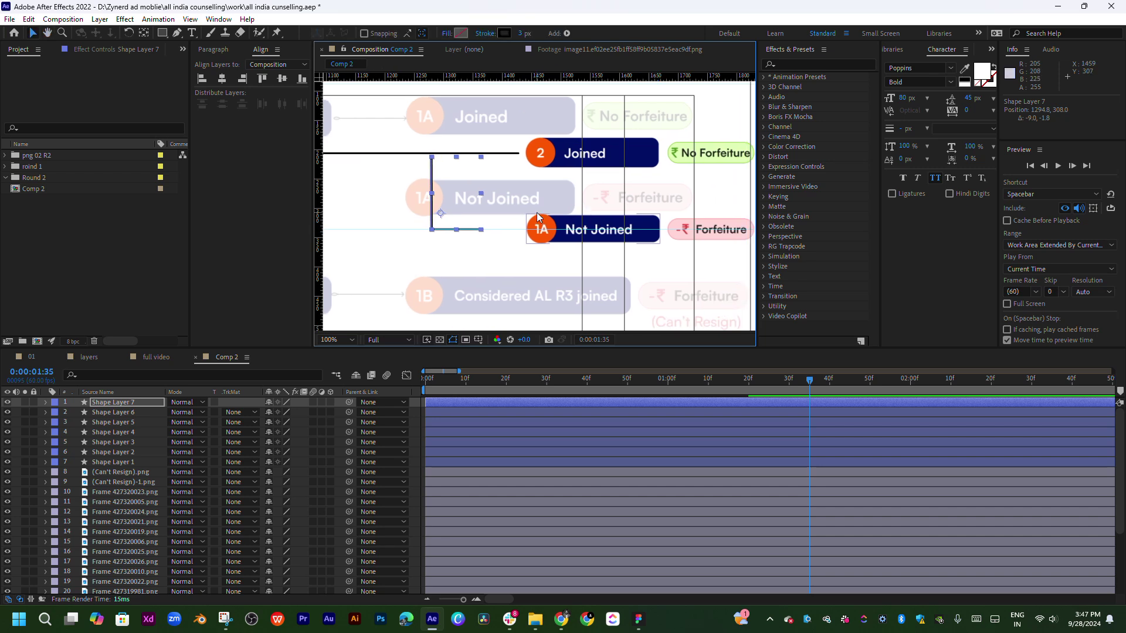
scroll(537, 212, up, 2)
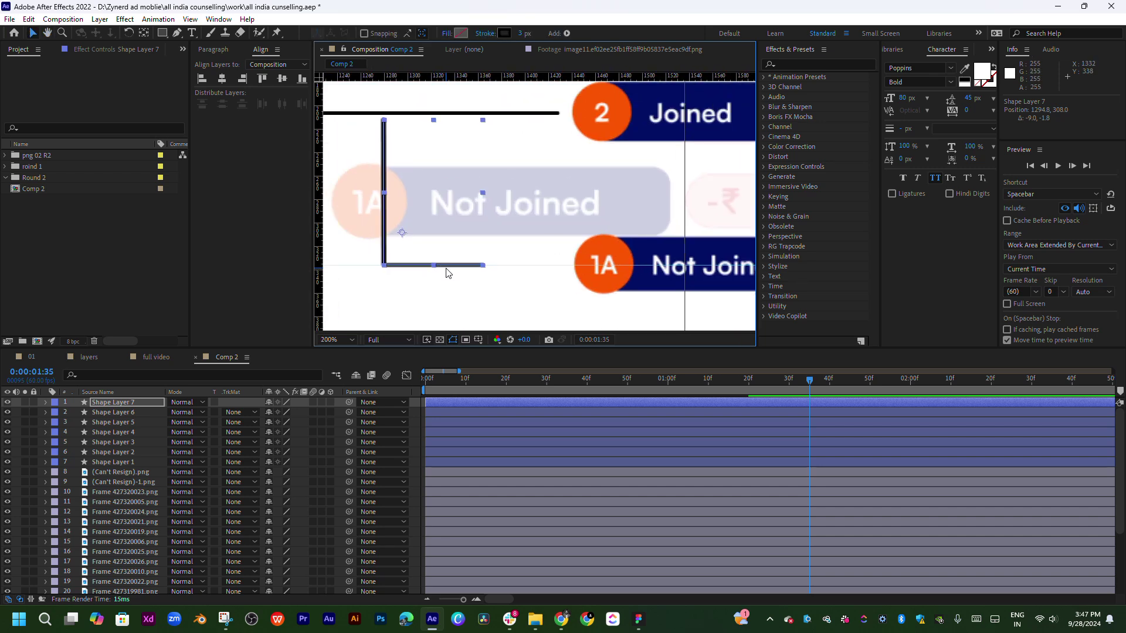
drag(445, 268, 517, 267)
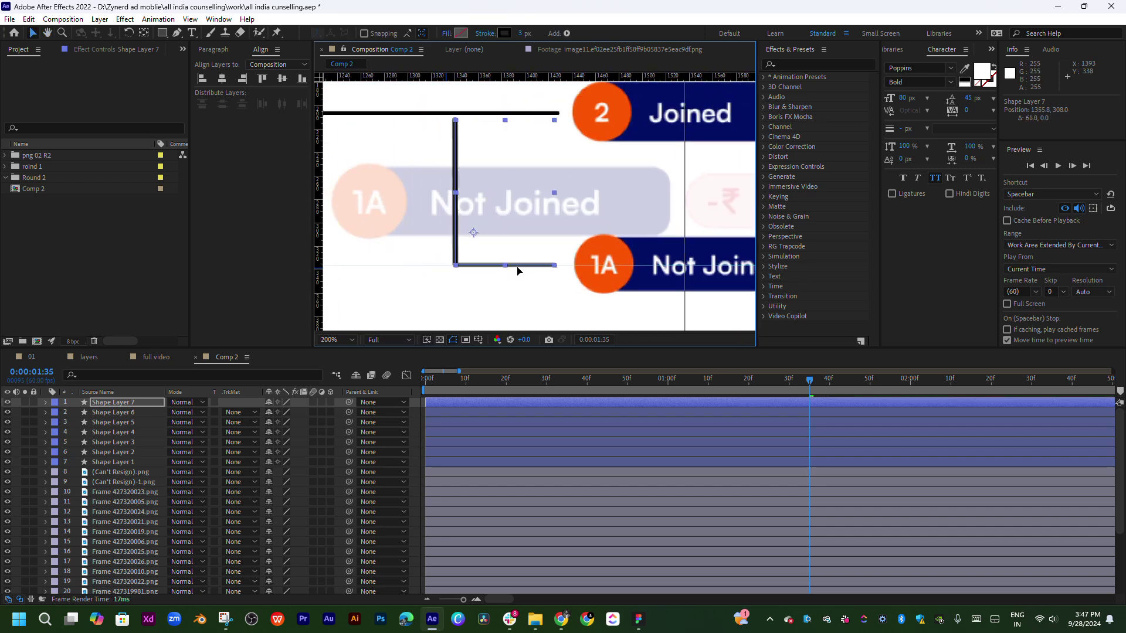
drag(747, 387, 807, 409)
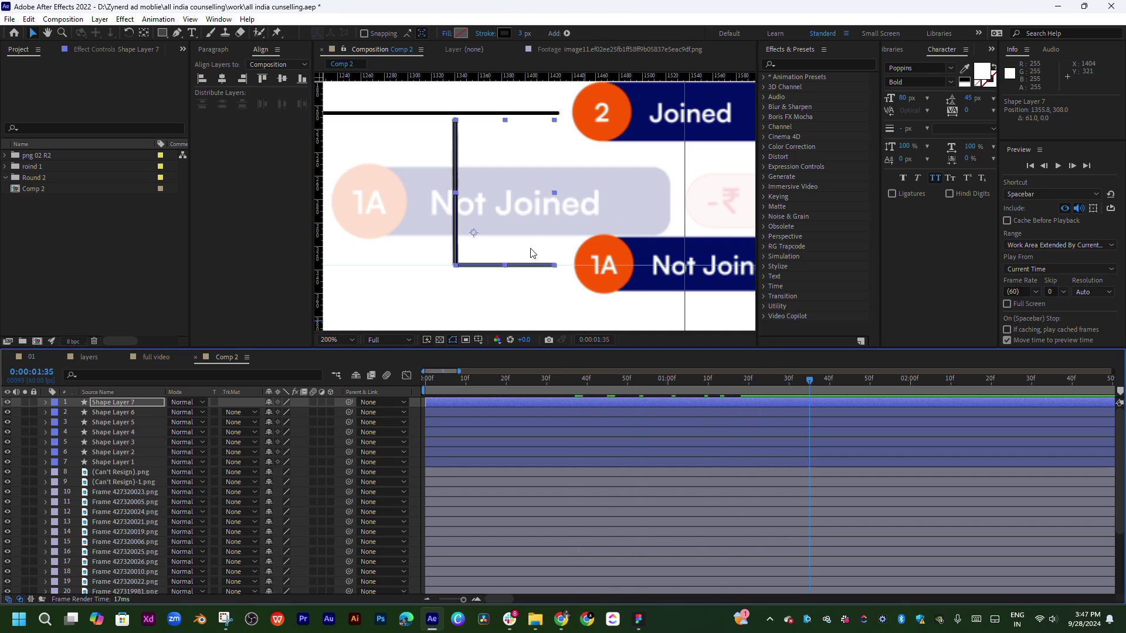
drag(518, 251, 524, 251)
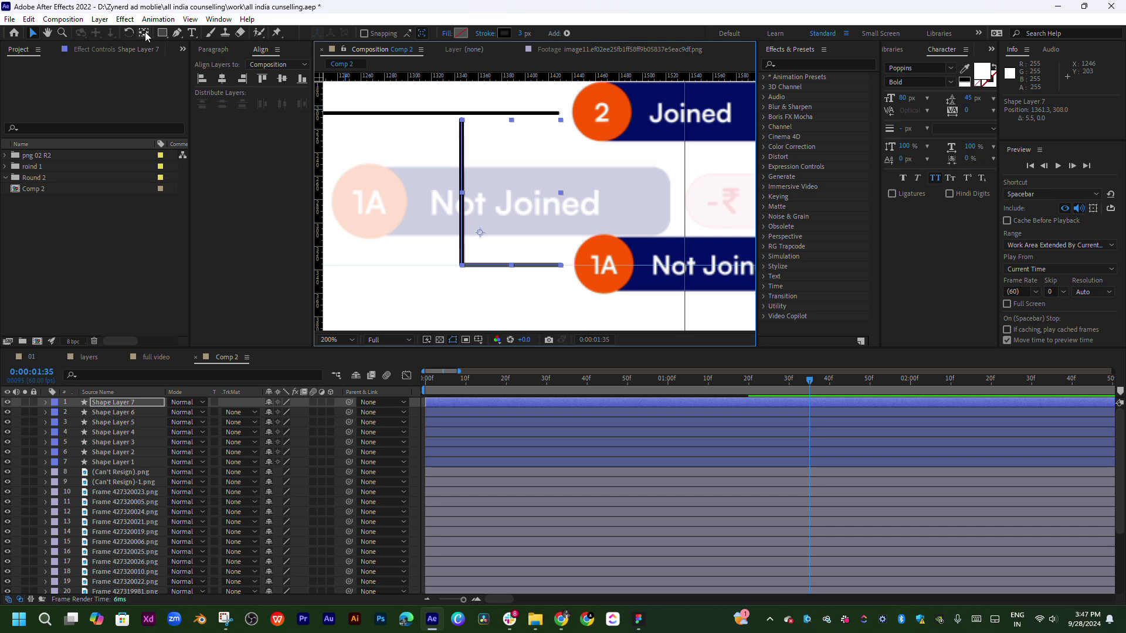
Show only Shape Layer 7's Position property in the timeline
key(y)
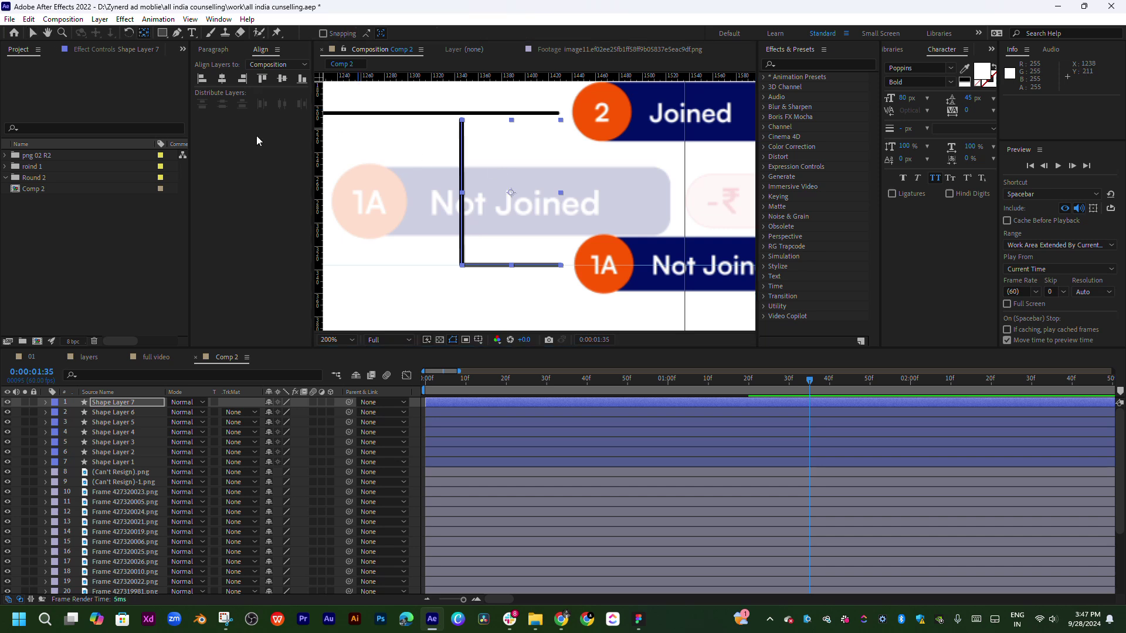
scroll(454, 164, up, 2)
scroll(543, 282, down, 3)
scroll(525, 239, up, 2)
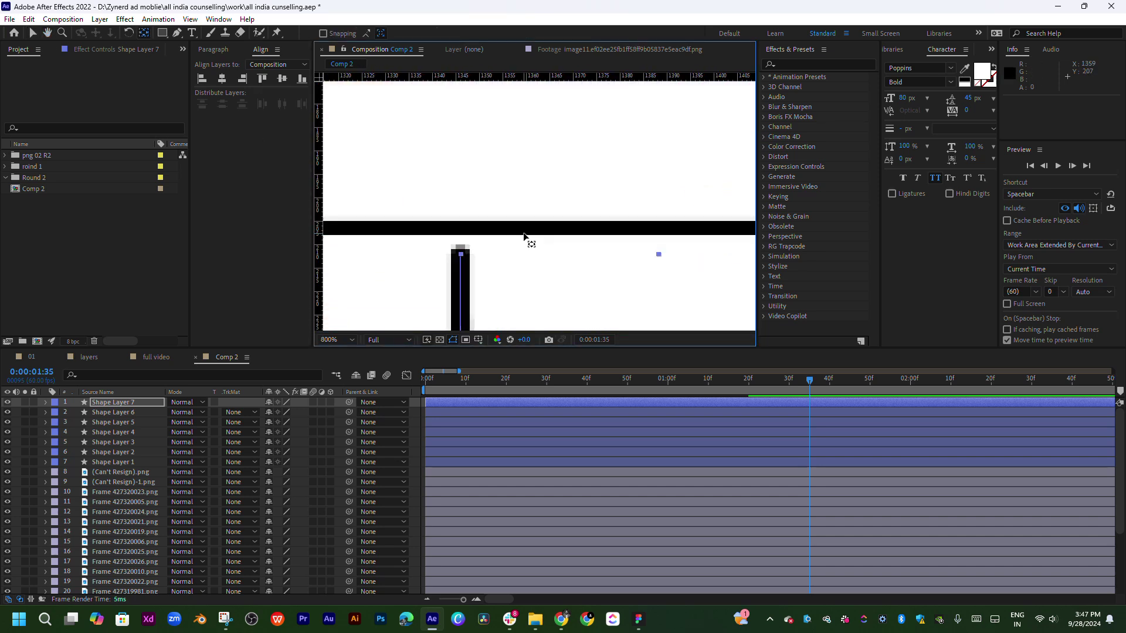
scroll(600, 173, up, 2)
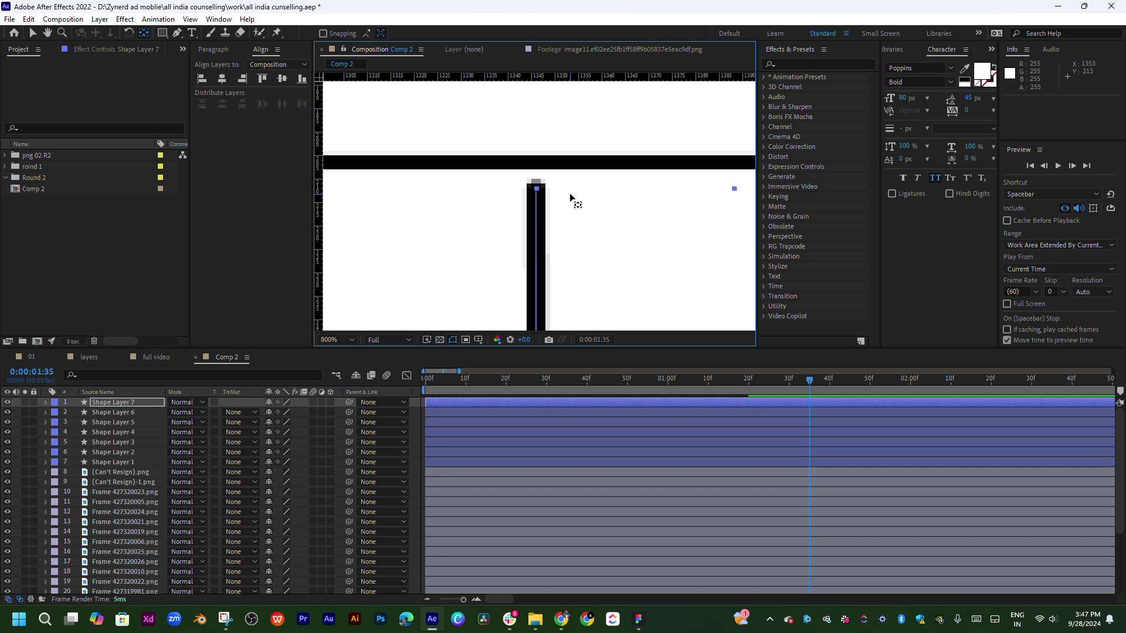
key(p)
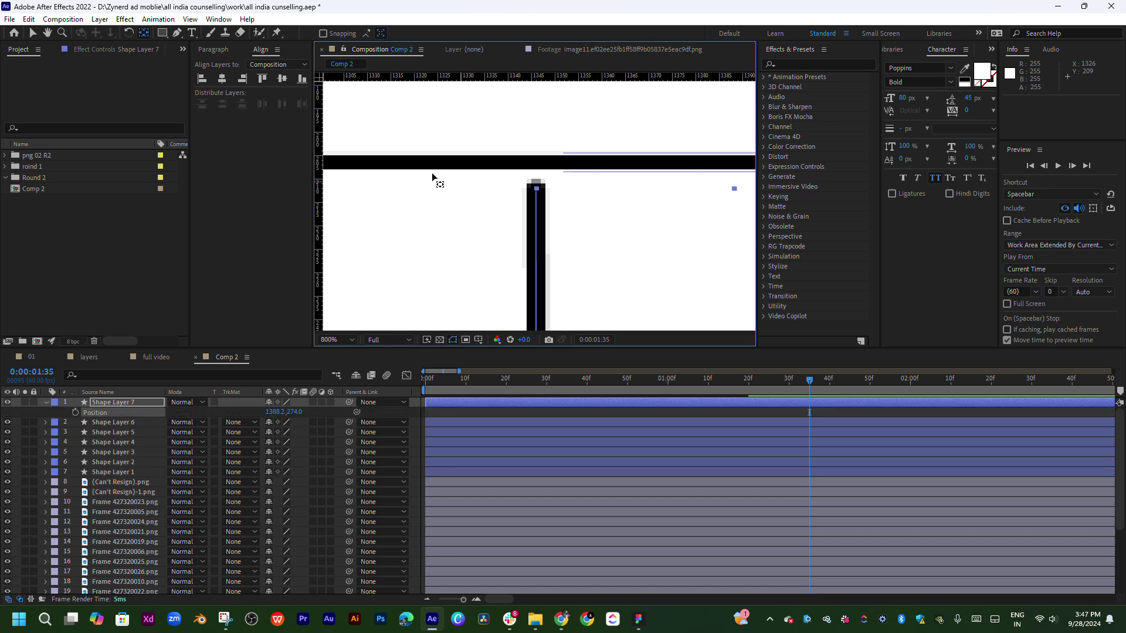
Extend the connector's vertical stroke up to the horizontal bar and preview the animation
click(178, 31)
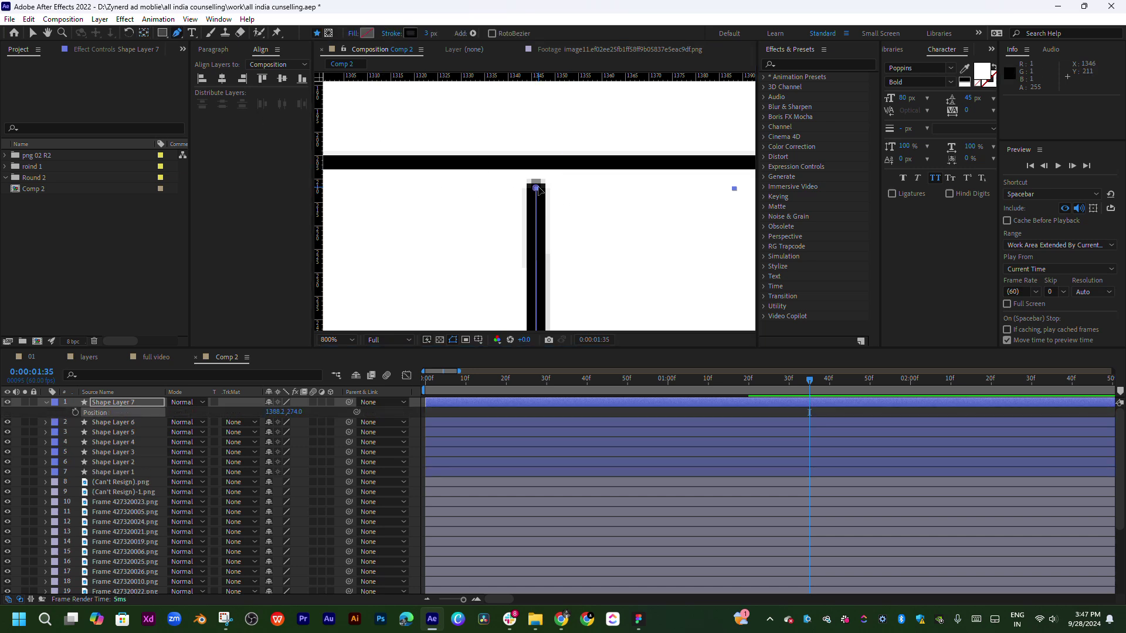
drag(537, 188, 536, 175)
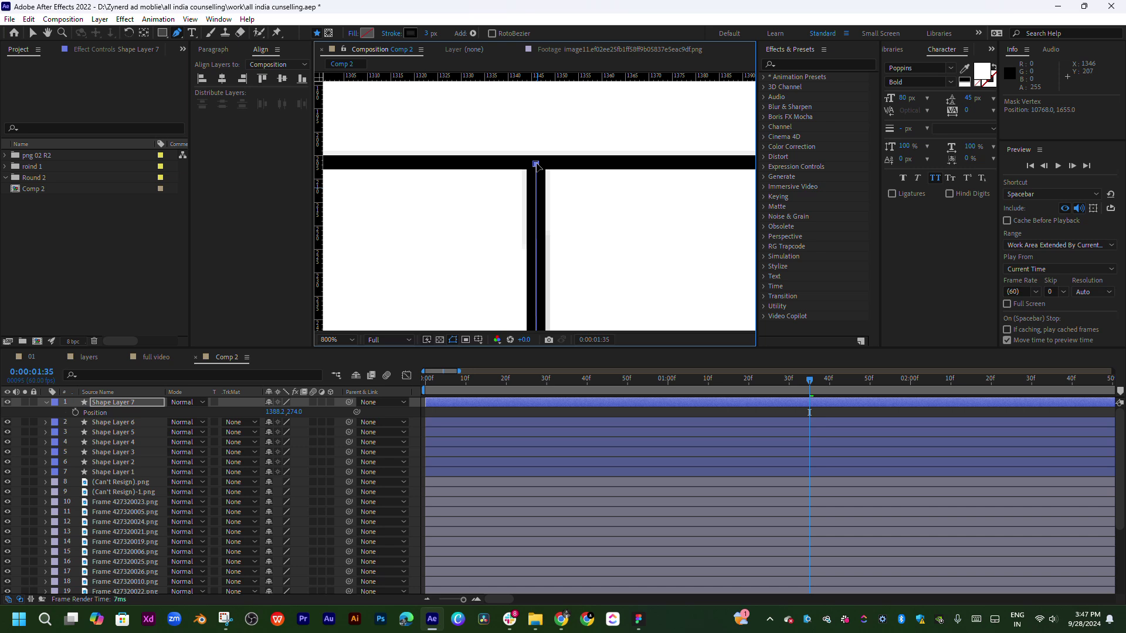
scroll(536, 165, down, 2)
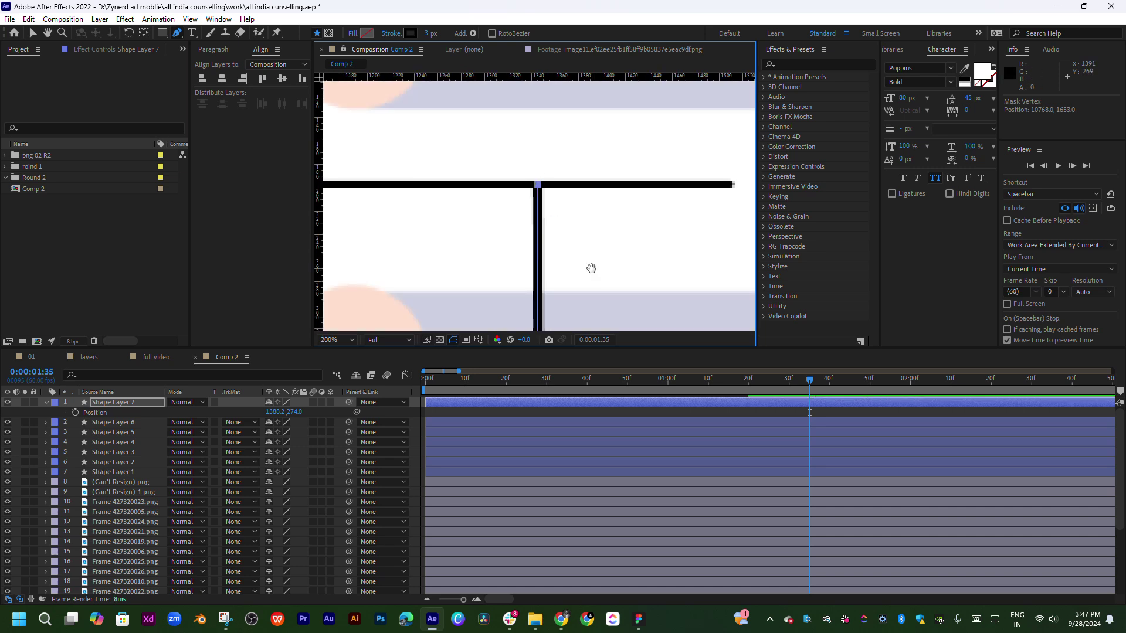
scroll(586, 234, down, 2)
mouse_move(712, 384)
mouse_down()
mouse_move(806, 386)
mouse_move(718, 414)
mouse_move(774, 415)
mouse_move(750, 414)
mouse_up()
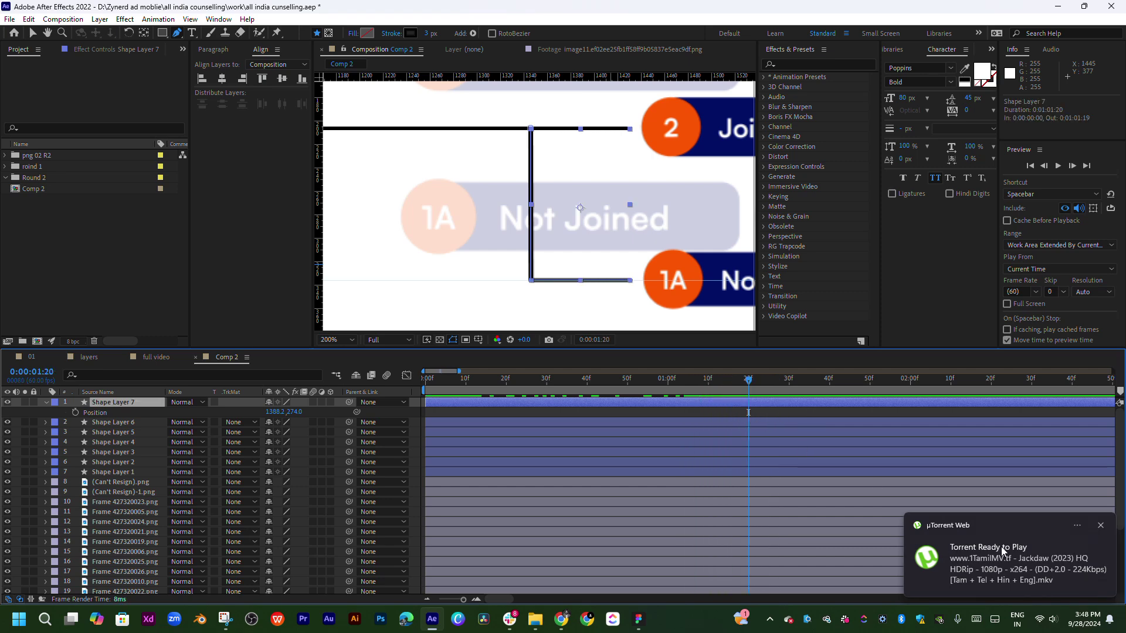
scroll(610, 129, down, 4)
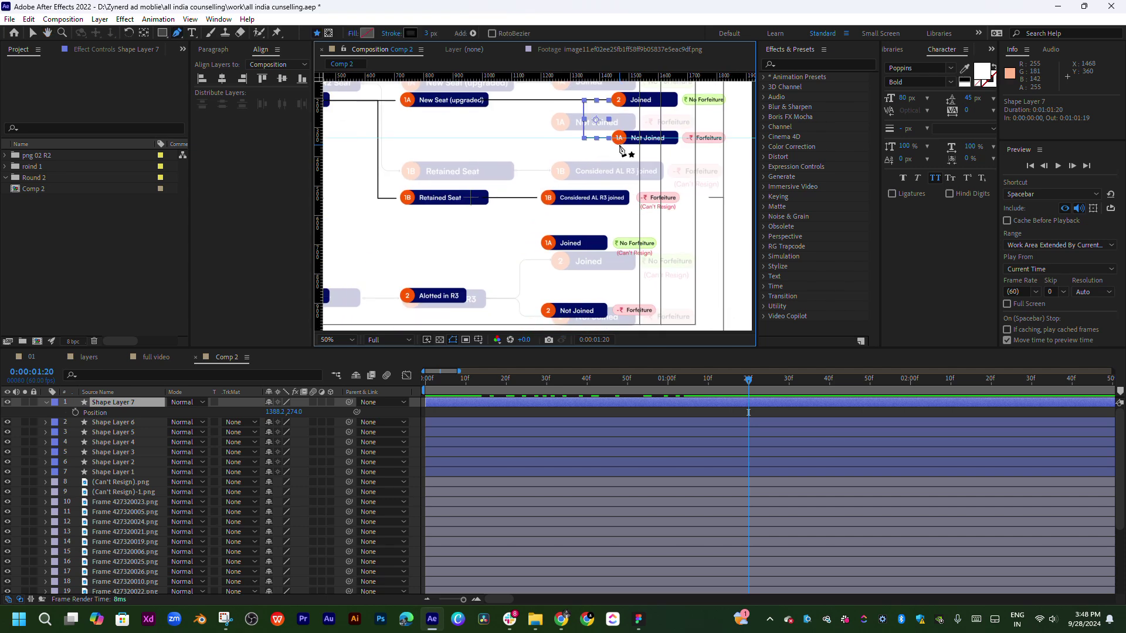
key(v)
scroll(655, 221, down, 2)
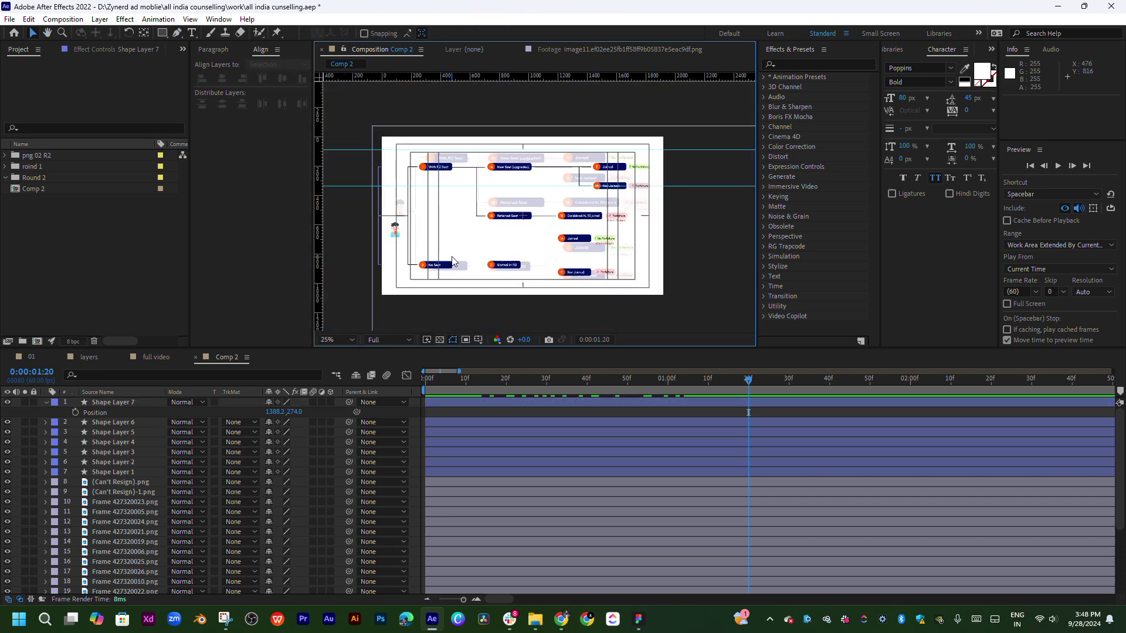
scroll(463, 230, up, 2)
drag(463, 230, 649, 141)
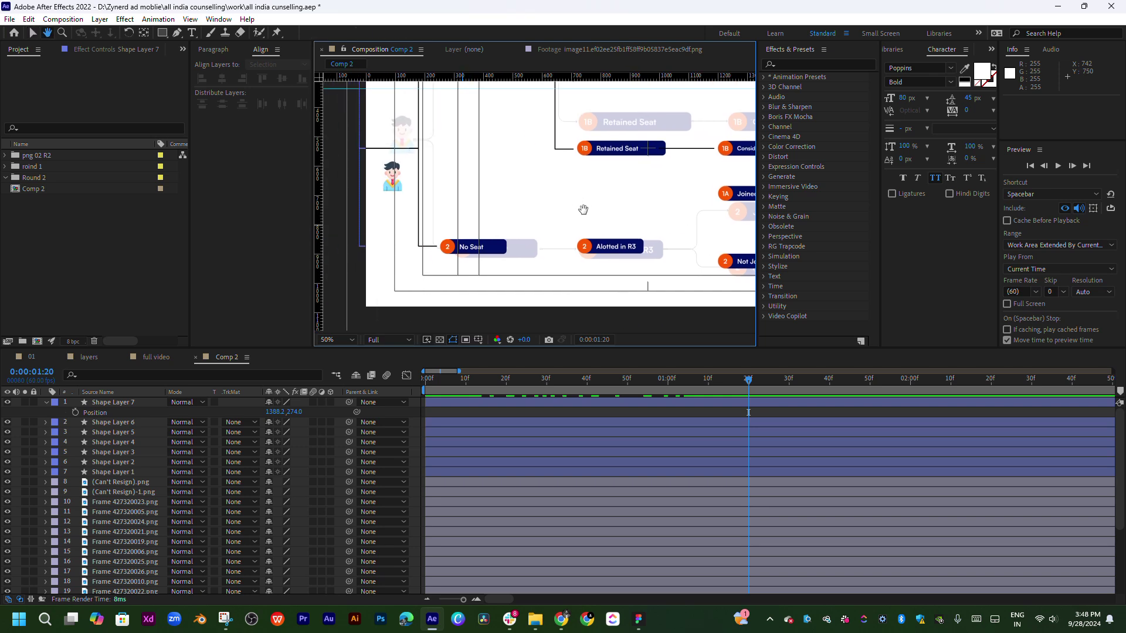
Duplicate the connector before Considered AL R3 joined, bring it to the top, and move it beside No Seat
click(649, 144)
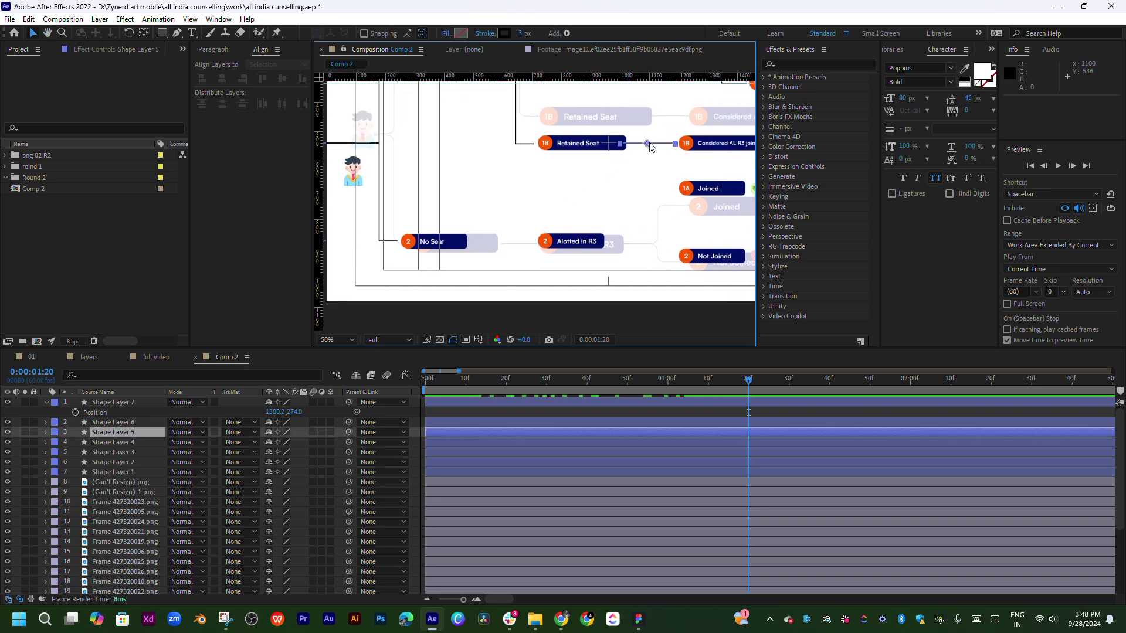
key(ctrl+d)
key(ctrl+shift+bracketright)
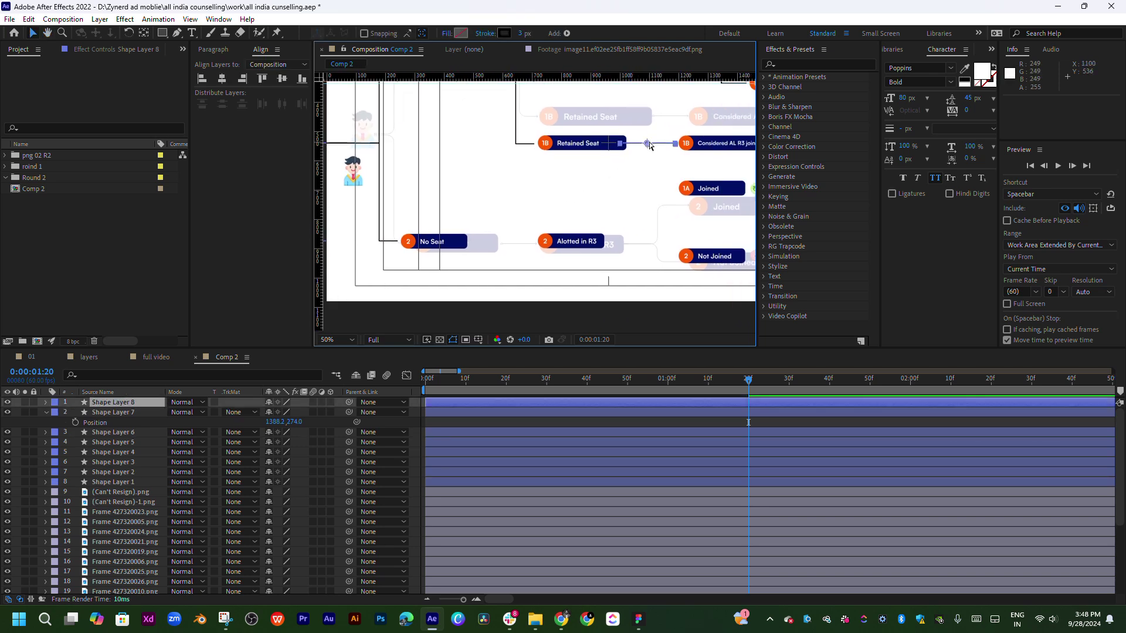
mouse_move(648, 152)
mouse_down()
mouse_move(494, 250)
mouse_move(523, 189)
mouse_move(572, 198)
mouse_move(553, 188)
mouse_up()
key(period)
key(period)
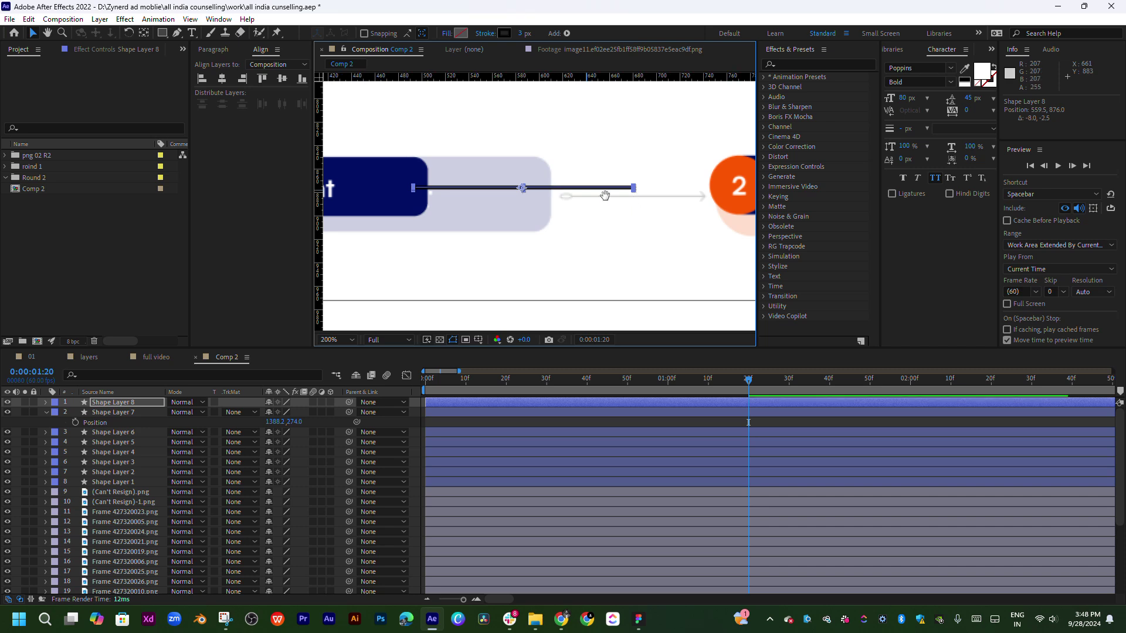
Place a guide through the orange 2 circle's centre and nudge the copied line onto it
scroll(587, 193, right, 2)
click(698, 191)
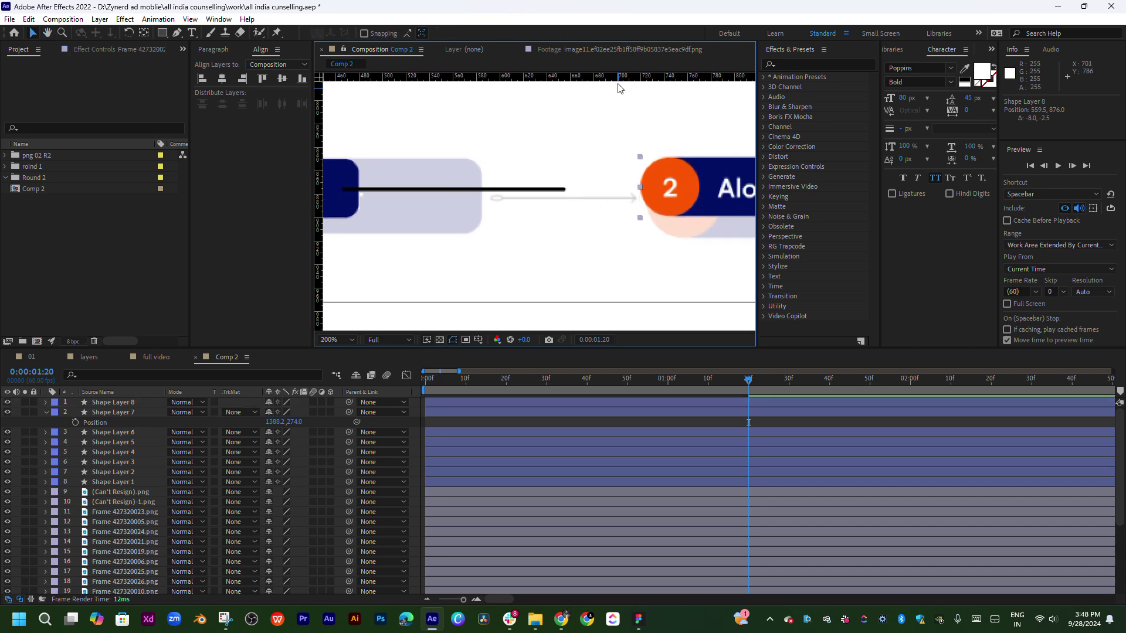
drag(621, 77, 631, 187)
drag(547, 197, 547, 196)
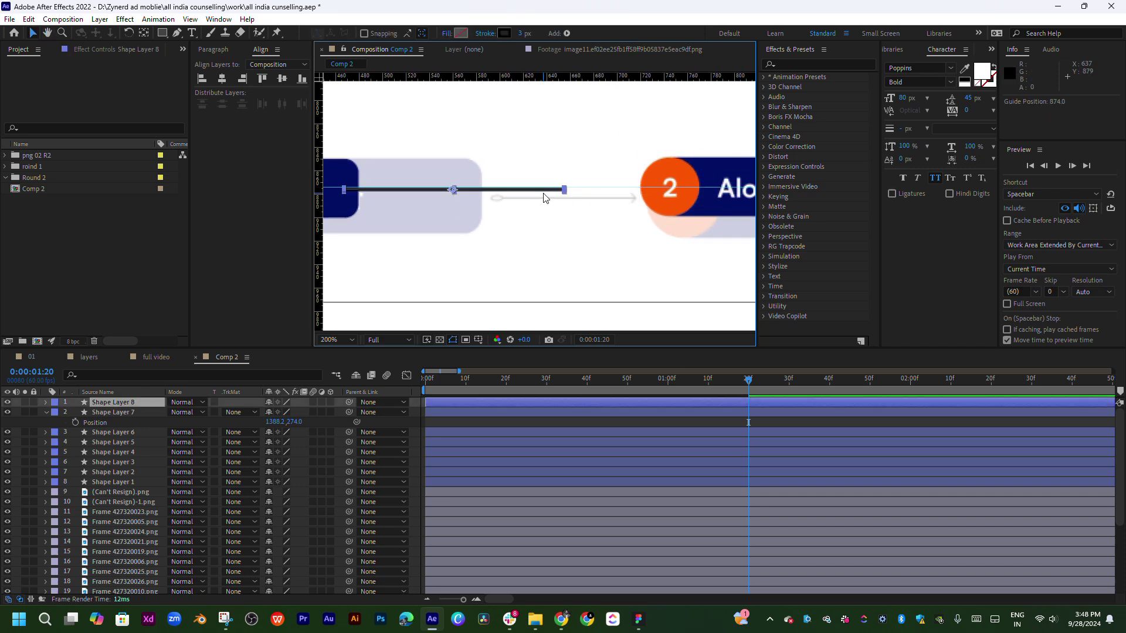
scroll(557, 196, up, 1)
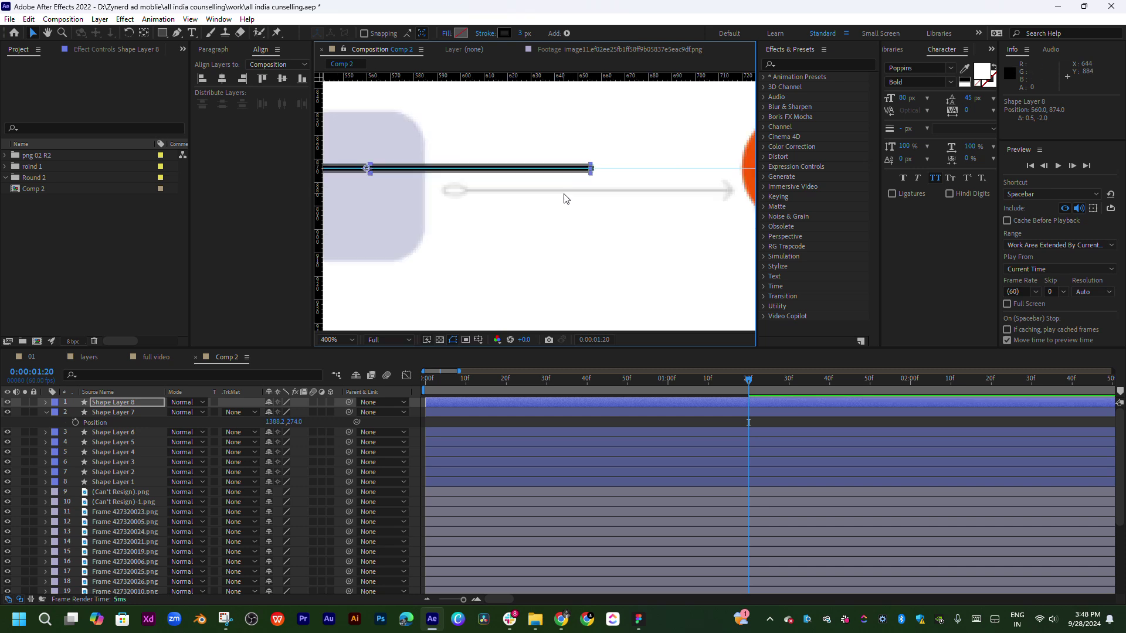
scroll(566, 196, up, 1)
drag(636, 244, 608, 249)
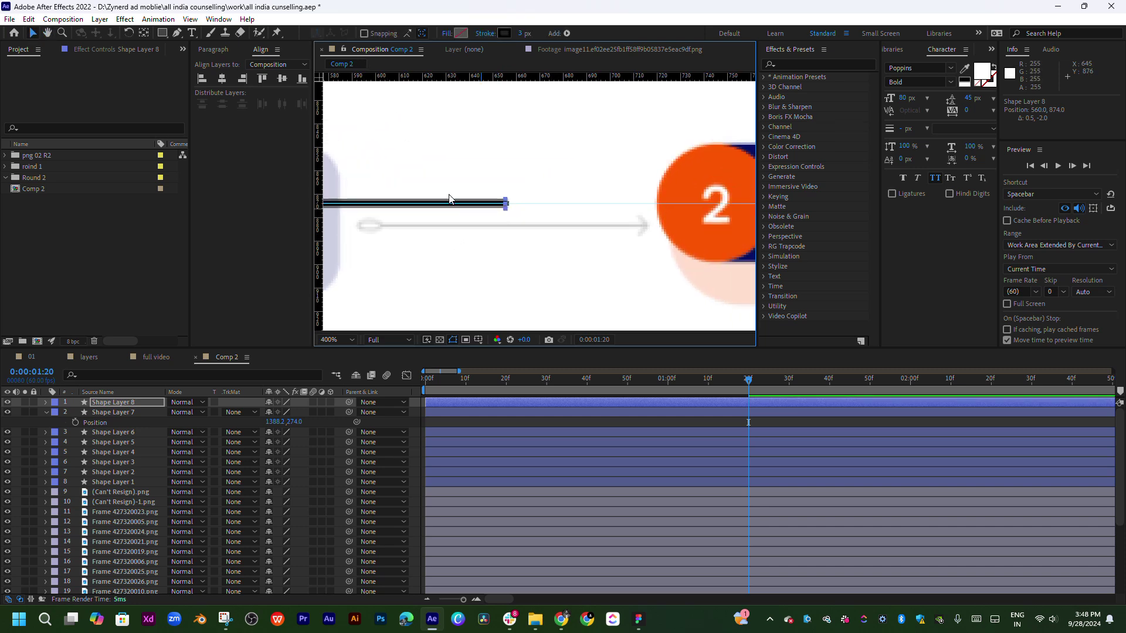
Lengthen the line with the Pen tool so it reaches the 2 Alotted in R3 circle
click(177, 32)
drag(506, 203, 632, 208)
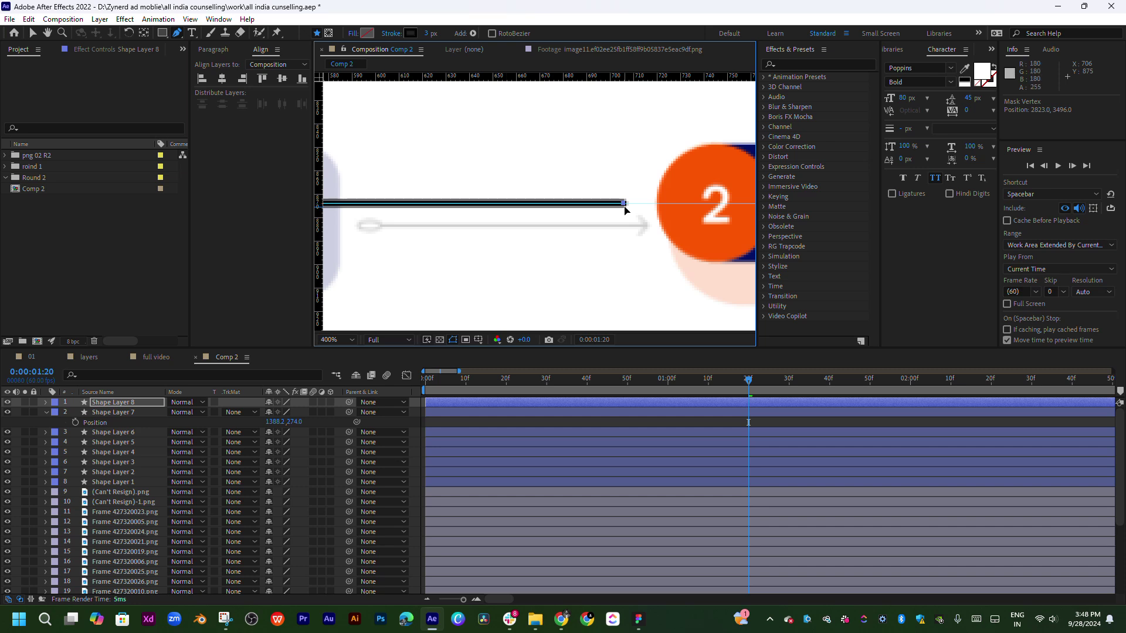
scroll(625, 209, down, 2)
mouse_move(575, 246)
mouse_down()
mouse_move(467, 245)
mouse_move(531, 247)
mouse_up()
drag(447, 240, 499, 241)
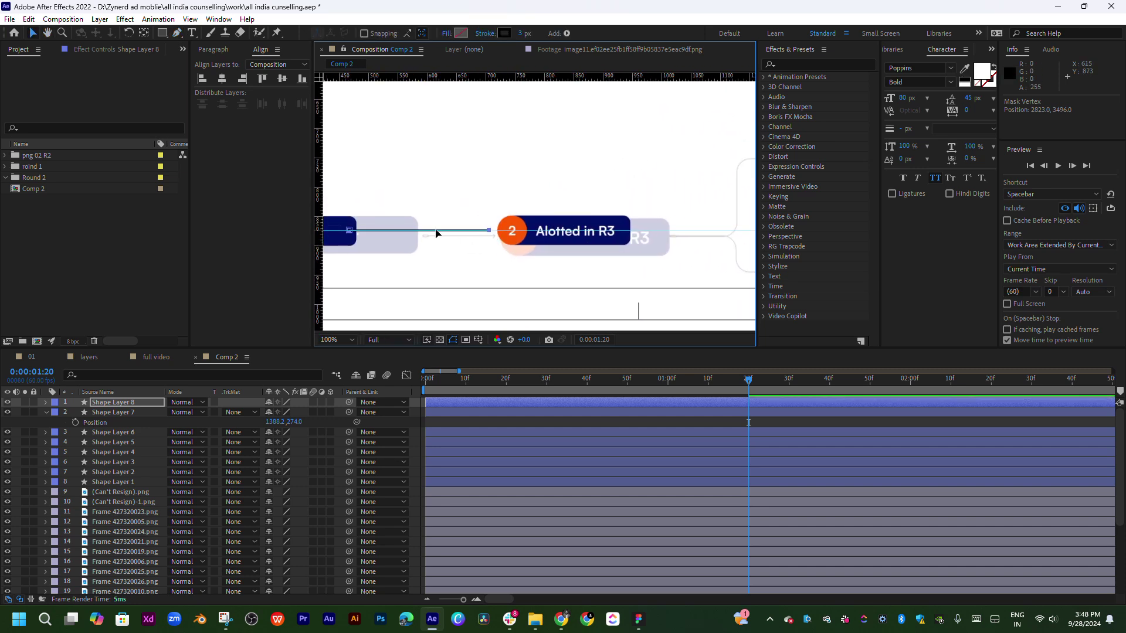
click(467, 287)
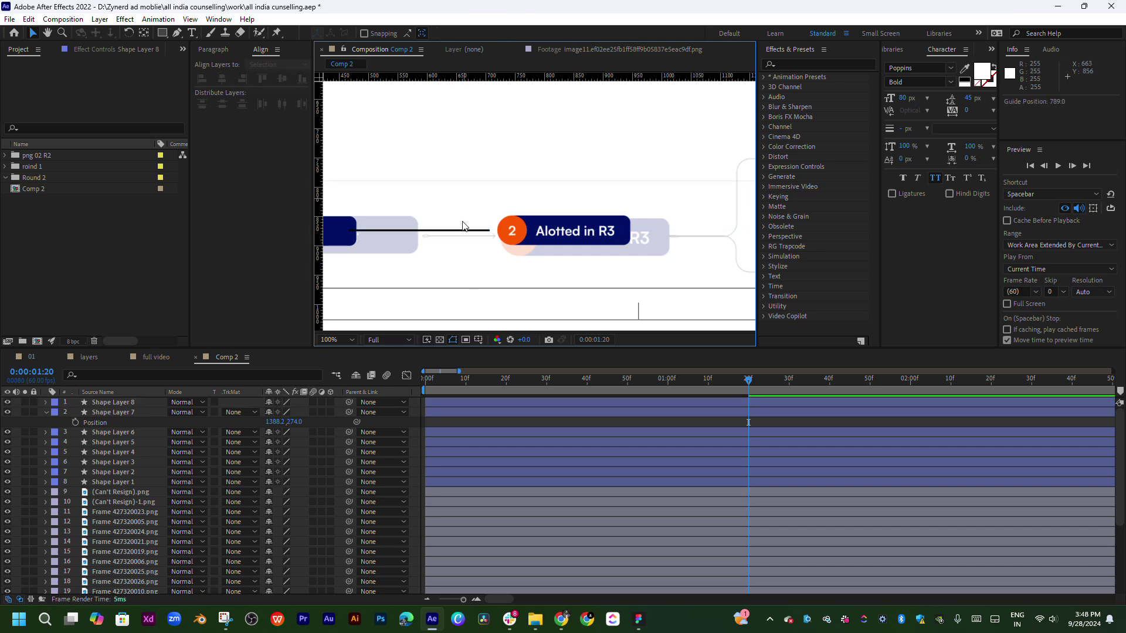
click(462, 229)
Duplicate Shape Layer 8 as Shape Layer 9 and align it on a guide right of Alotted in R3
click(144, 33)
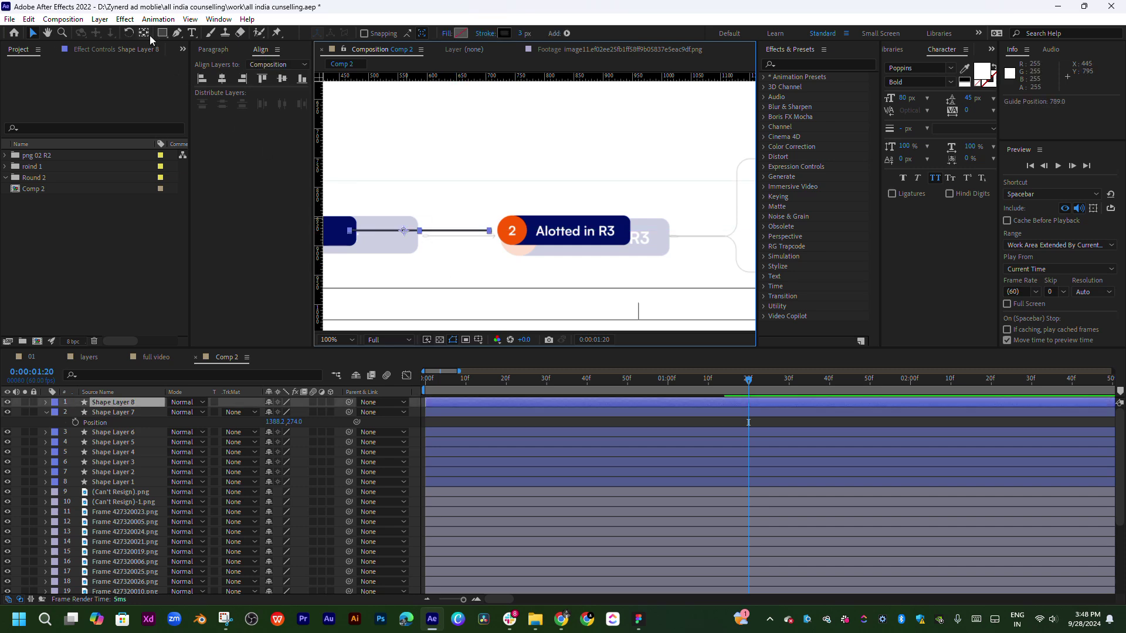
key(ctrl+d)
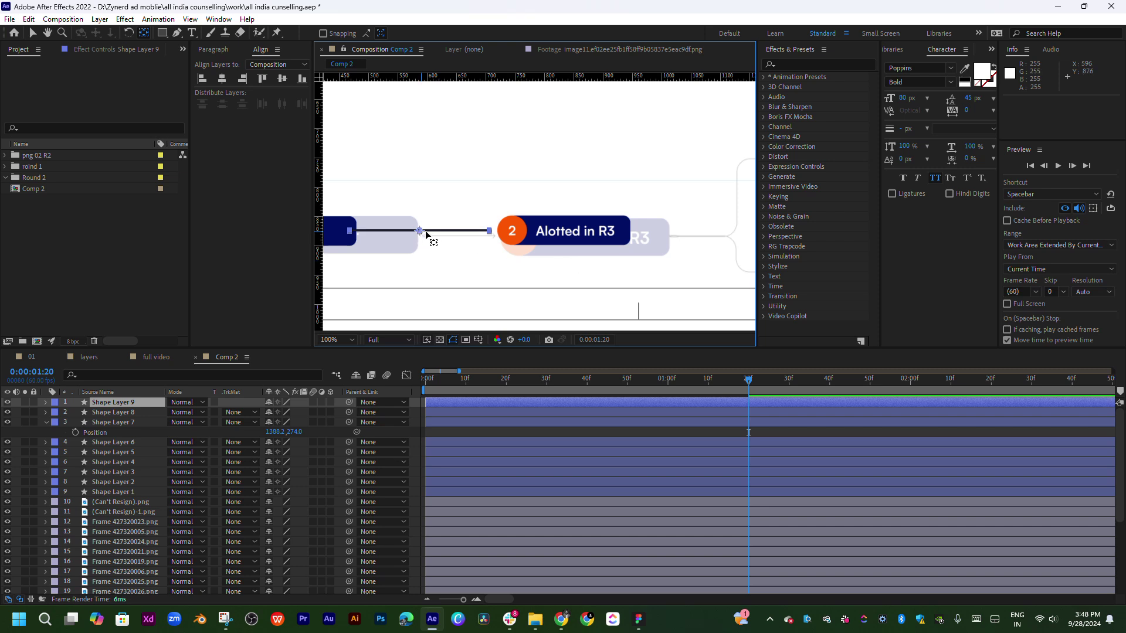
key(v)
mouse_move(450, 233)
mouse_down()
mouse_move(692, 244)
mouse_move(562, 238)
mouse_move(631, 223)
mouse_up()
key(v)
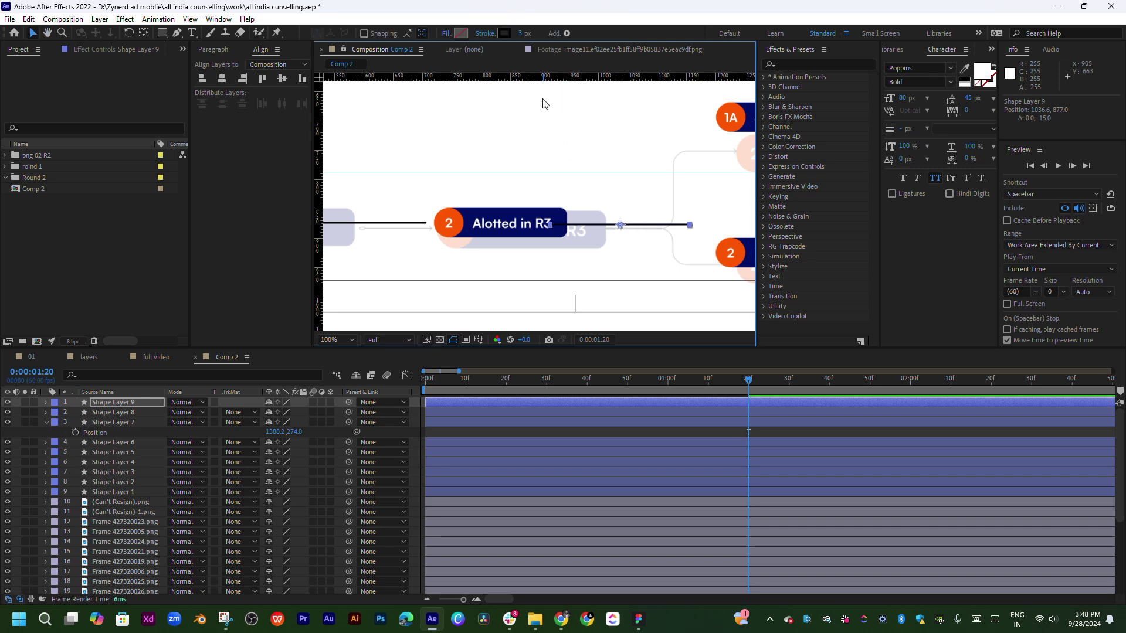
drag(546, 172, 545, 223)
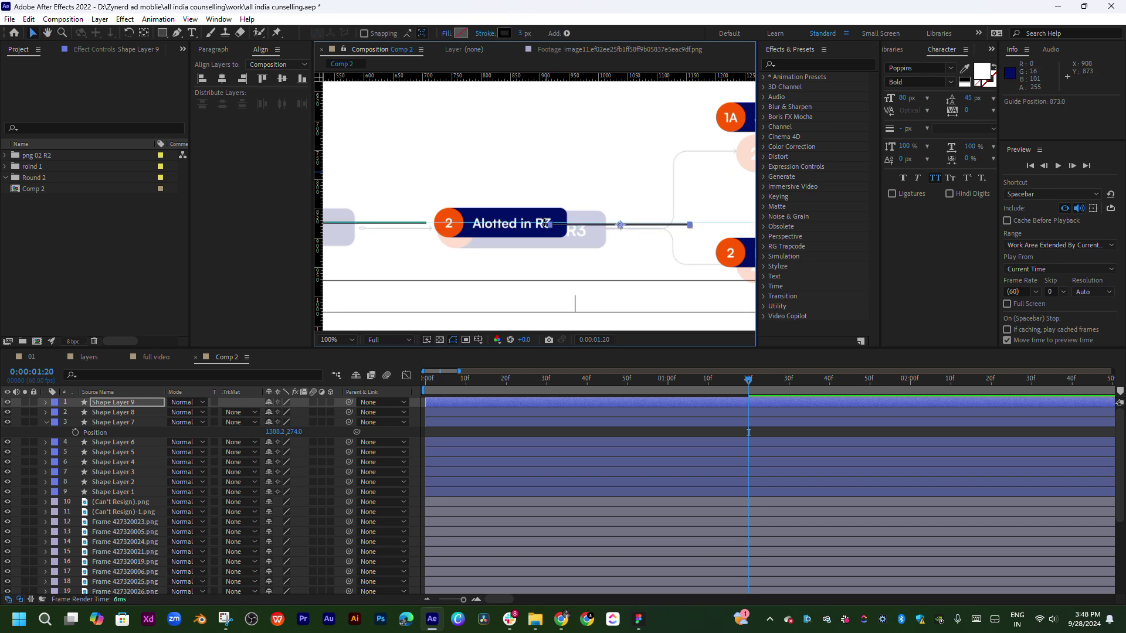
scroll(546, 223, right, 5)
scroll(548, 211, up, 2)
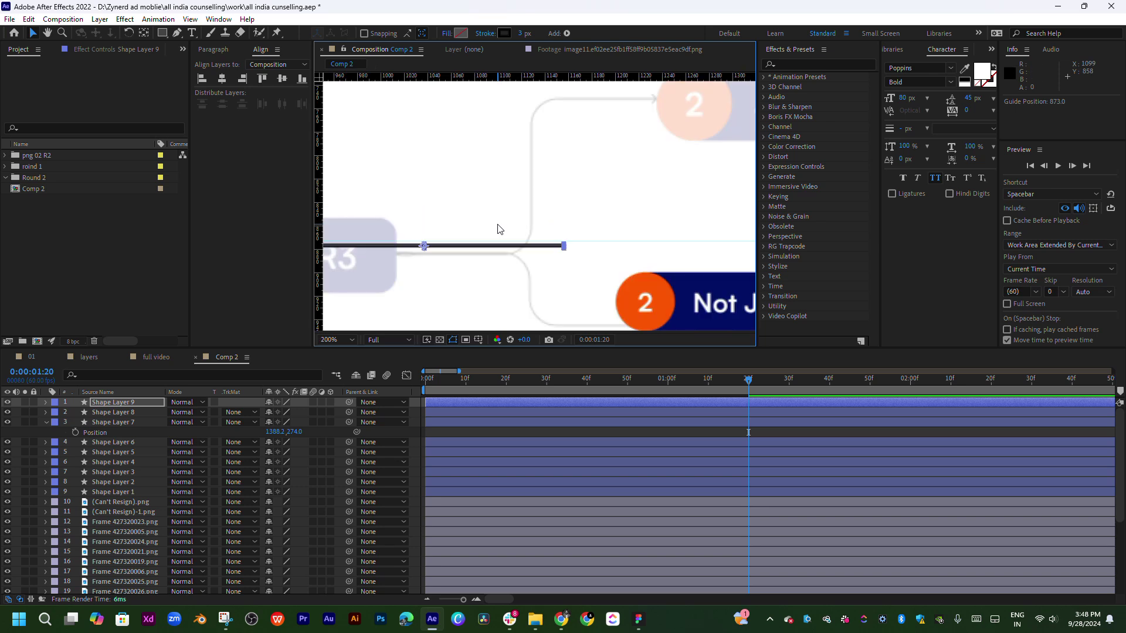
scroll(550, 202, left, 5)
drag(542, 210, 537, 206)
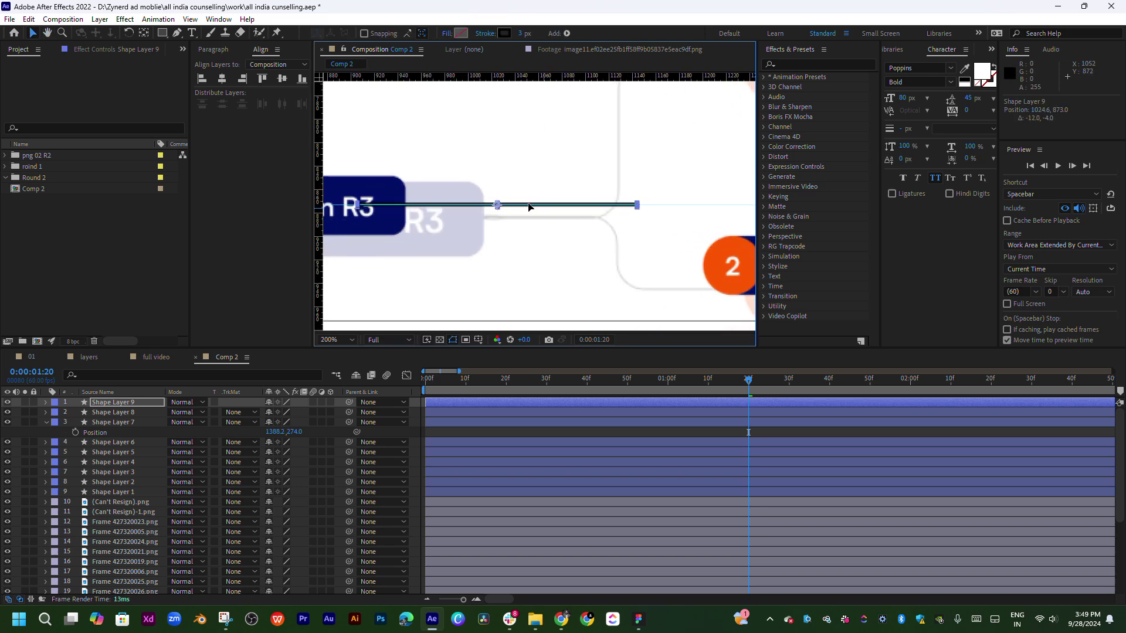
drag(537, 206, 507, 207)
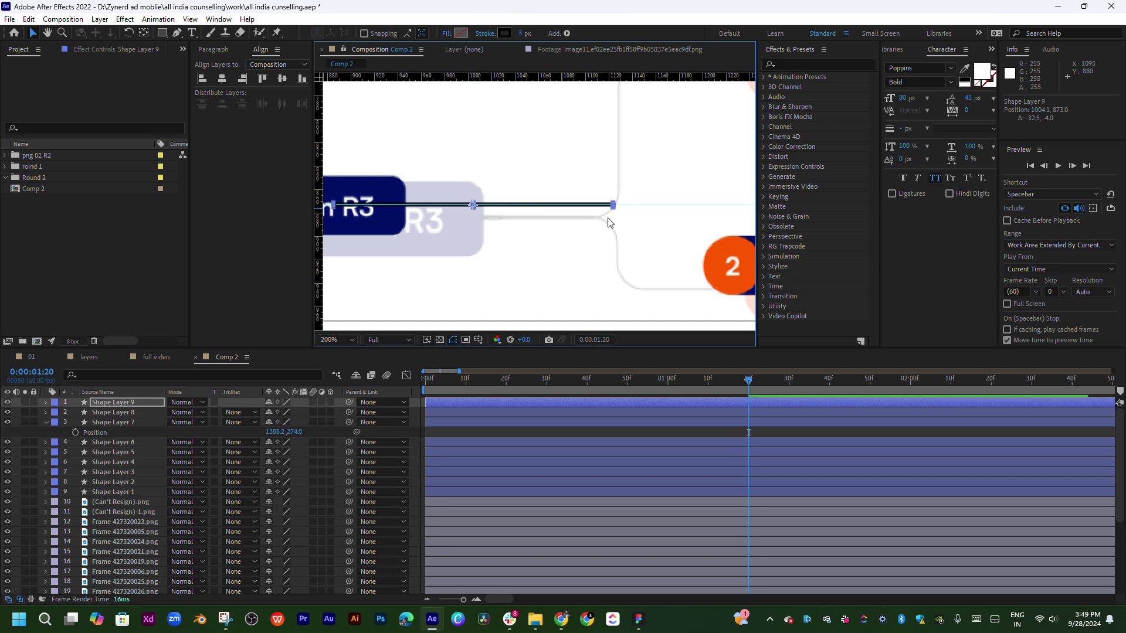
Pull the copy's right end point slightly left, undo a stray extra point, and view at 50%
click(179, 33)
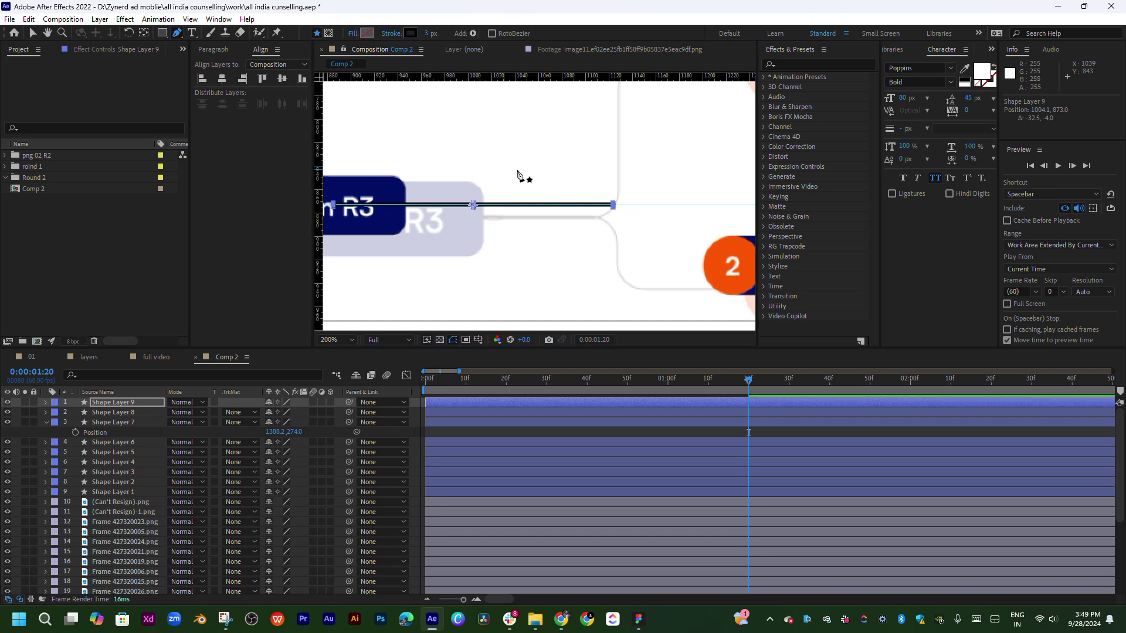
drag(613, 205, 604, 207)
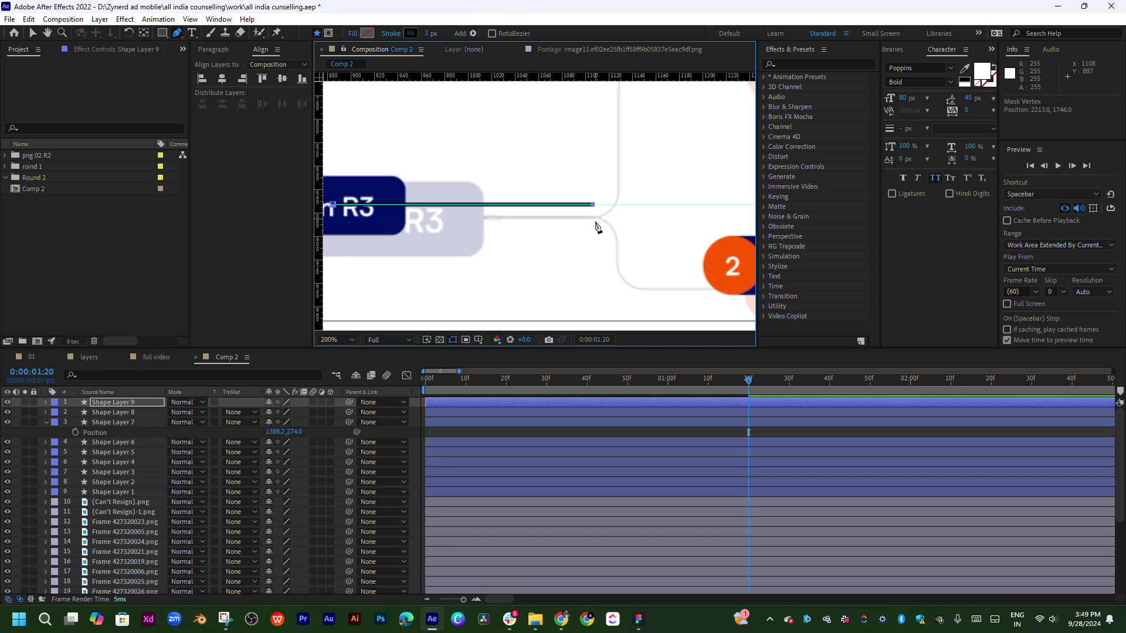
click(600, 249)
key(ctrl+z)
scroll(623, 206, up, 4)
scroll(623, 206, right, 2)
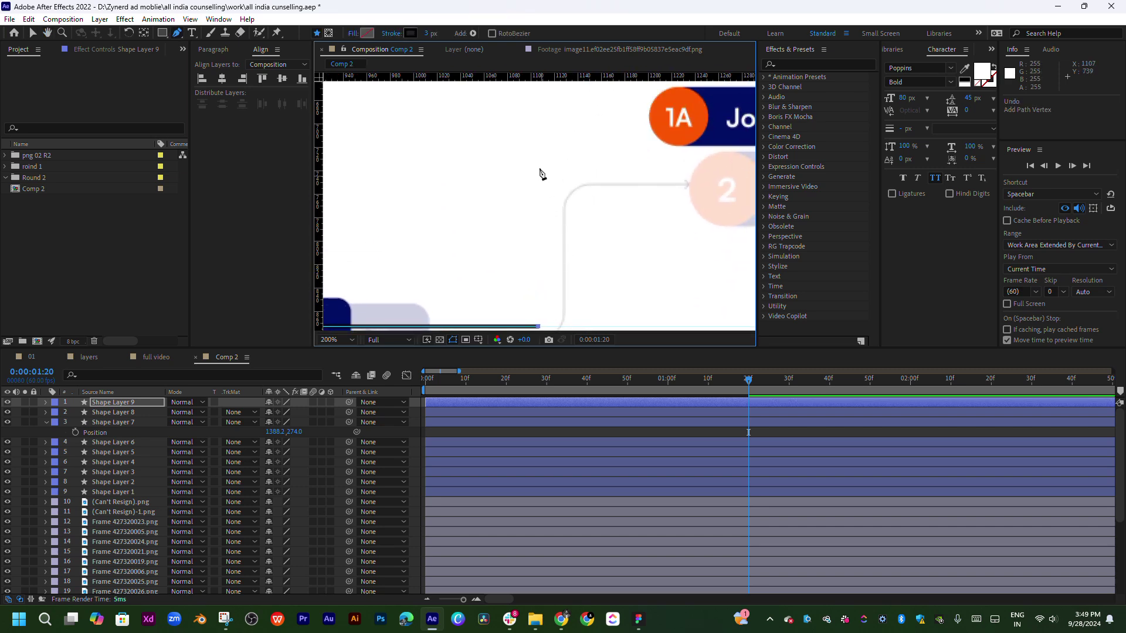
key(comma)
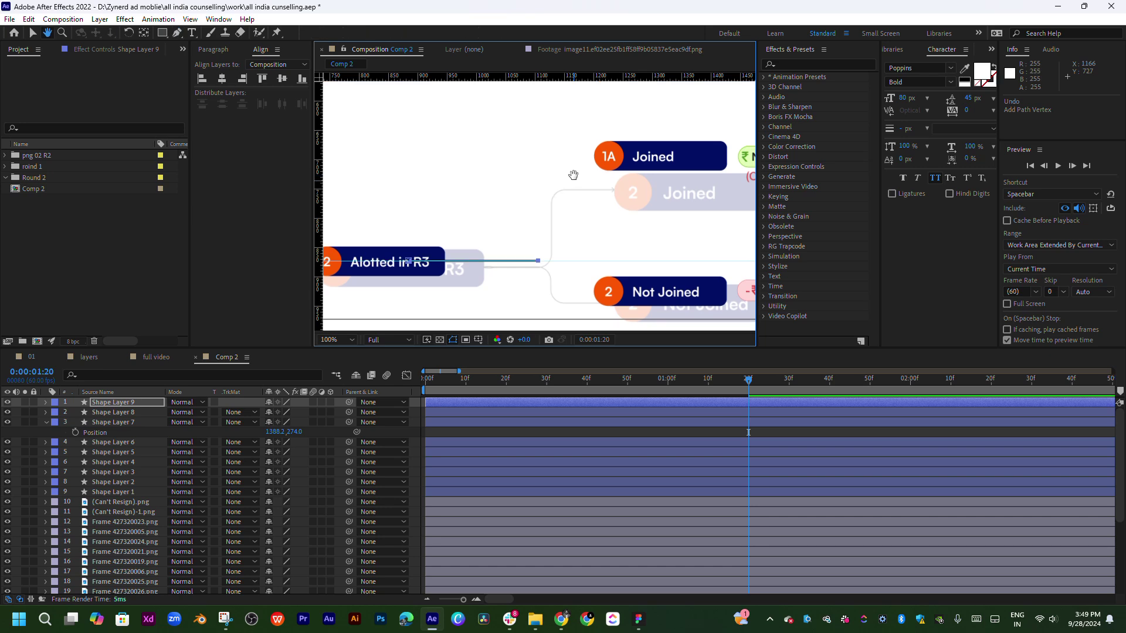
key(g)
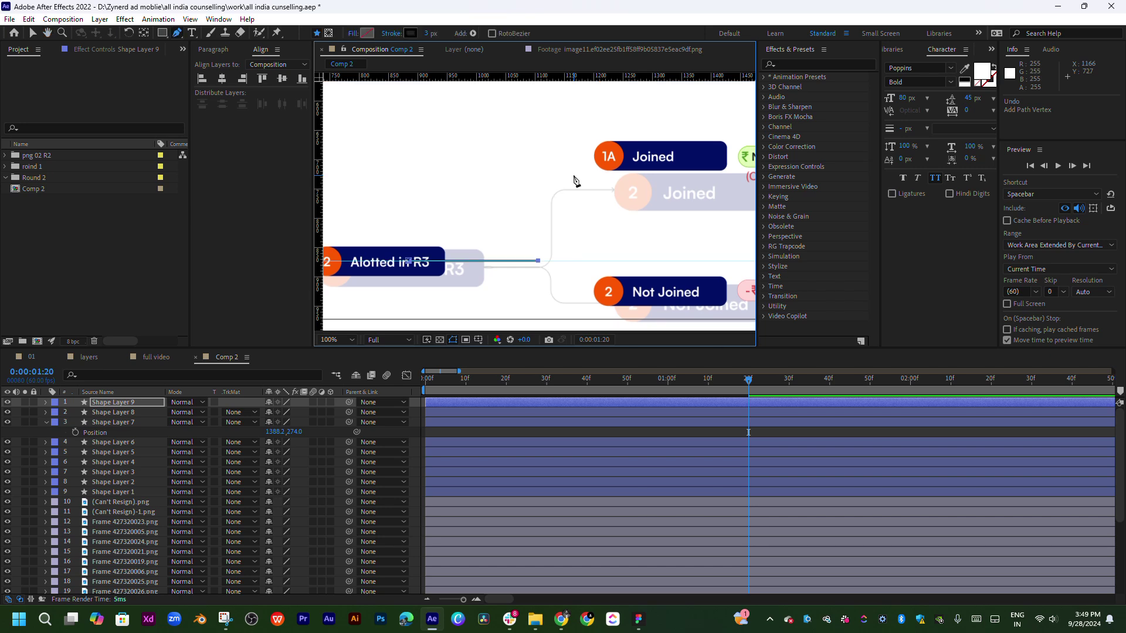
key(h)
key(comma)
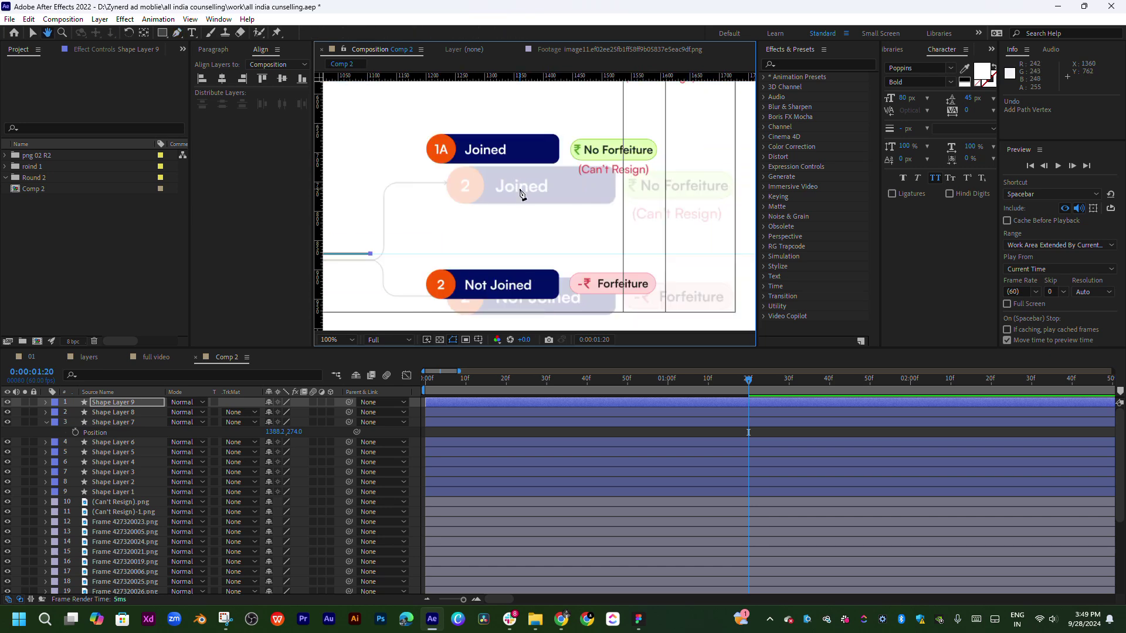
key(comma)
key(comma)
key(comma)
key(period)
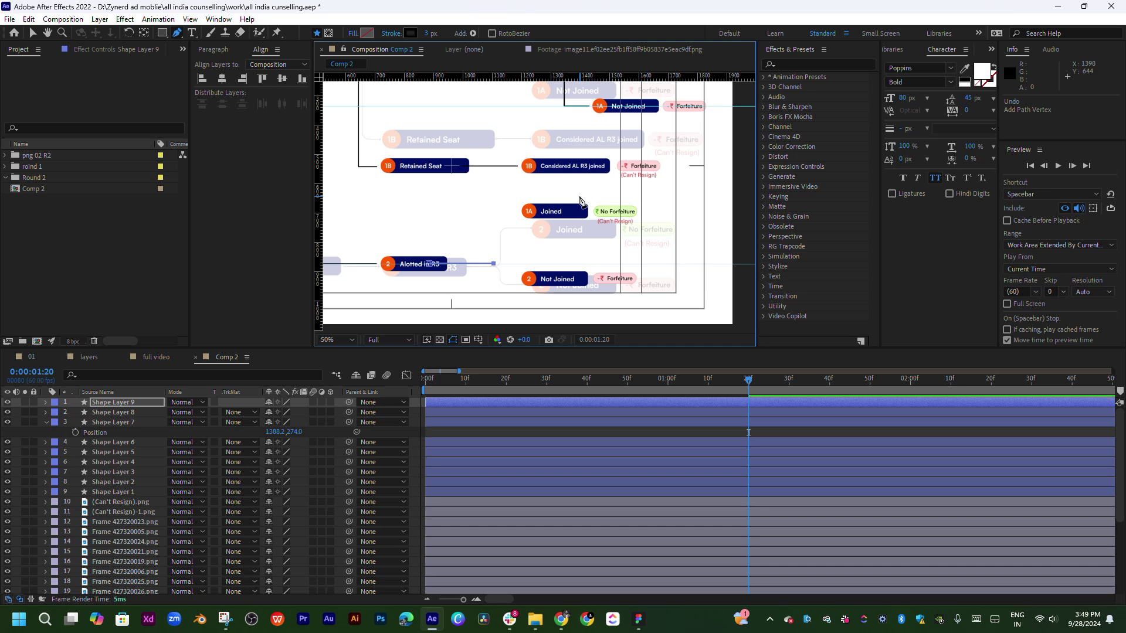
scroll(582, 217, up, 2)
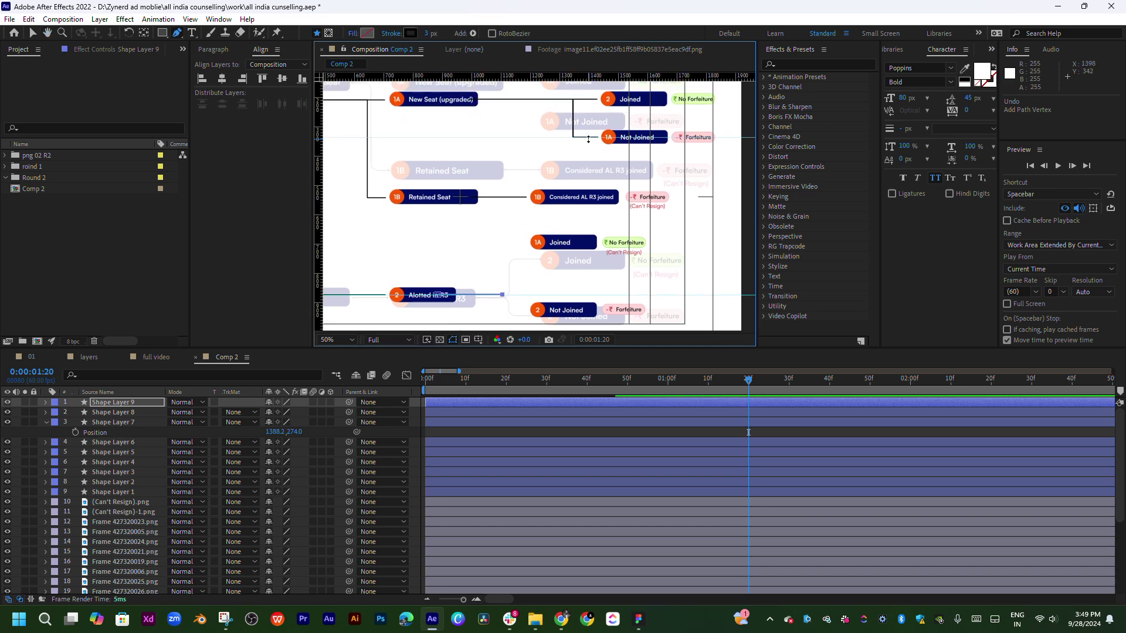
Duplicate Shape Layer 7's bracket connector and bring the copy to the top of the stack
key(v)
click(575, 120)
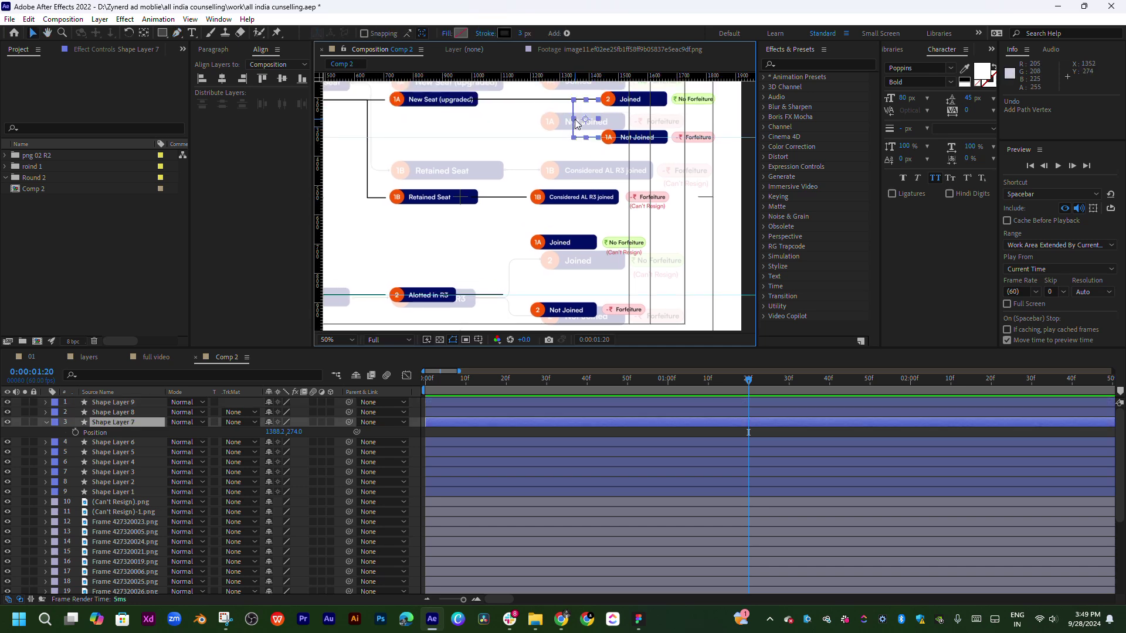
key(ctrl+d)
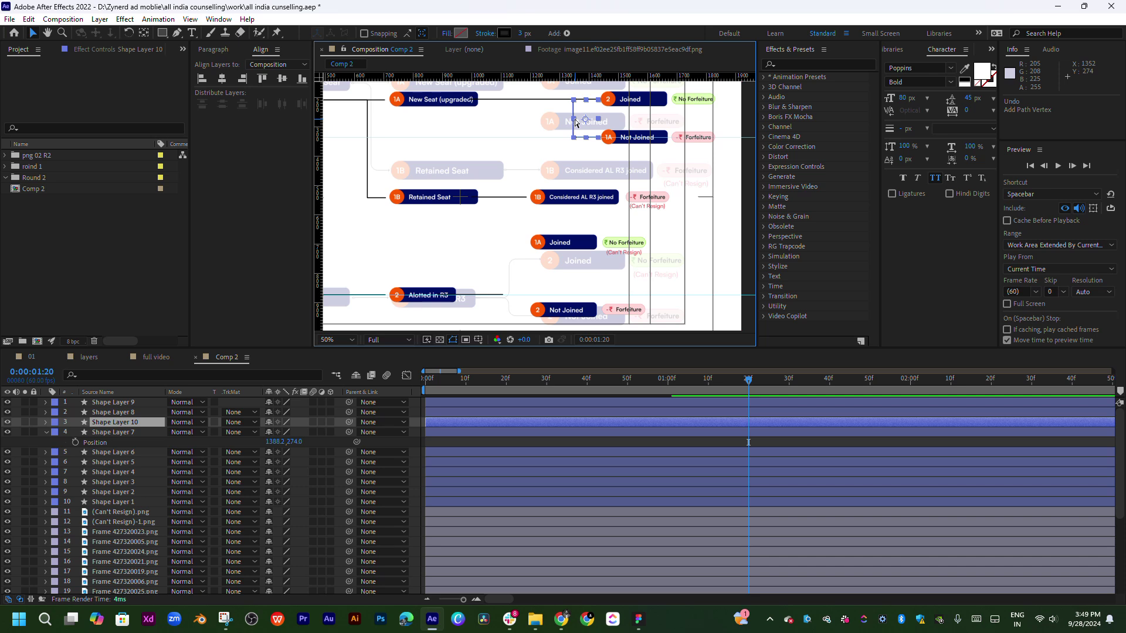
key(ctrl+shift+bracketright)
Place the bracket copy on the Alotted in R3 fork leading to Not Joined, then duplicate it again
mouse_move(575, 119)
mouse_down()
mouse_move(536, 298)
mouse_move(516, 309)
mouse_move(553, 197)
mouse_move(540, 175)
mouse_up()
key(period)
key(period)
right_click(540, 176)
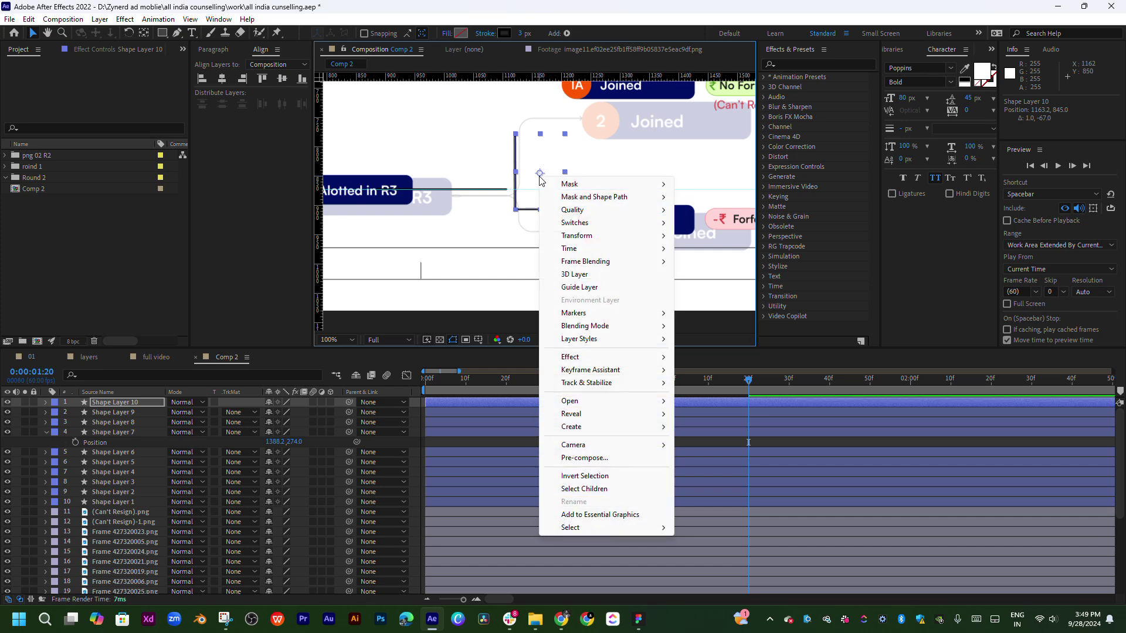
key(Escape)
mouse_move(538, 168)
mouse_down()
mouse_move(528, 222)
mouse_move(545, 235)
mouse_up()
key(period)
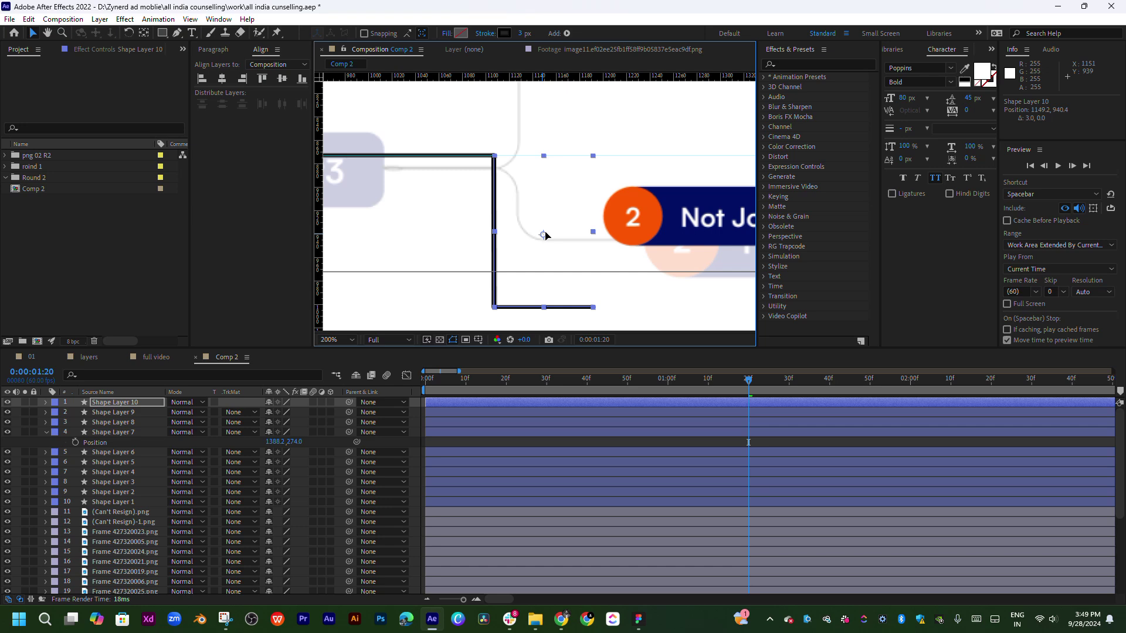
key(ctrl+d)
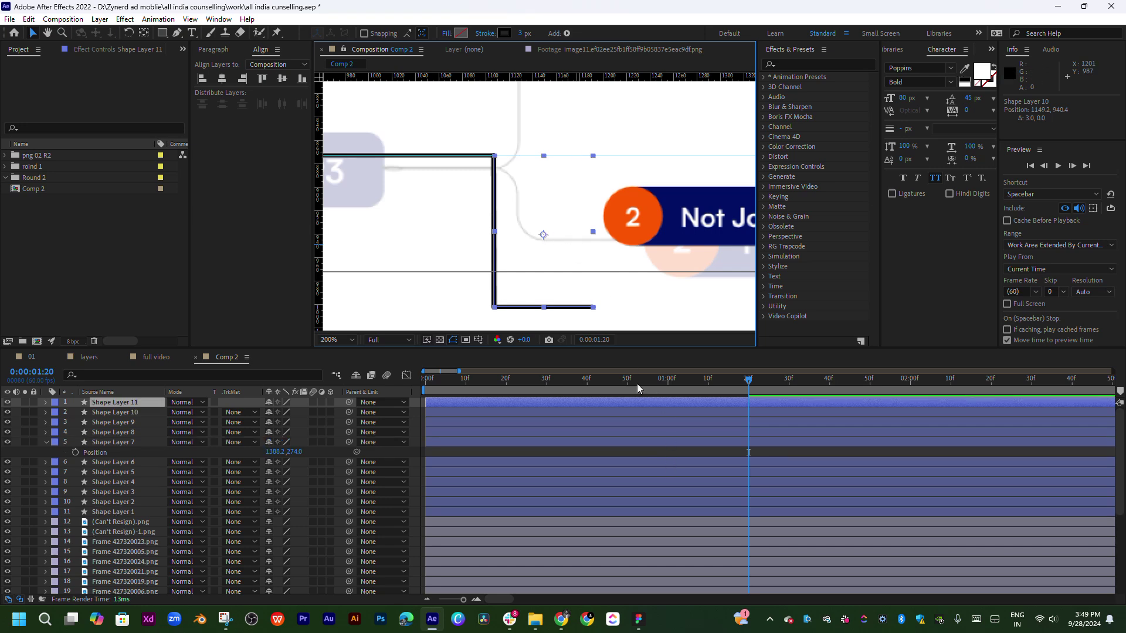
Flip Shape Layer 11's copied elbow bracket vertically
right_click(541, 220)
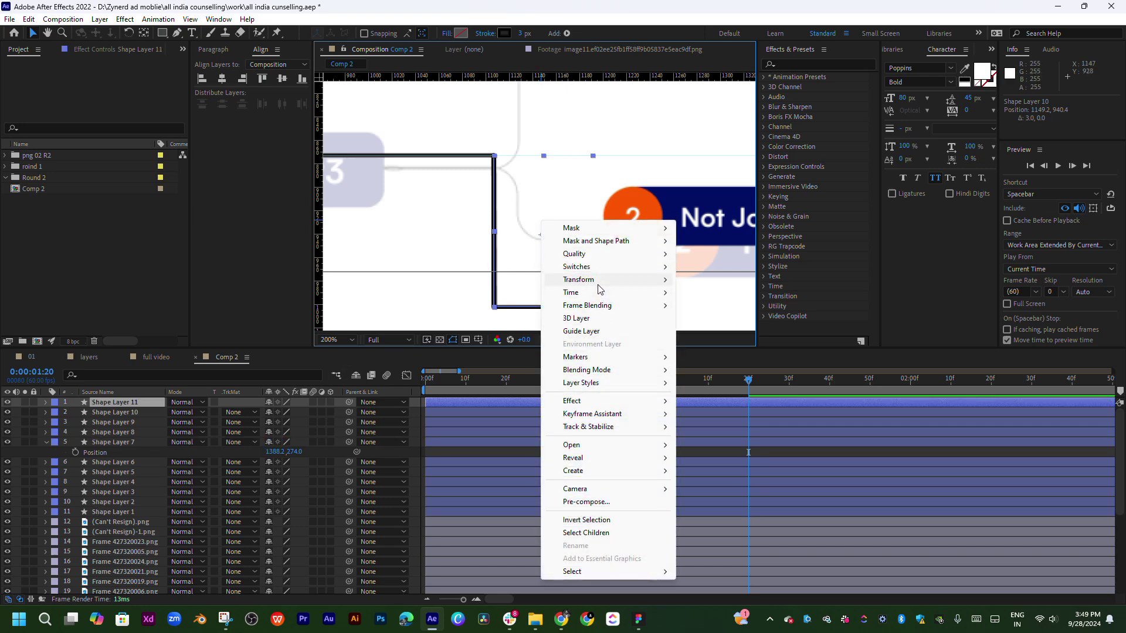
mouse_move(596, 280)
click(748, 393)
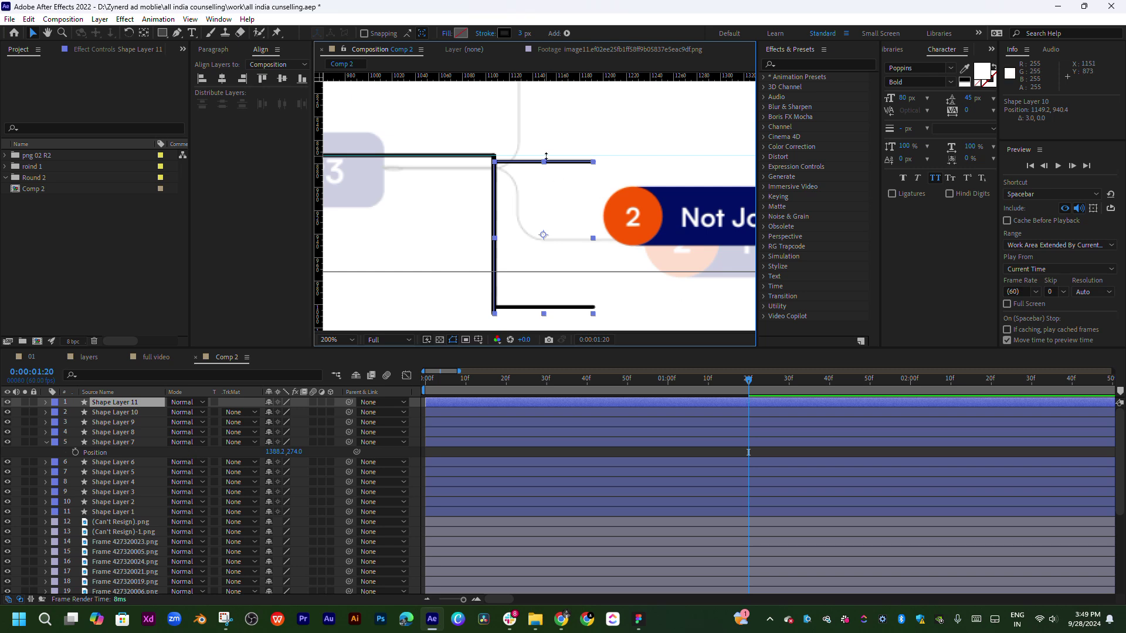
Raise the flipped bracket to 1145.7, 753.6 so its upper arm reaches the 1A Joined box
scroll(558, 277, up, 2)
drag(558, 277, 566, 209)
scroll(540, 274, up, 3)
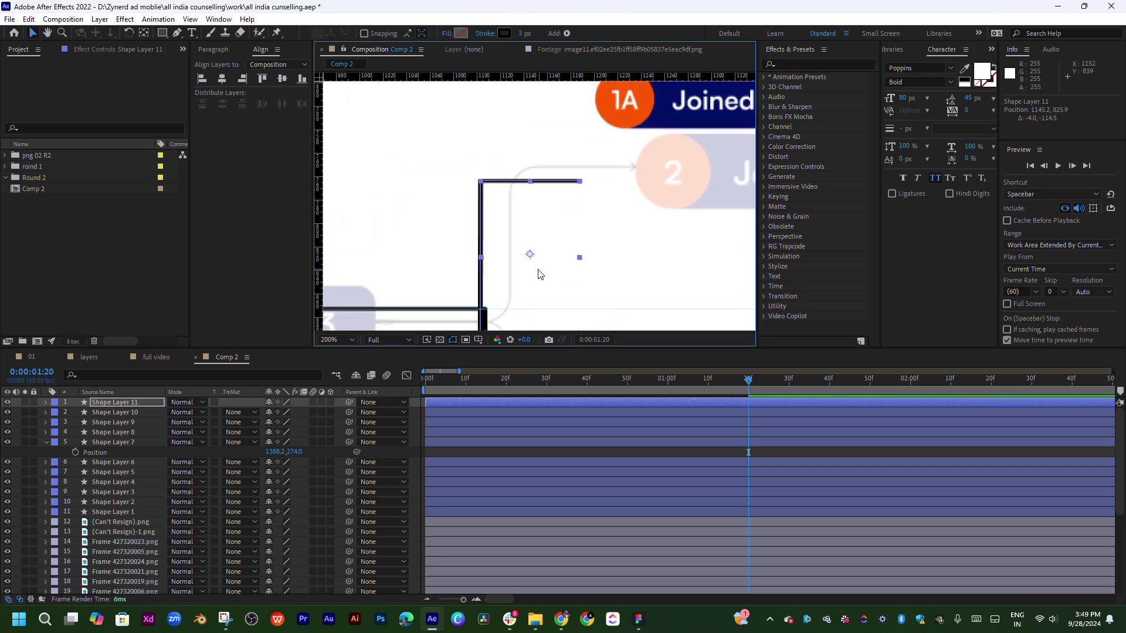
drag(540, 274, 542, 245)
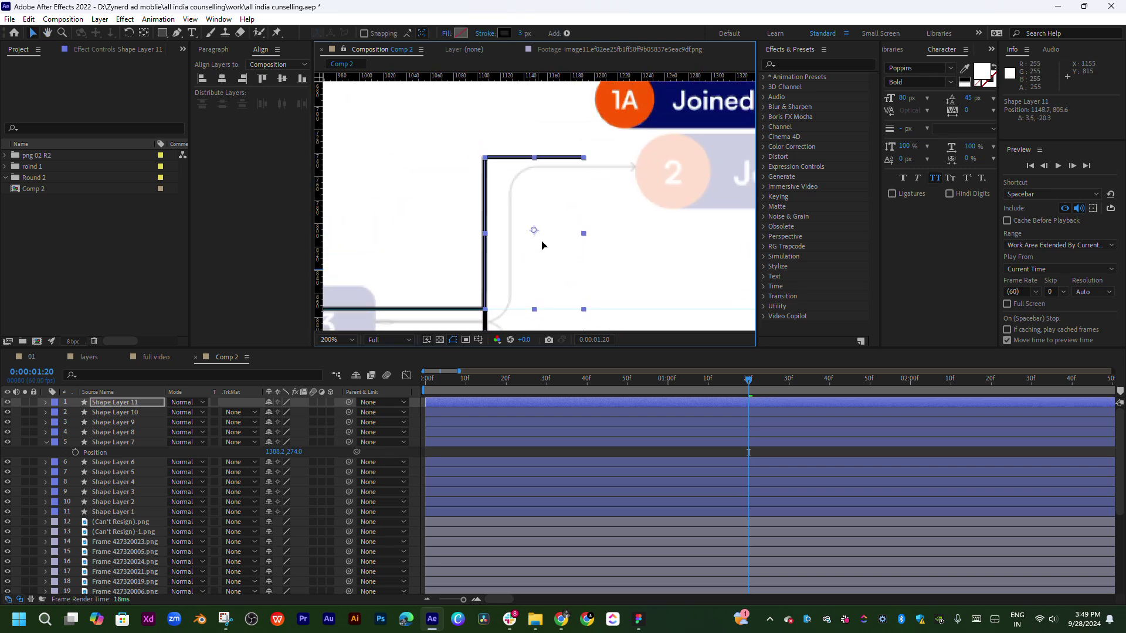
scroll(542, 245, down, 2)
scroll(536, 223, down, 2)
scroll(516, 220, up, 2)
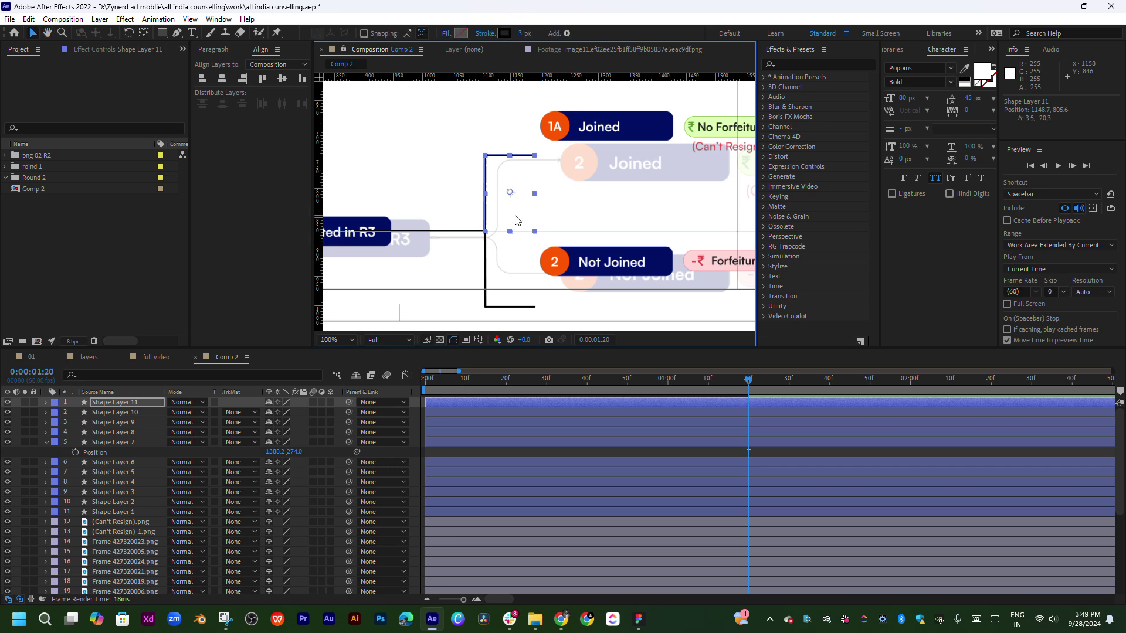
click(509, 201)
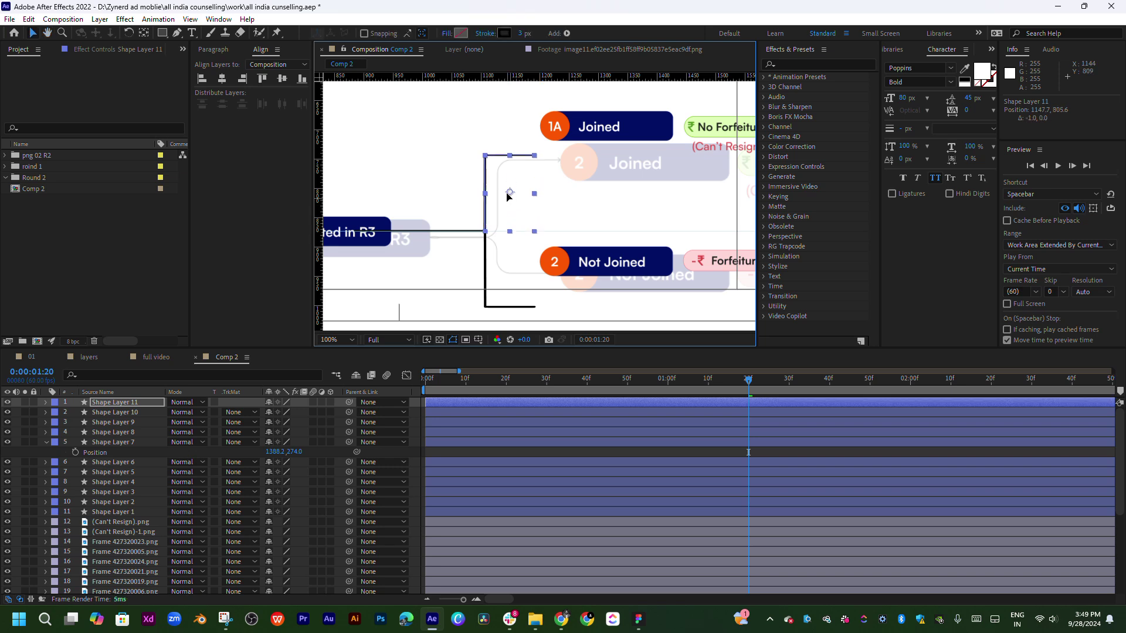
mouse_move(509, 201)
mouse_down()
mouse_move(507, 170)
mouse_move(499, 184)
mouse_move(539, 192)
mouse_up()
scroll(522, 158, up, 1)
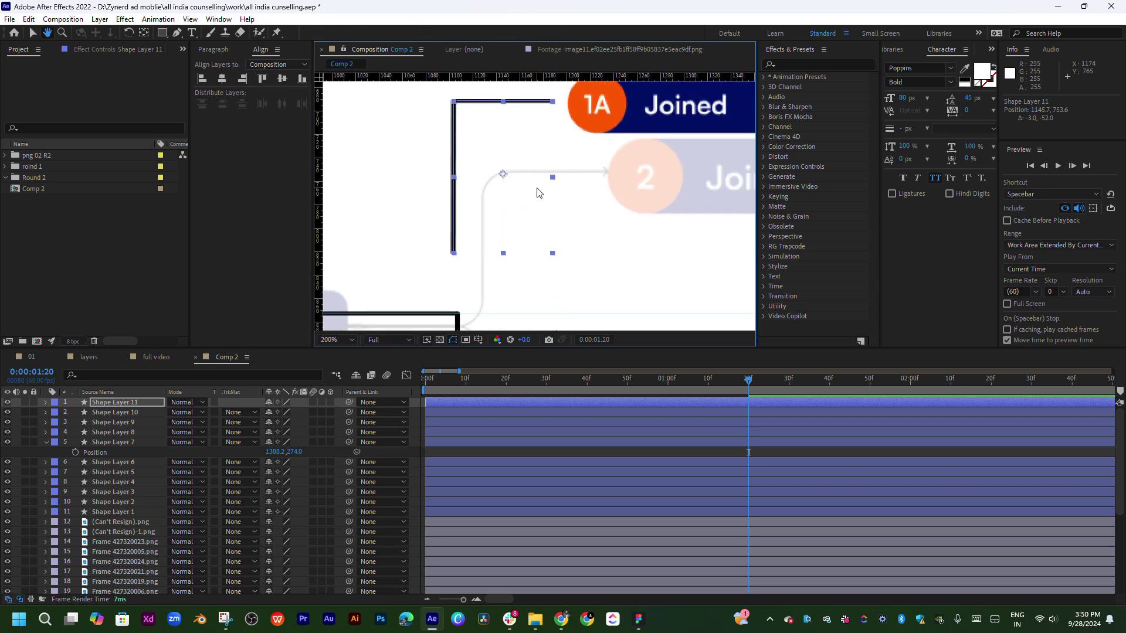